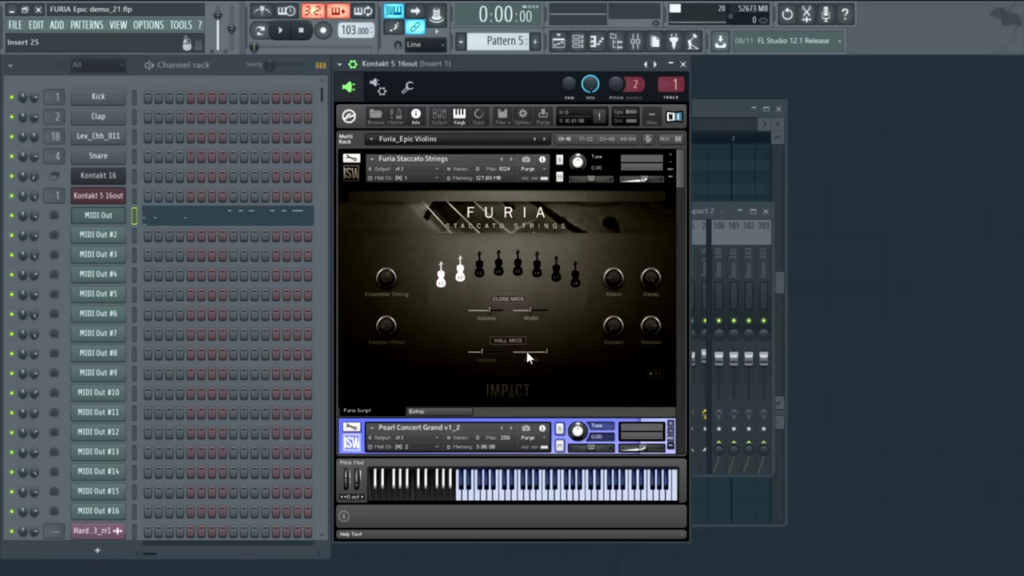
pyautogui.click(652, 374)
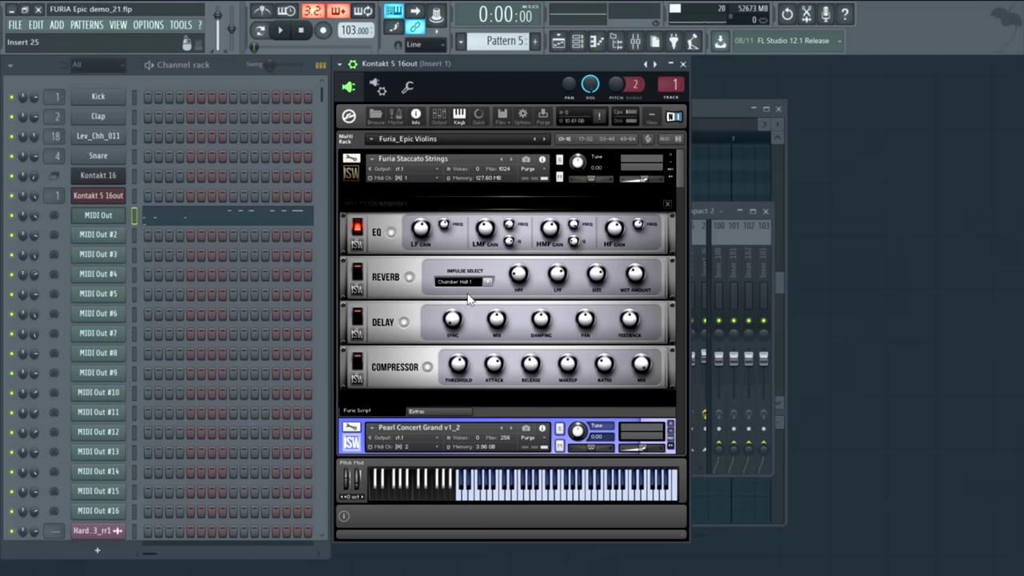
pyautogui.click(668, 205)
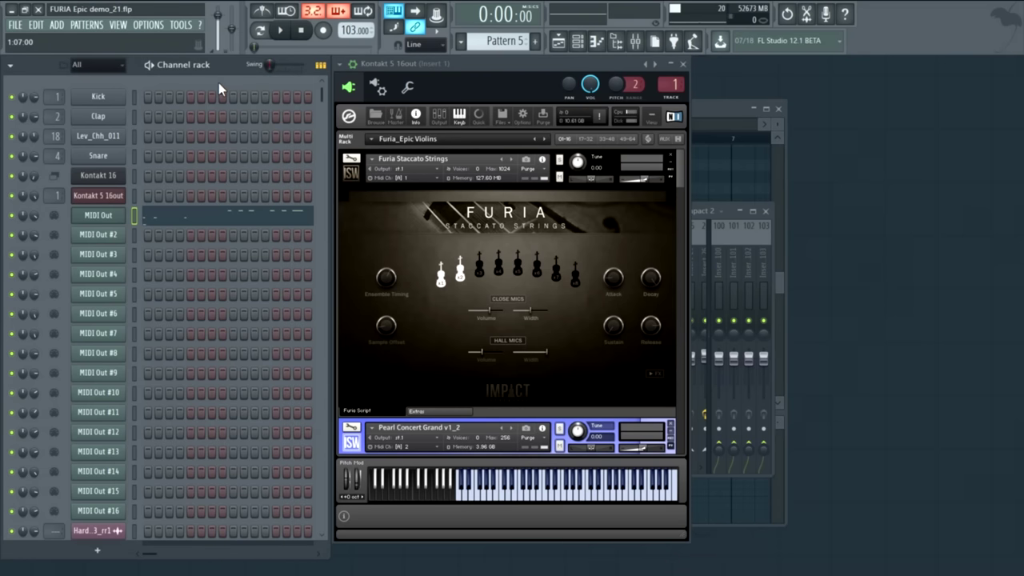
# - Bring up the playlist, start the Furia demo playing, and scroll through its tracks
pyautogui.press('F5')
pyautogui.press('space')
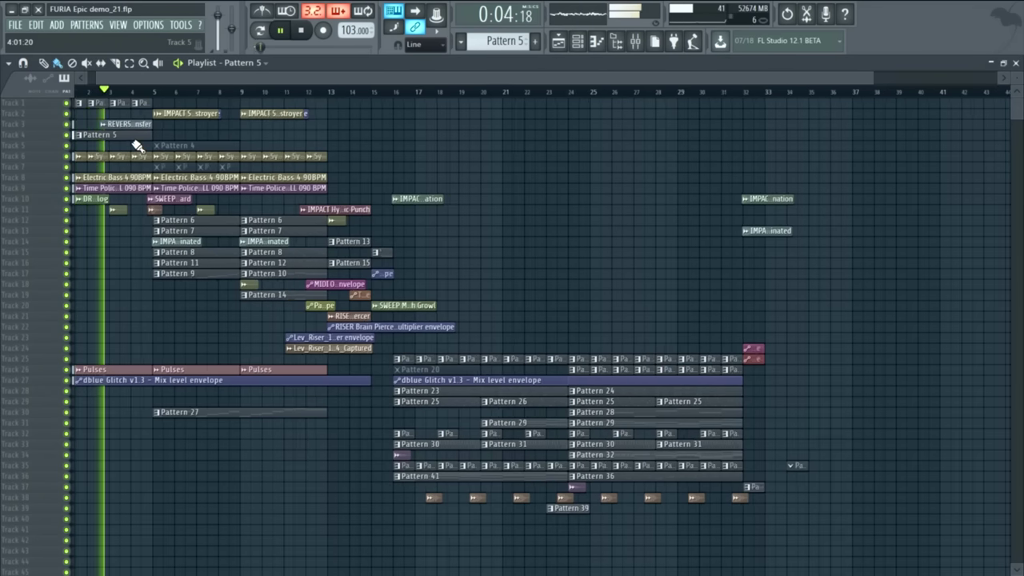
pyautogui.scroll(4, 796, 71)
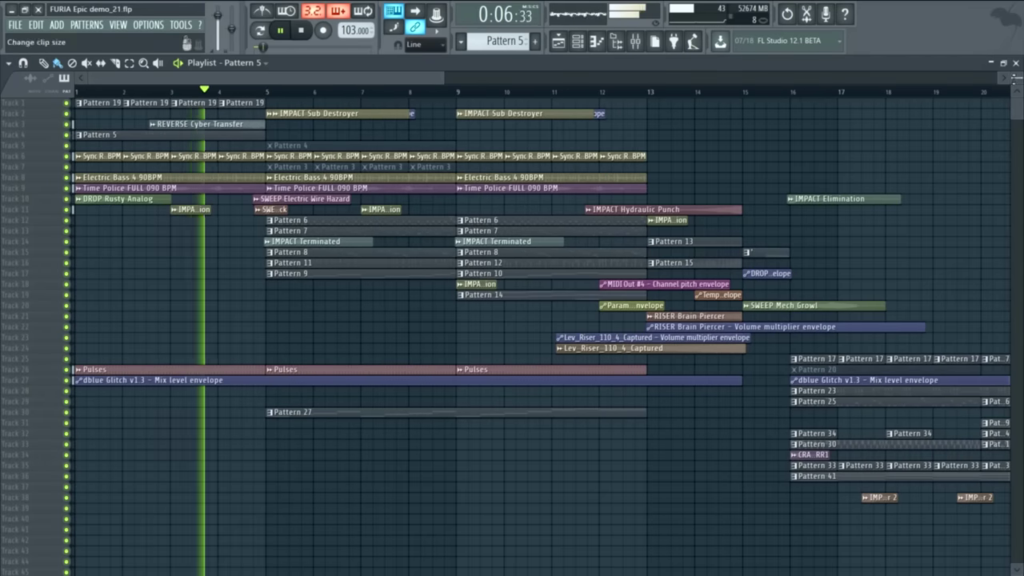
pyautogui.scroll(5, 424, 278)
pyautogui.scroll(-2, 424, 278)
pyautogui.scroll(-1, 415, 280)
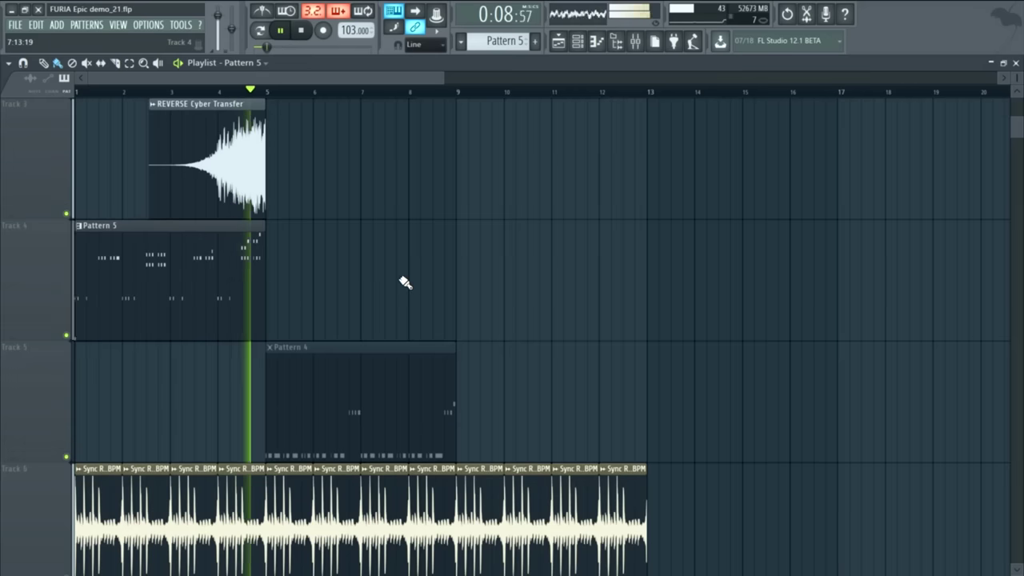
pyautogui.scroll(-5, 418, 282)
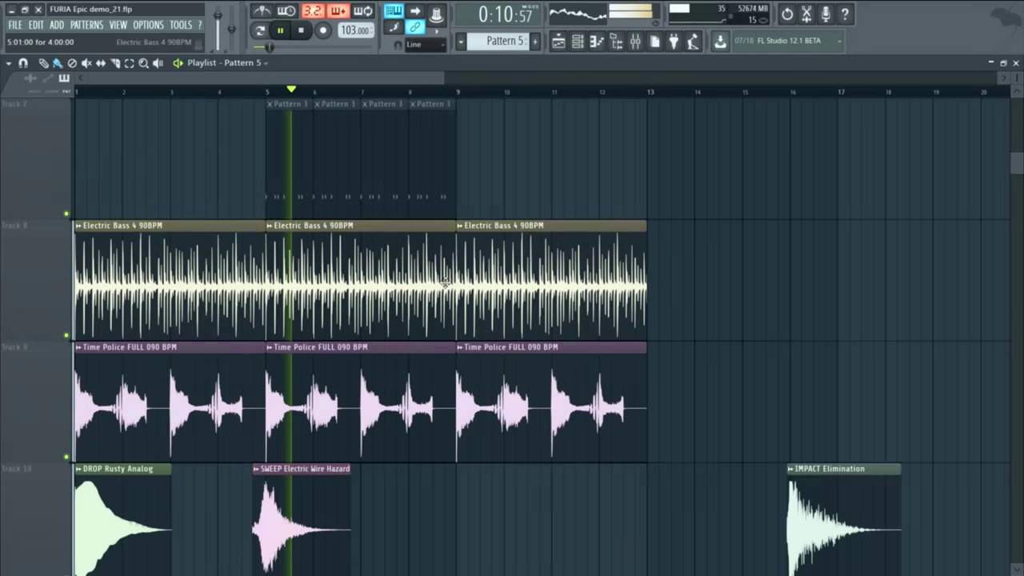
pyautogui.scroll(-6, 445, 282)
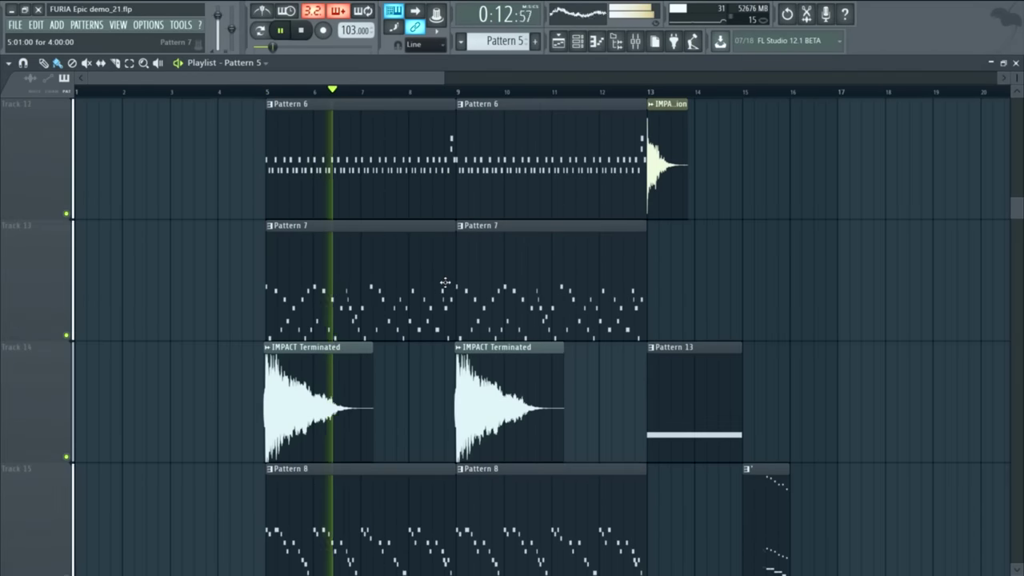
pyautogui.scroll(-1, 445, 281)
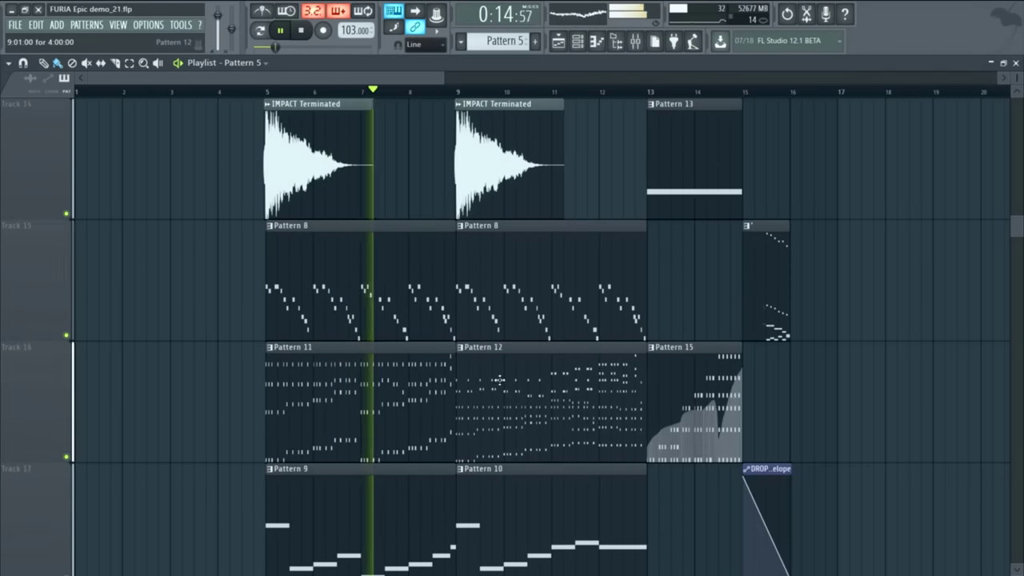
pyautogui.keyDown('ctrl'); pyautogui.scroll(3, 498, 379); pyautogui.keyUp('ctrl')
pyautogui.scroll(-1, 546, 385)
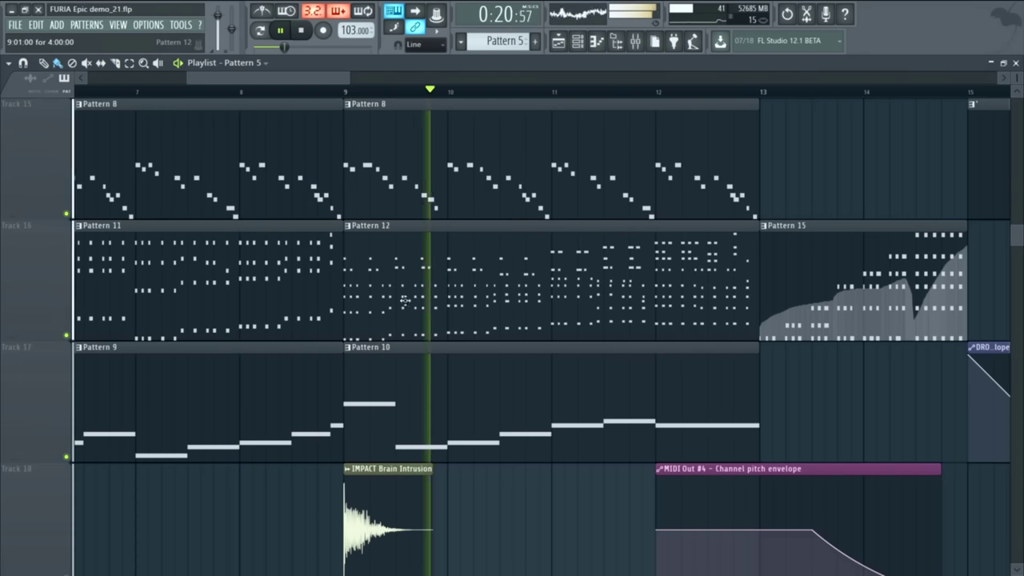
pyautogui.scroll(-1, 405, 301)
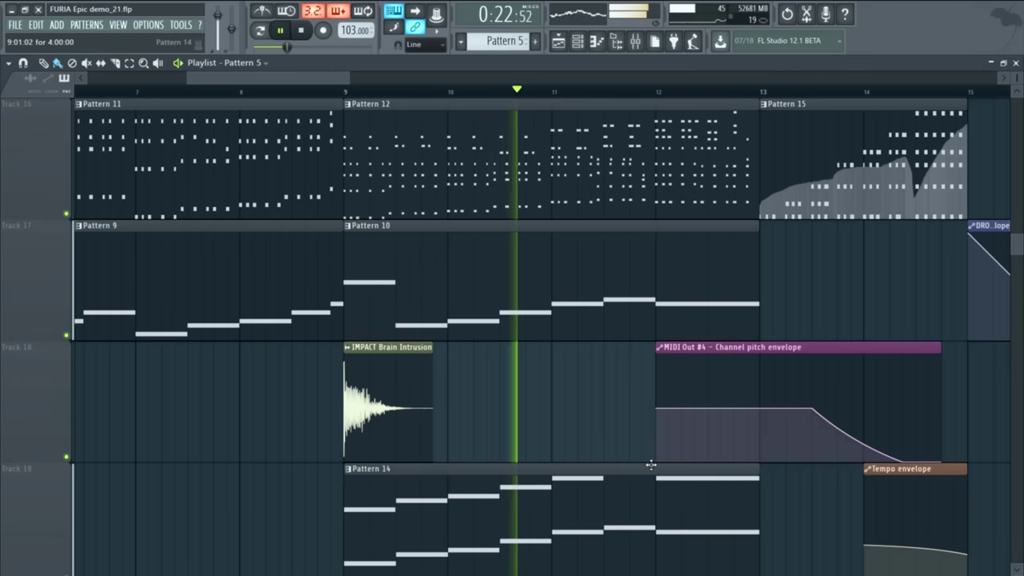
# - Follow the song along the timeline, ending on Pattern 32's MIDI Out #3 notes in the piano roll
pyautogui.hscroll(1, 324, 84)
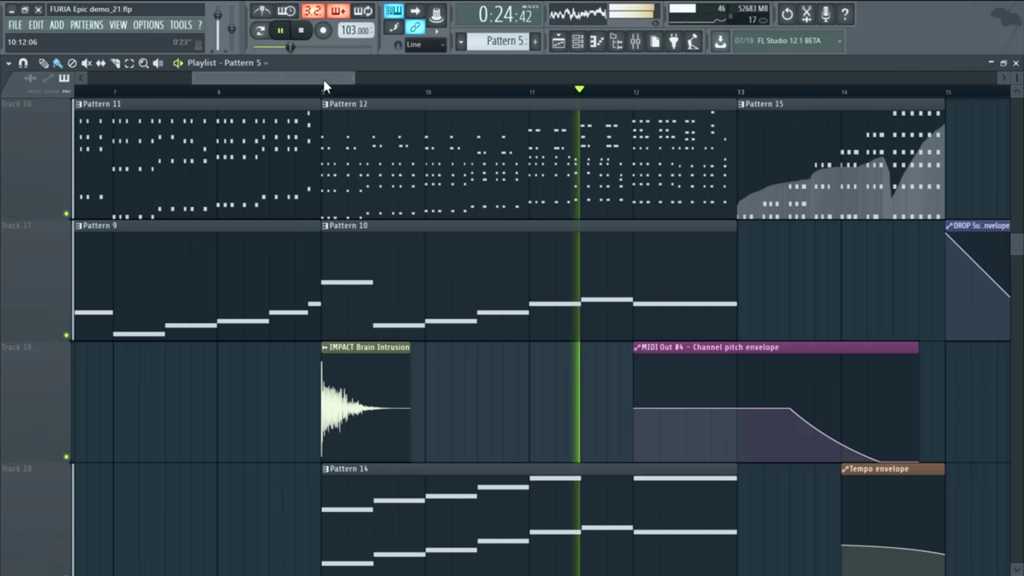
pyautogui.moveTo(324, 84); pyautogui.dragTo(399, 112)
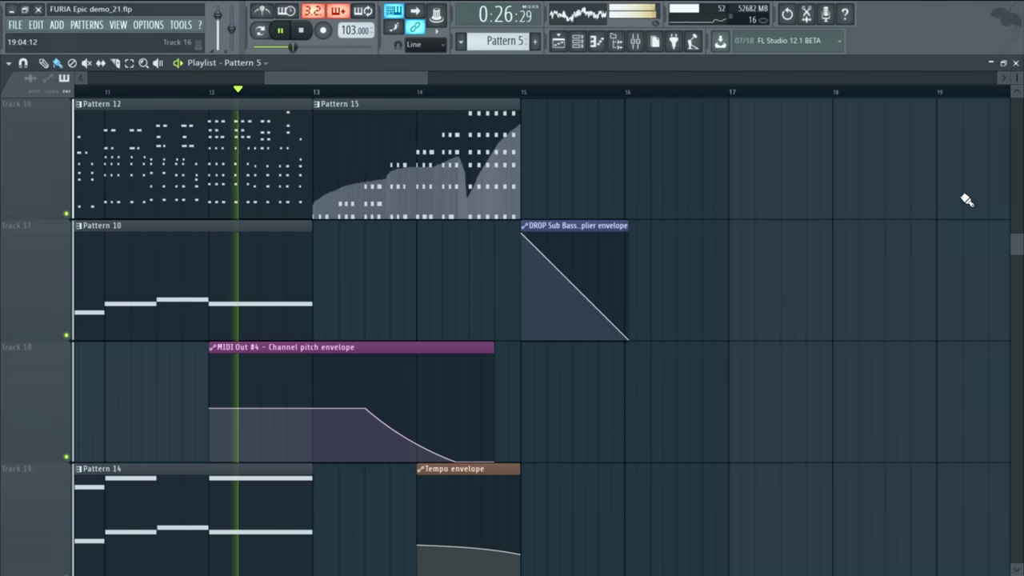
pyautogui.scroll(-3, 548, 130)
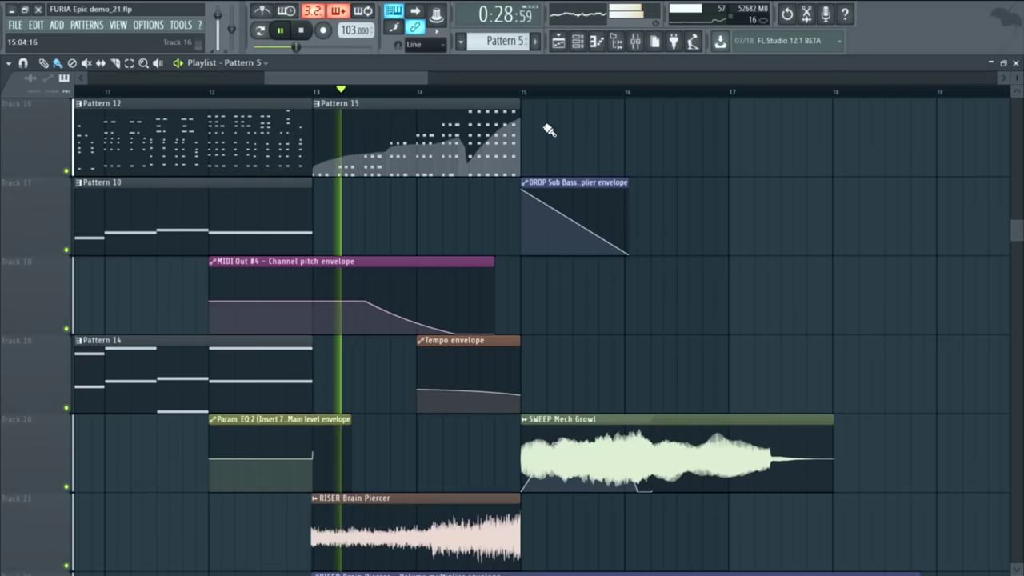
pyautogui.scroll(-3, 511, 235)
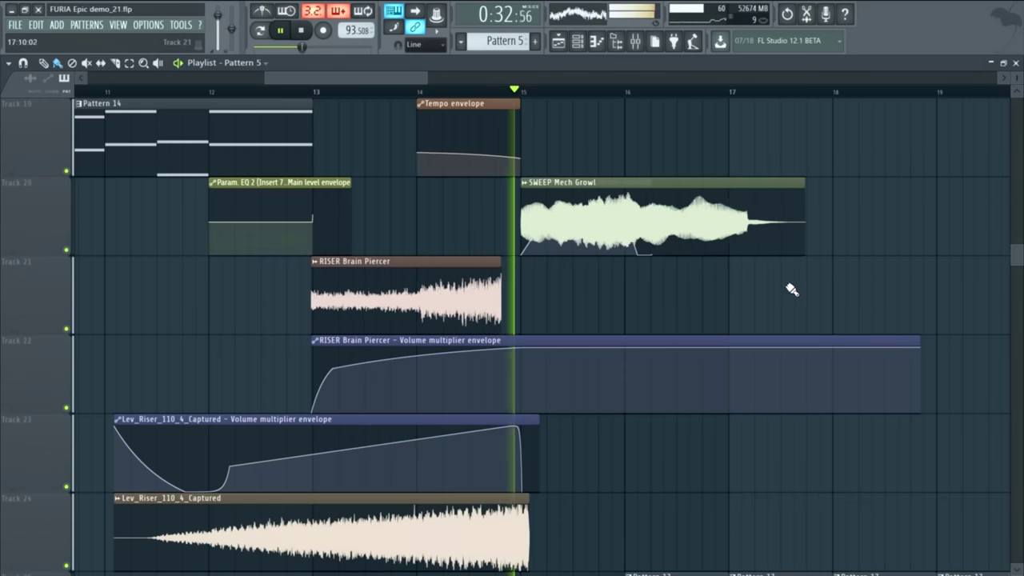
pyautogui.scroll(7, 760, 293)
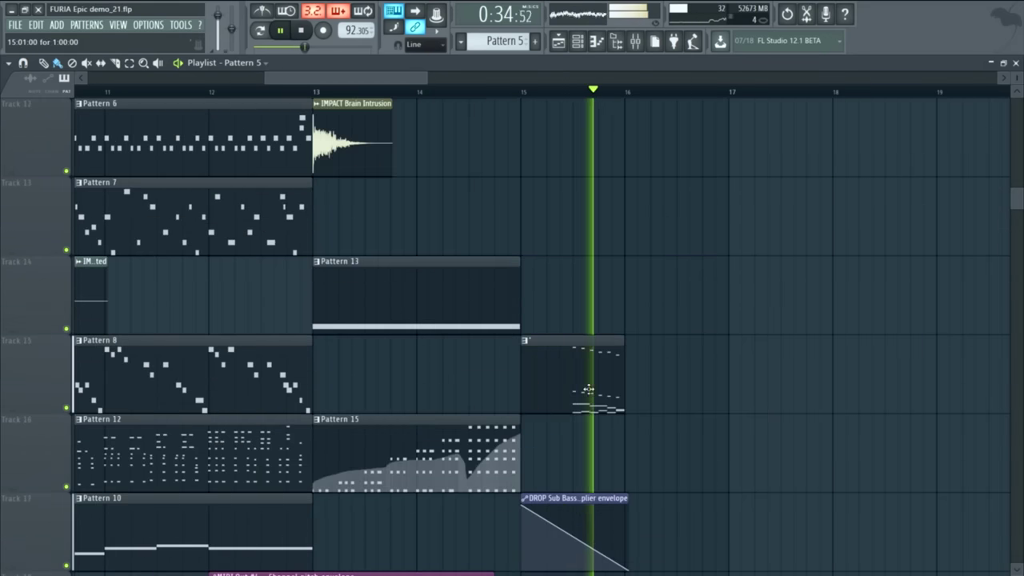
pyautogui.scroll(-13, 596, 388)
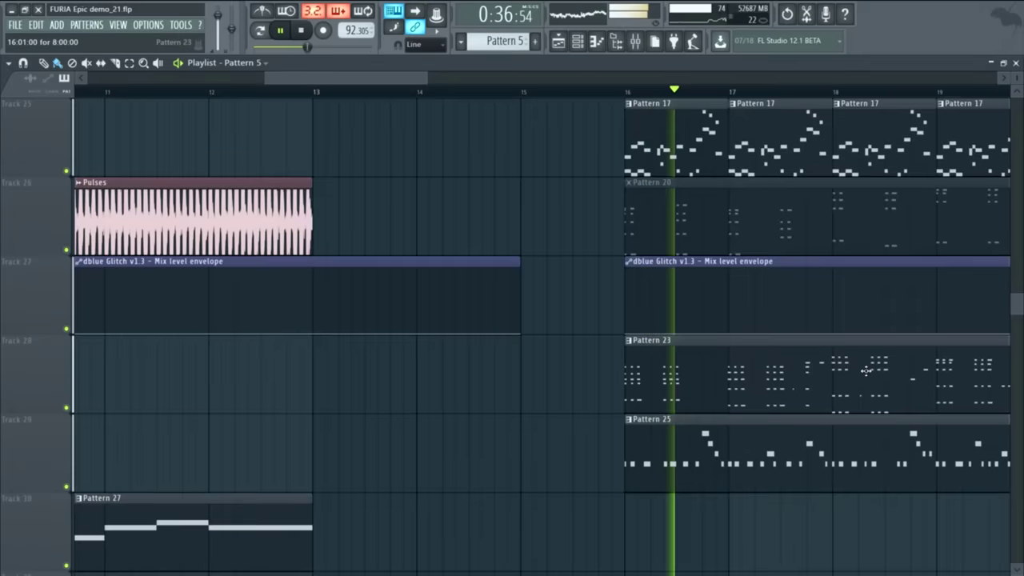
pyautogui.moveTo(377, 83); pyautogui.dragTo(466, 94)
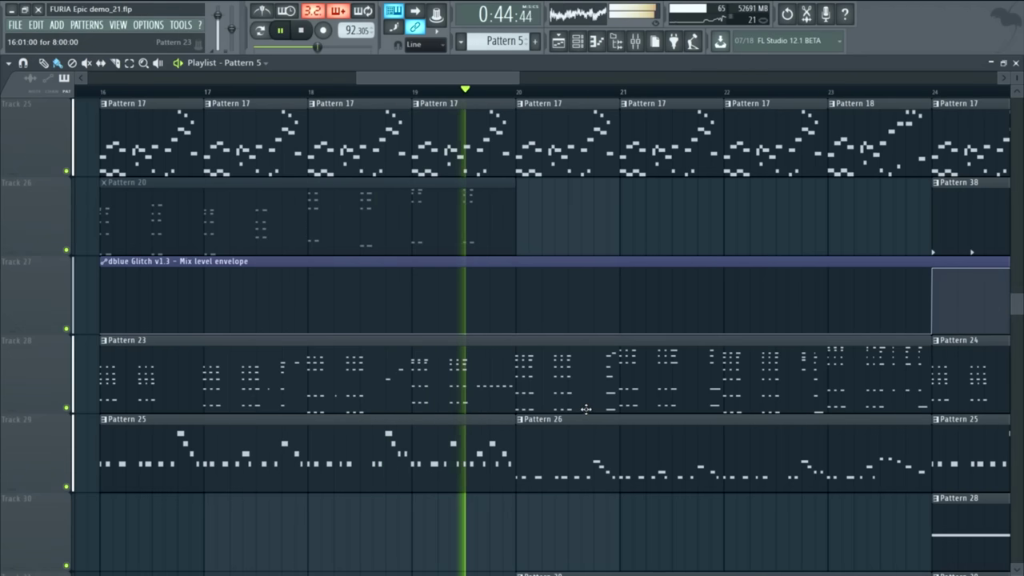
pyautogui.scroll(-1, 633, 384)
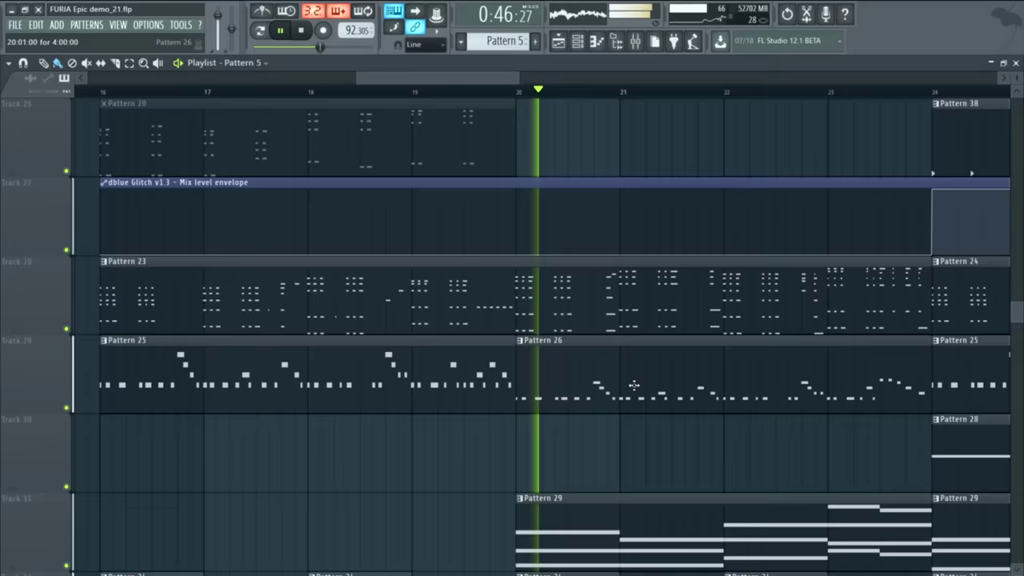
pyautogui.scroll(-1, 633, 384)
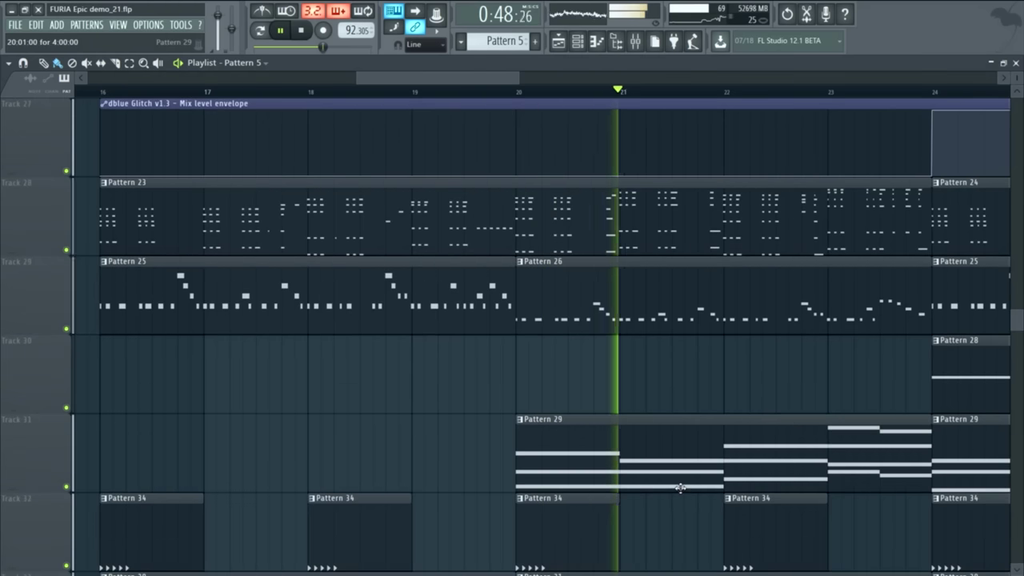
pyautogui.moveTo(423, 81); pyautogui.dragTo(533, 131)
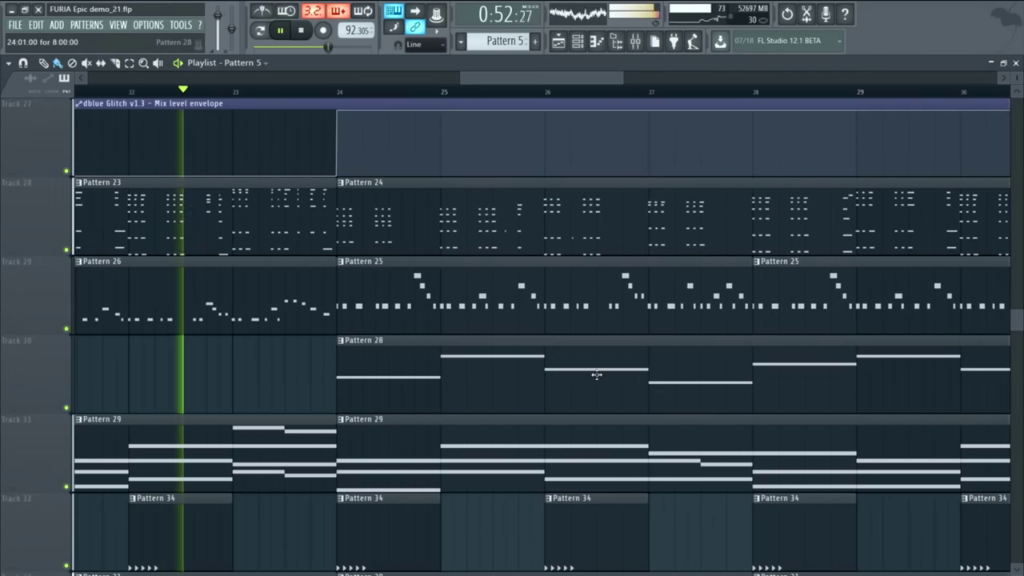
pyautogui.scroll(-7, 584, 370)
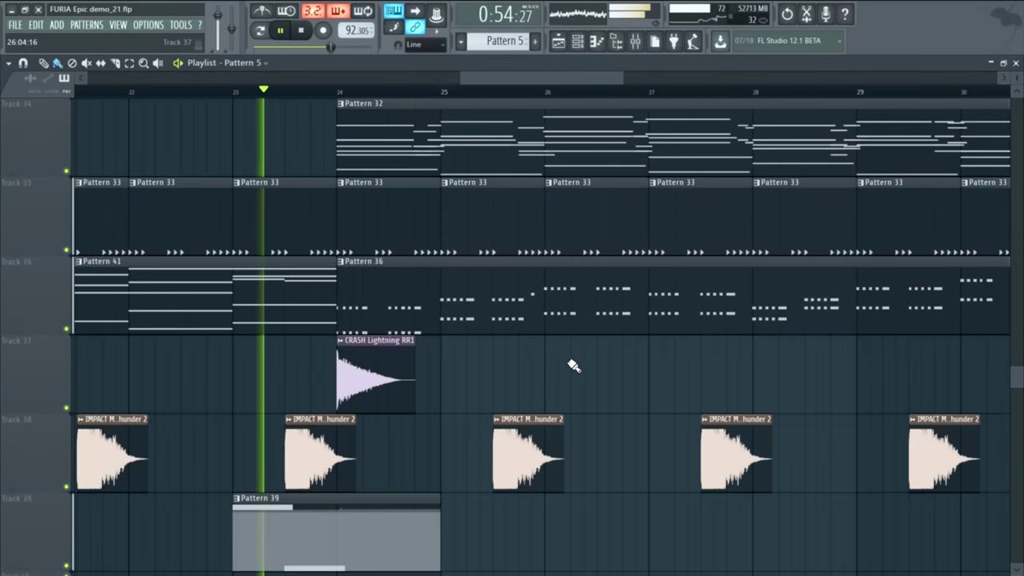
pyautogui.scroll(-1, 480, 393)
pyautogui.scroll(7, 445, 384)
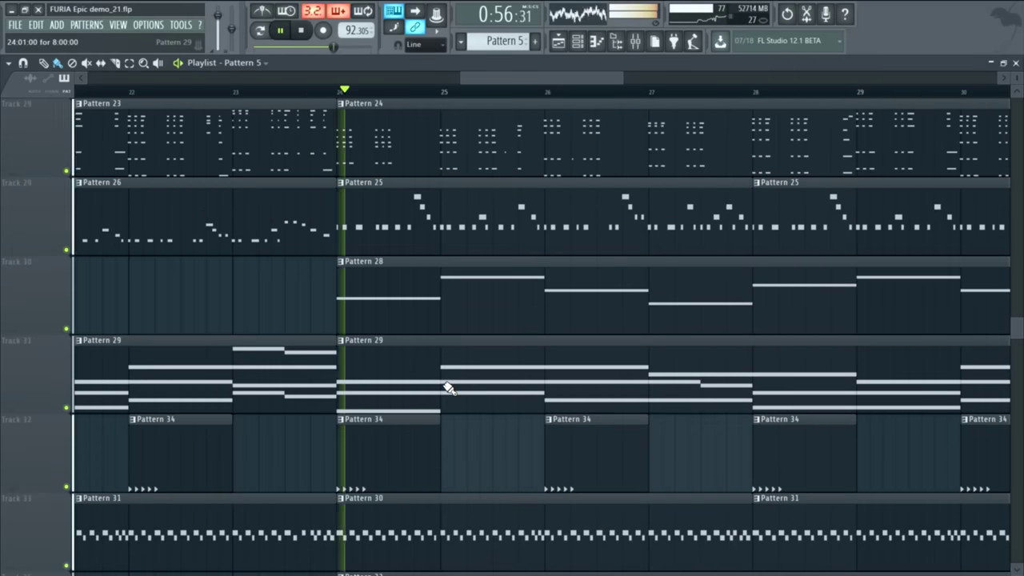
pyautogui.scroll(-2, 486, 381)
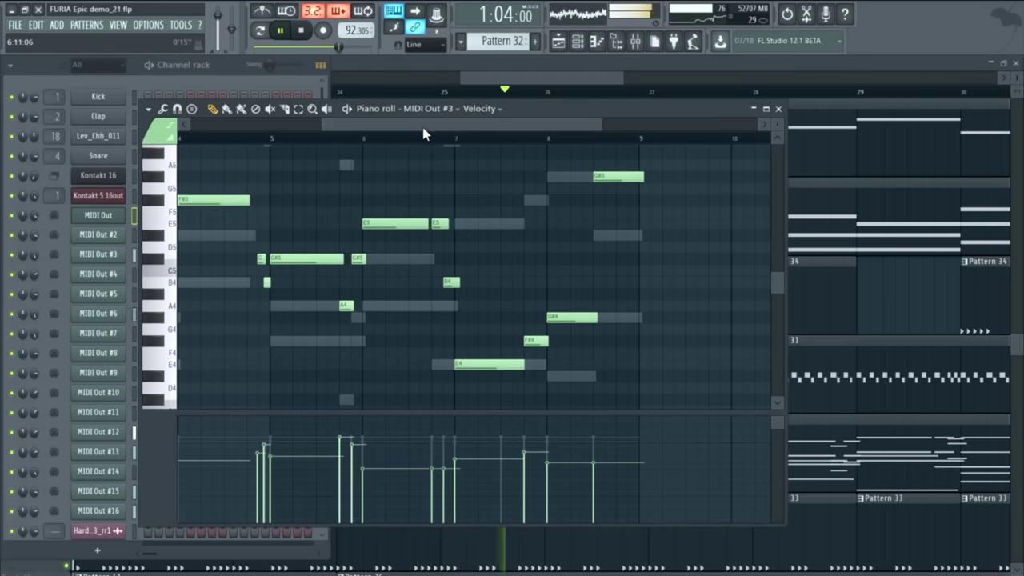
# - Scroll along the MIDI Out #3 notes, then close the piano roll to return to the playlist
pyautogui.moveTo(424, 128); pyautogui.dragTo(267, 126)
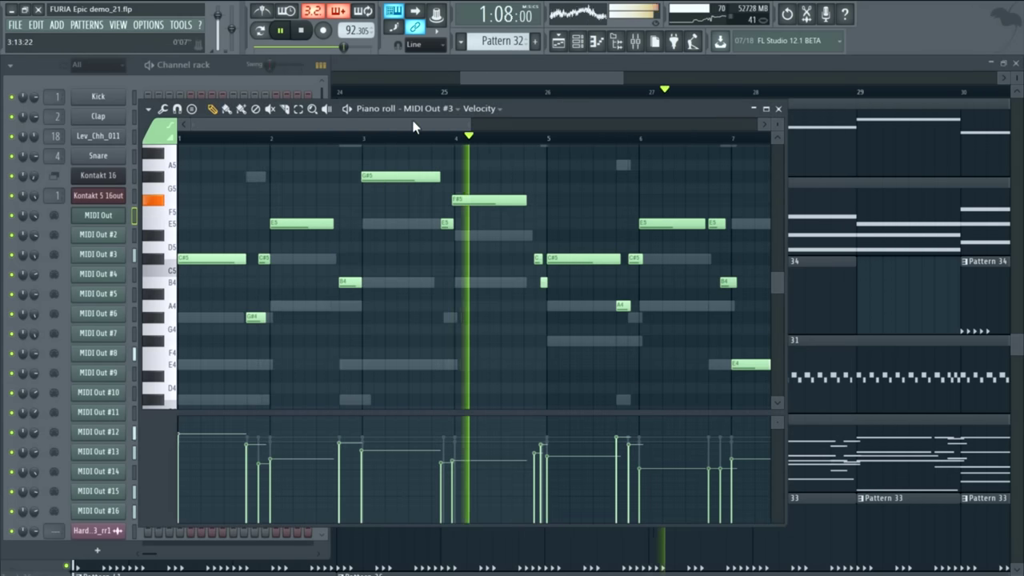
pyautogui.moveTo(413, 127); pyautogui.dragTo(585, 151)
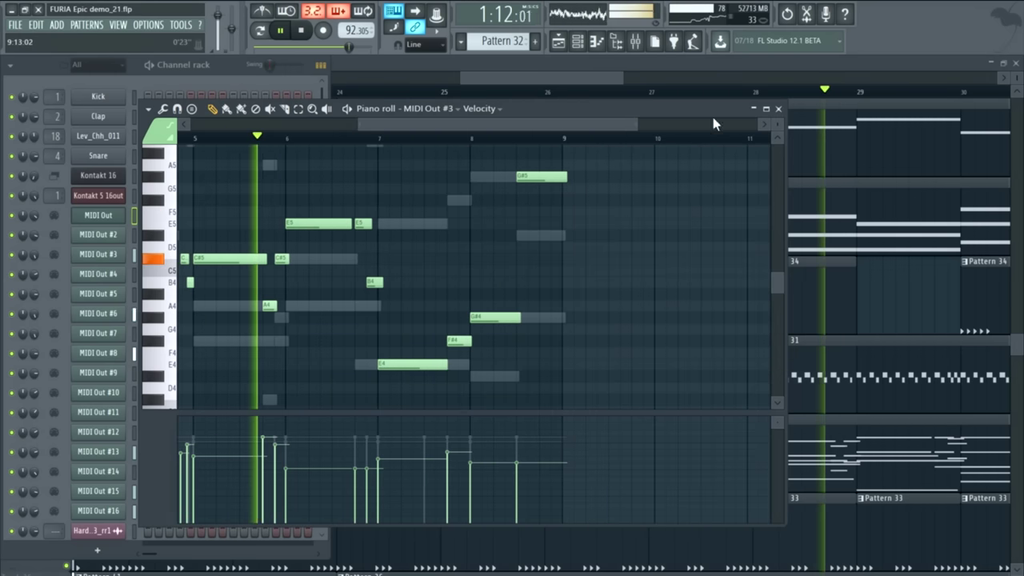
pyautogui.press('F7')
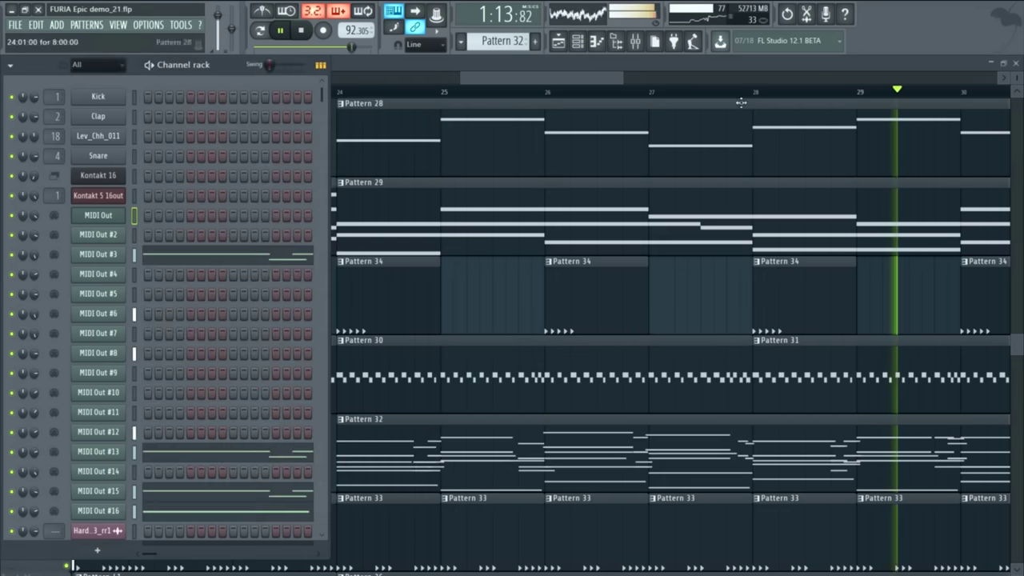
# - Move the playlist view to bars 29–37 and stop playback, resetting the clock to 0:00
pyautogui.moveTo(569, 77); pyautogui.dragTo(703, 88)
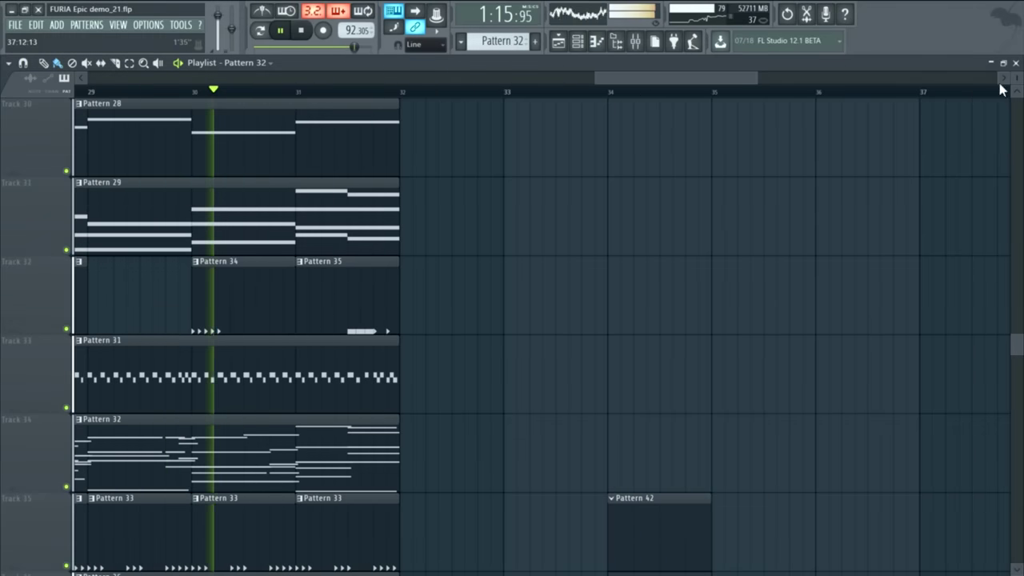
pyautogui.scroll(-2, 720, 160)
pyautogui.scroll(2, 573, 199)
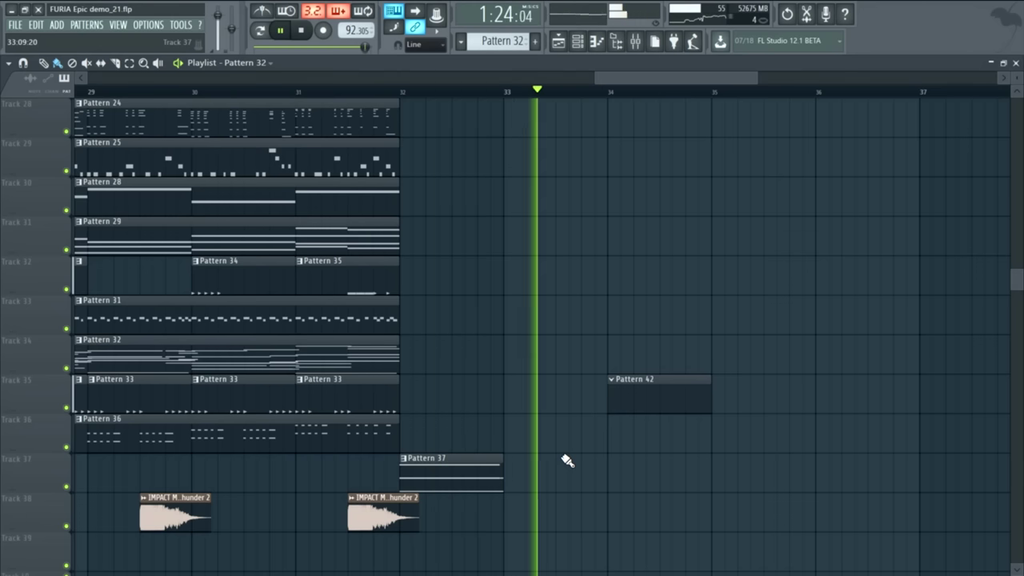
pyautogui.press('space')
pyautogui.click(583, 77)
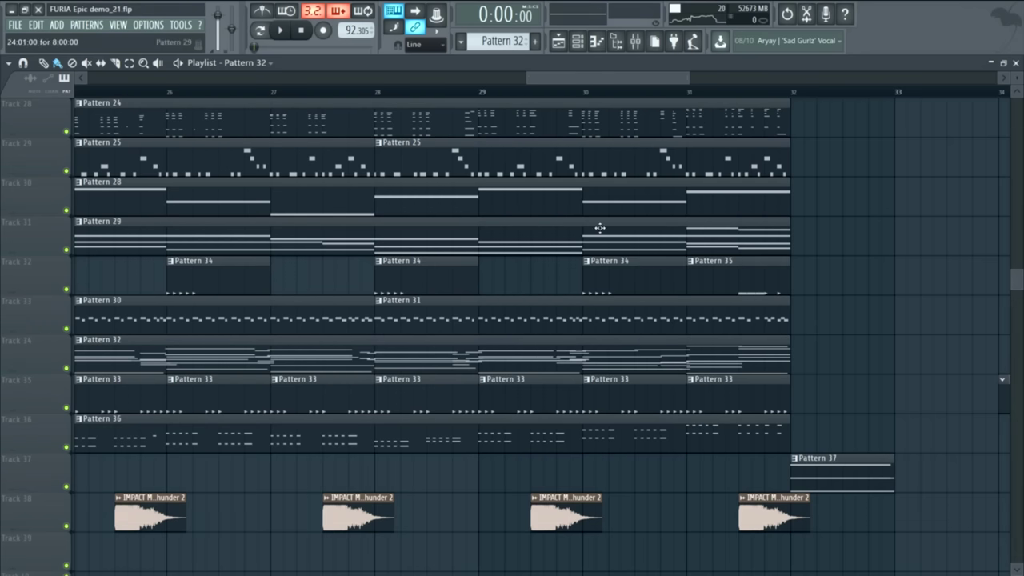
# - Solo Track 10's DROP Rusty Analog clip, then Track 11, while playing, then clear the solo
pyautogui.scroll(8, 600, 228)
pyautogui.moveTo(589, 78); pyautogui.dragTo(112, 118)
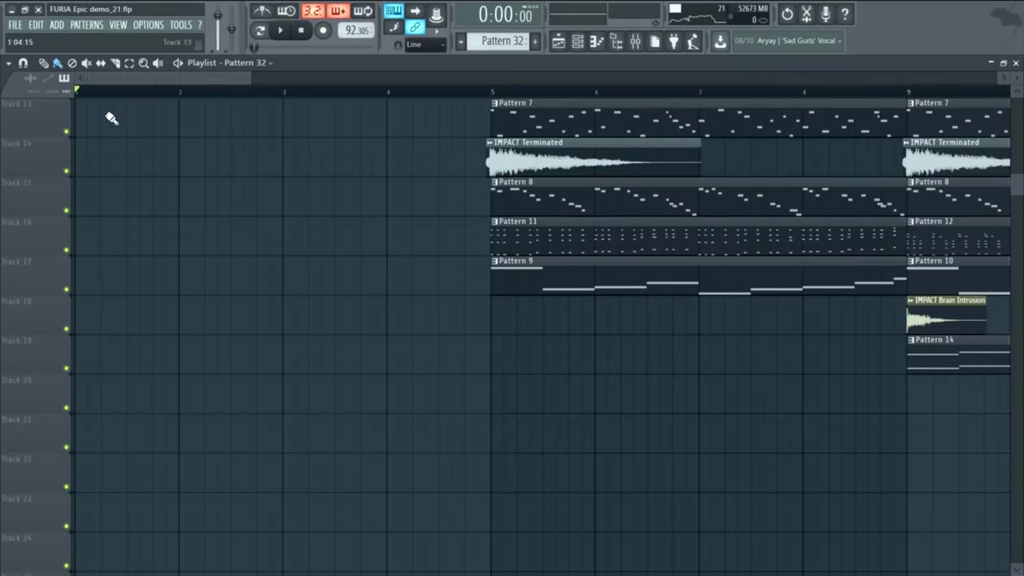
pyautogui.scroll(6, 235, 297)
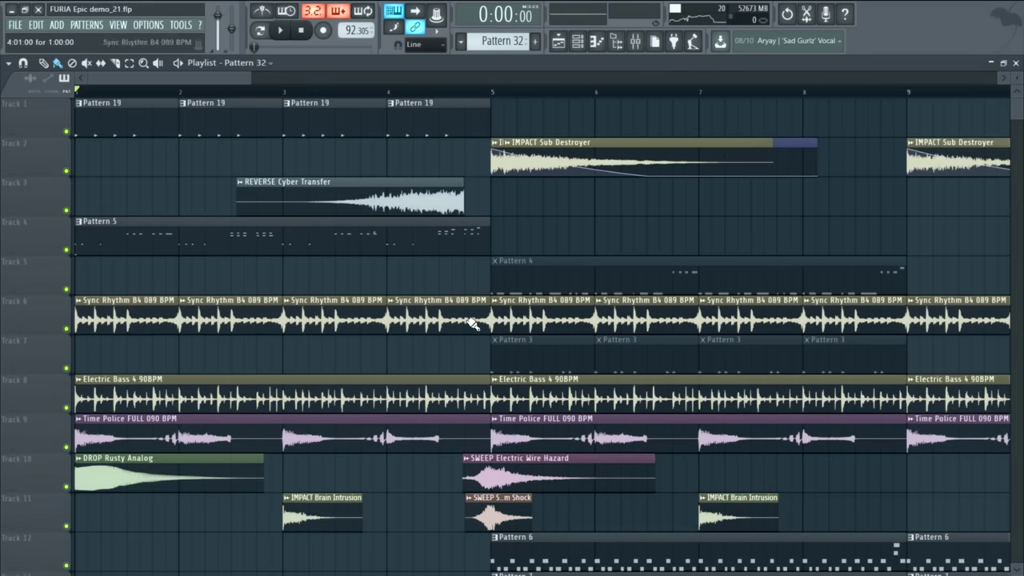
pyautogui.scroll(-1, 472, 323)
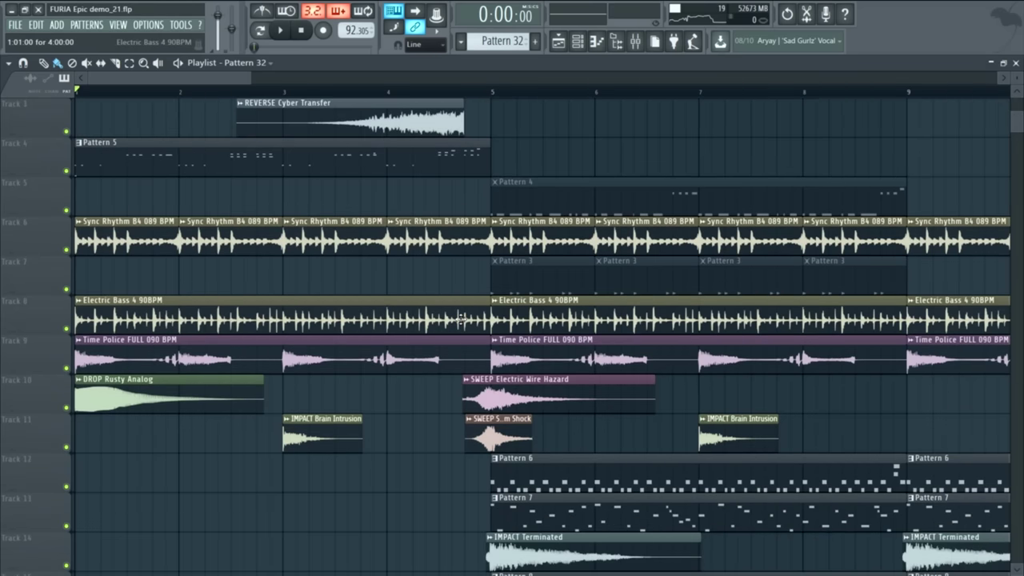
pyautogui.scroll(-1, 472, 324)
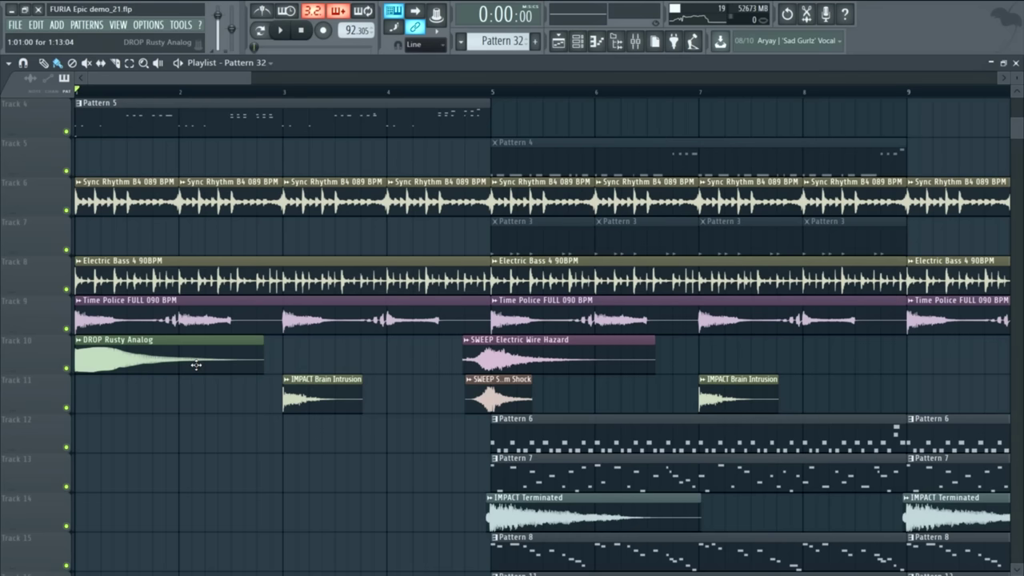
pyautogui.rightClick(68, 370)
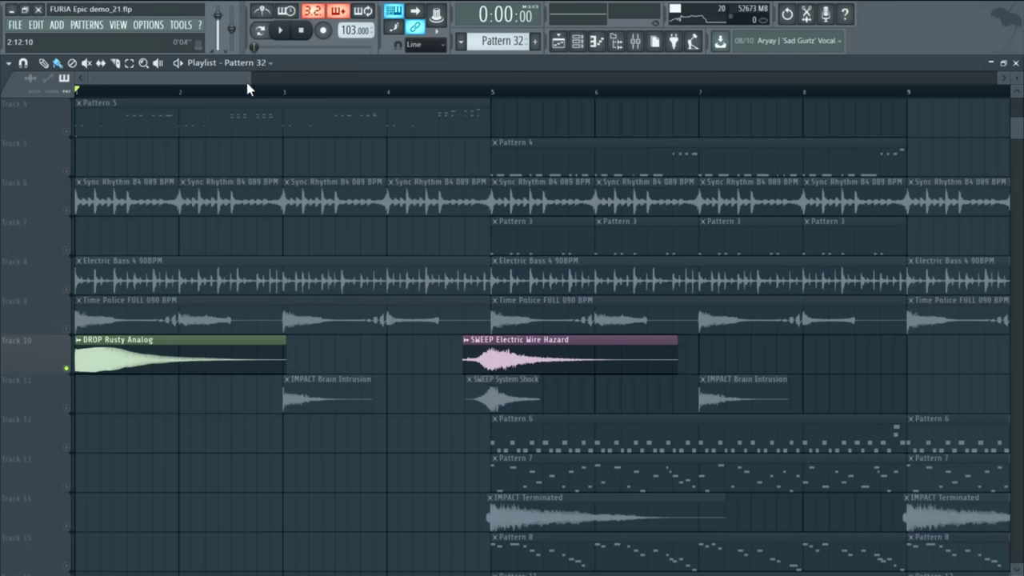
pyautogui.press('space')
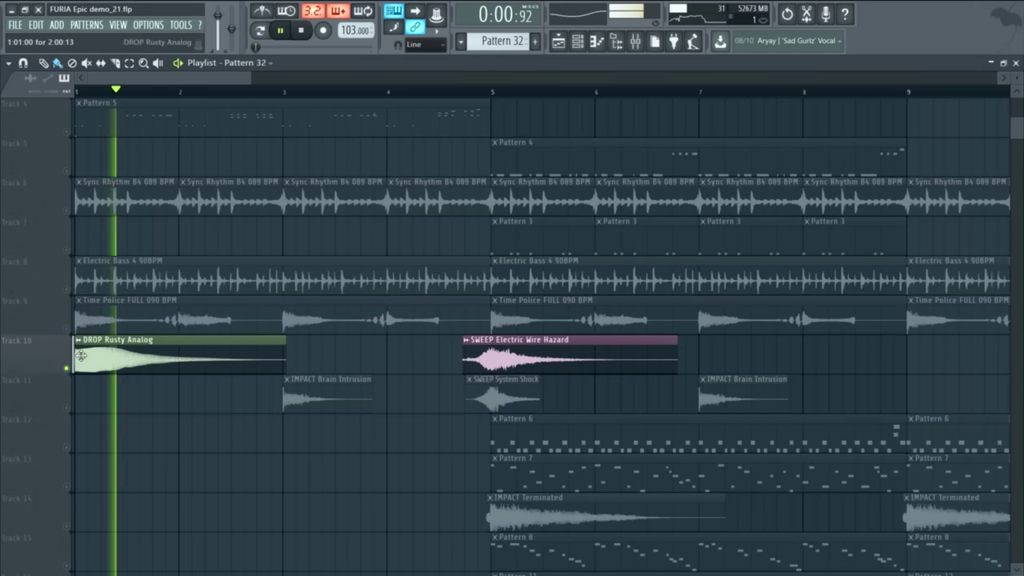
pyautogui.rightClick(67, 409)
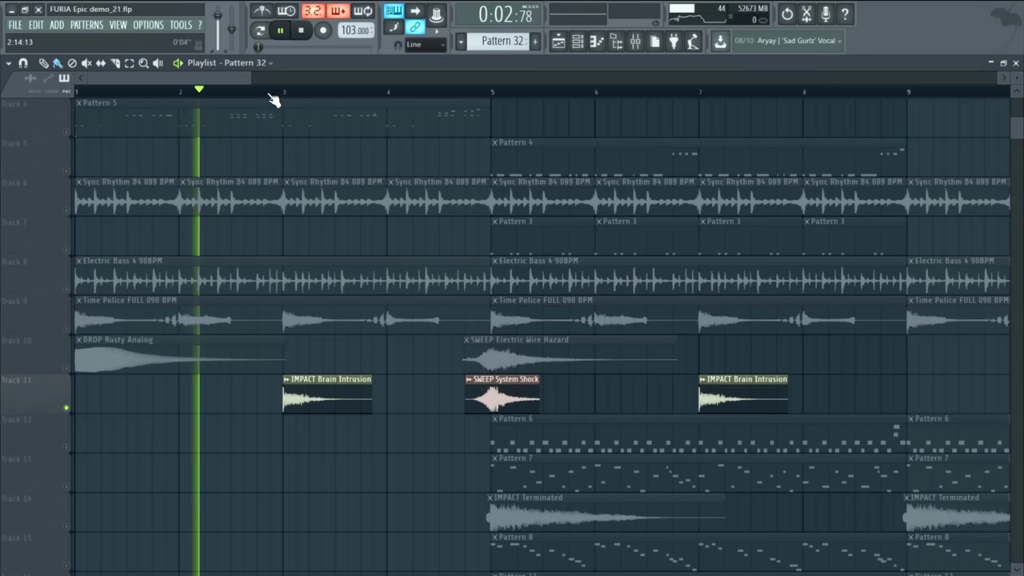
pyautogui.rightClick(68, 538)
pyautogui.press('space')
pyautogui.scroll(3, 228, 300)
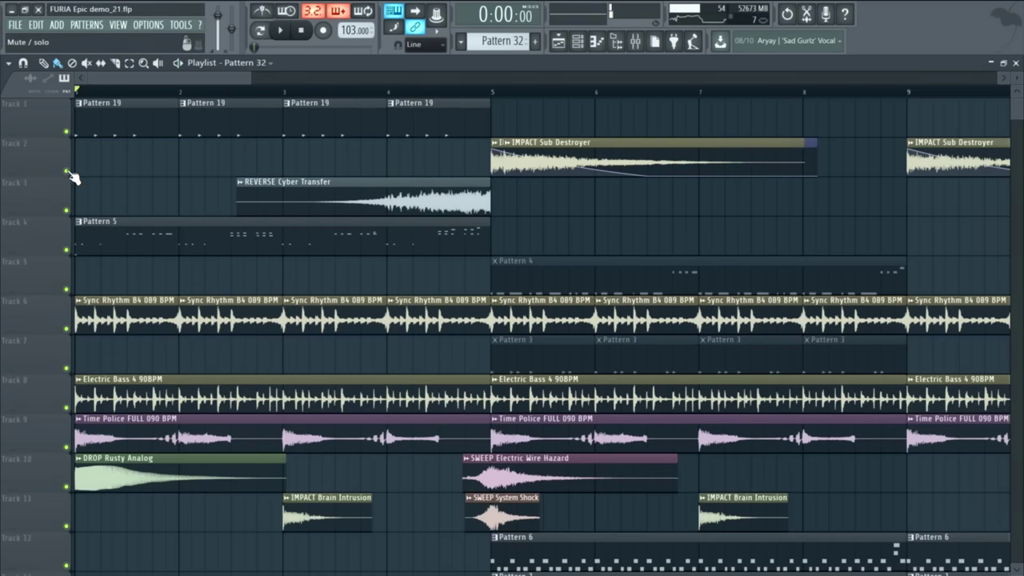
# - Solo Track 2's IMPACT Sub Destroyer and bring Tracks 10 and 11 back into the mix while auditioning
pyautogui.rightClick(68, 171)
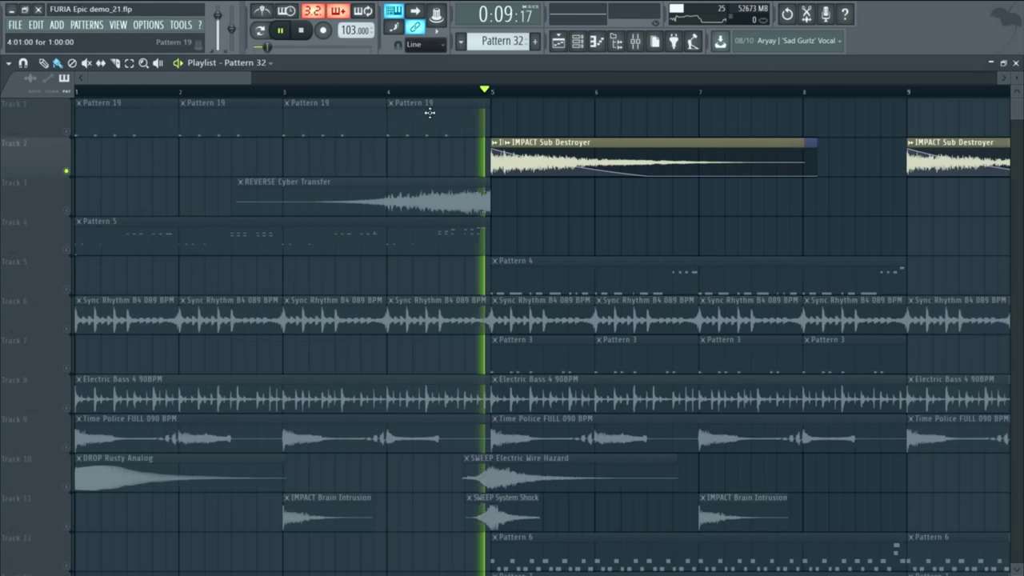
pyautogui.scroll(-2, 368, 345)
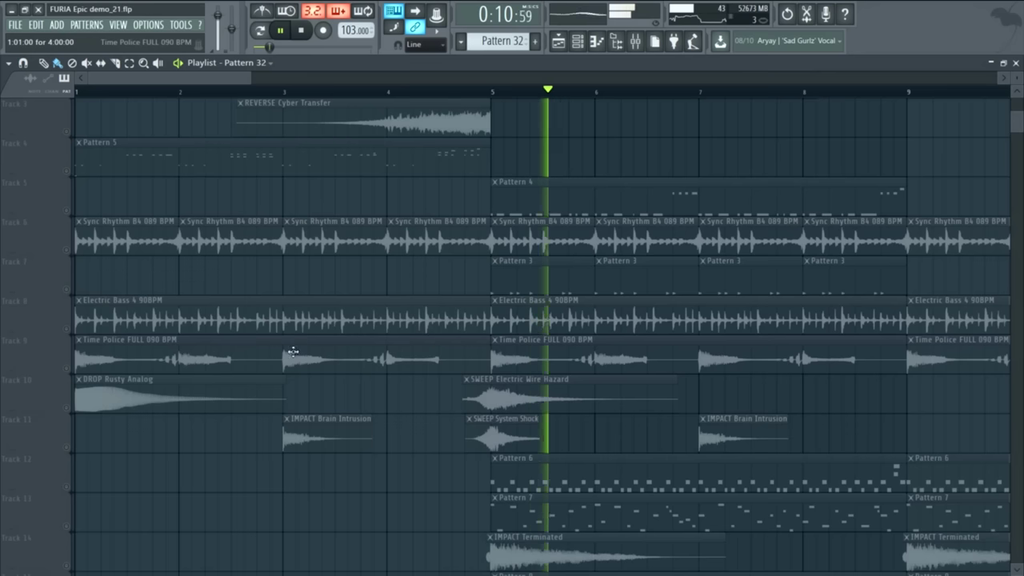
pyautogui.click(67, 407)
pyautogui.press('space')
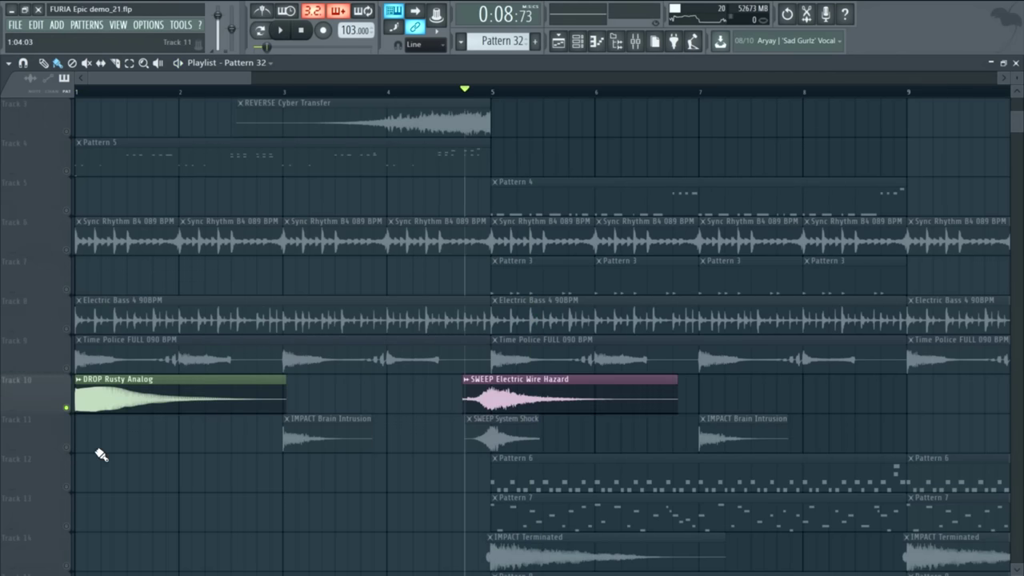
pyautogui.click(66, 446)
pyautogui.press('space')
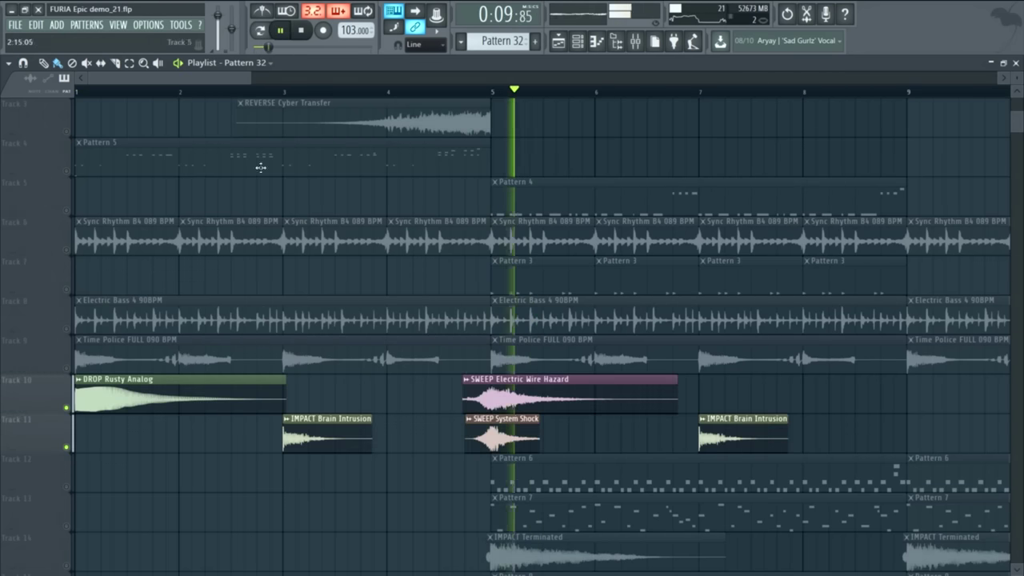
pyautogui.moveTo(218, 79); pyautogui.dragTo(400, 85)
pyautogui.press('space')
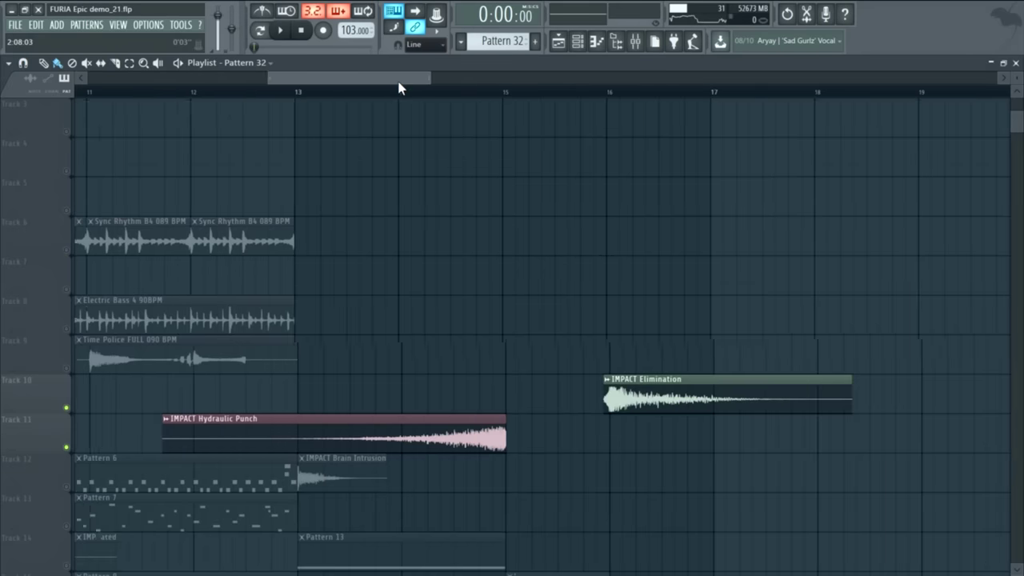
pyautogui.scroll(-4, 360, 225)
# - Solo IMPACT Hydraulic Punch, add the Brain Piercer riser, its envelope and Mech Growl sweep, playing from bar 31
pyautogui.rightClick(68, 291)
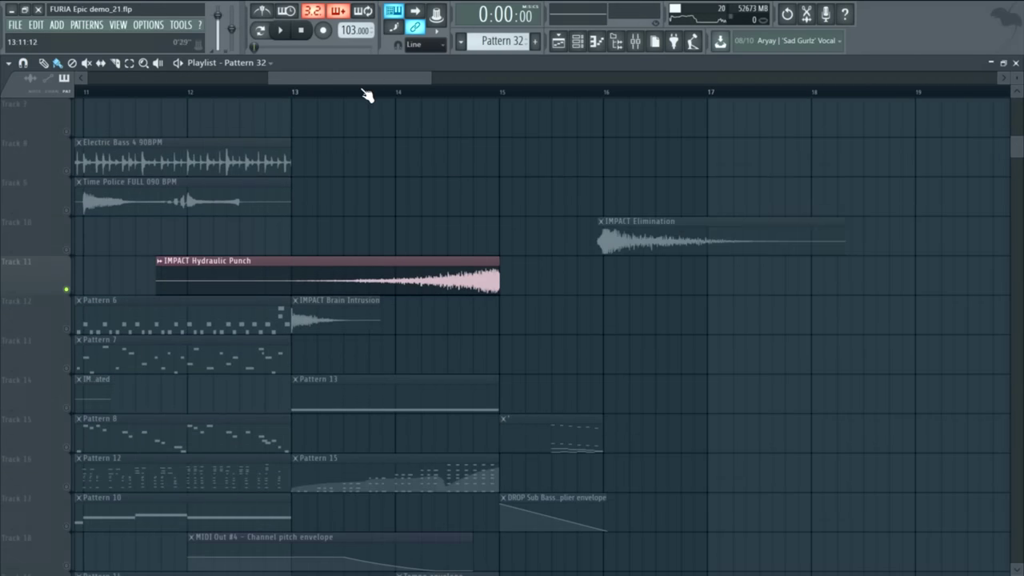
pyautogui.scroll(-6, 369, 168)
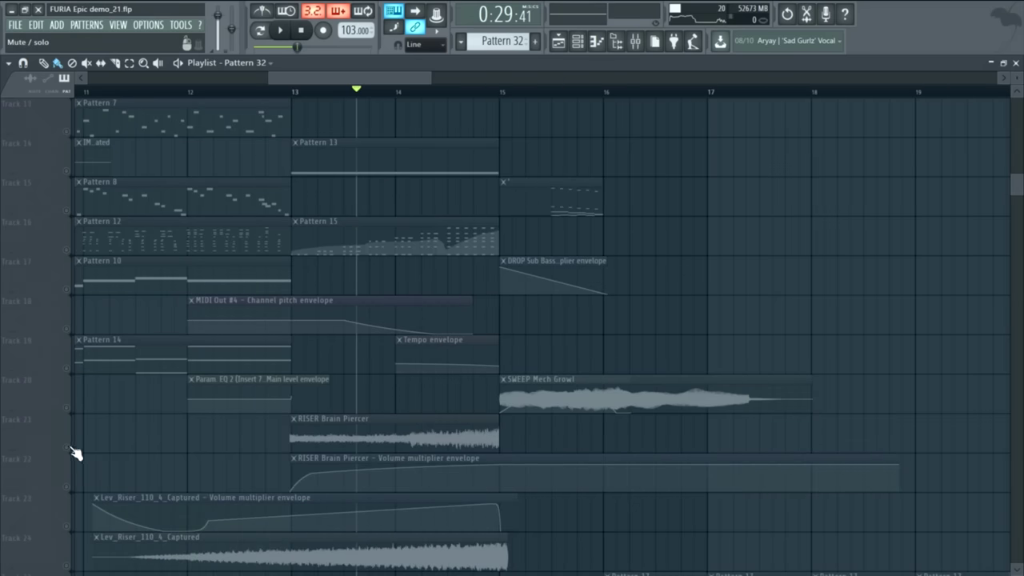
pyautogui.click(67, 447)
pyautogui.click(67, 485)
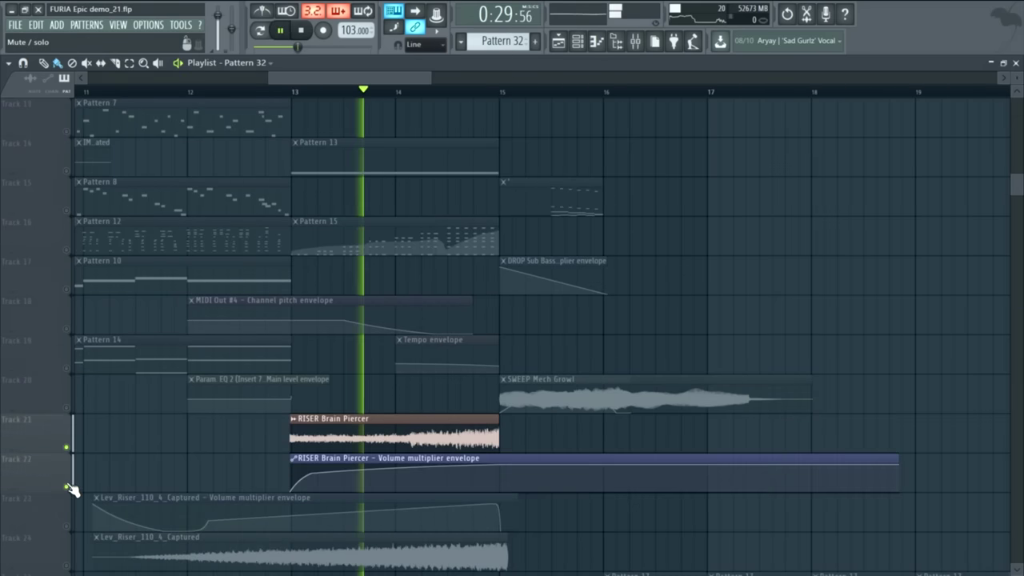
pyautogui.scroll(5, 355, 343)
pyautogui.scroll(-3, 344, 339)
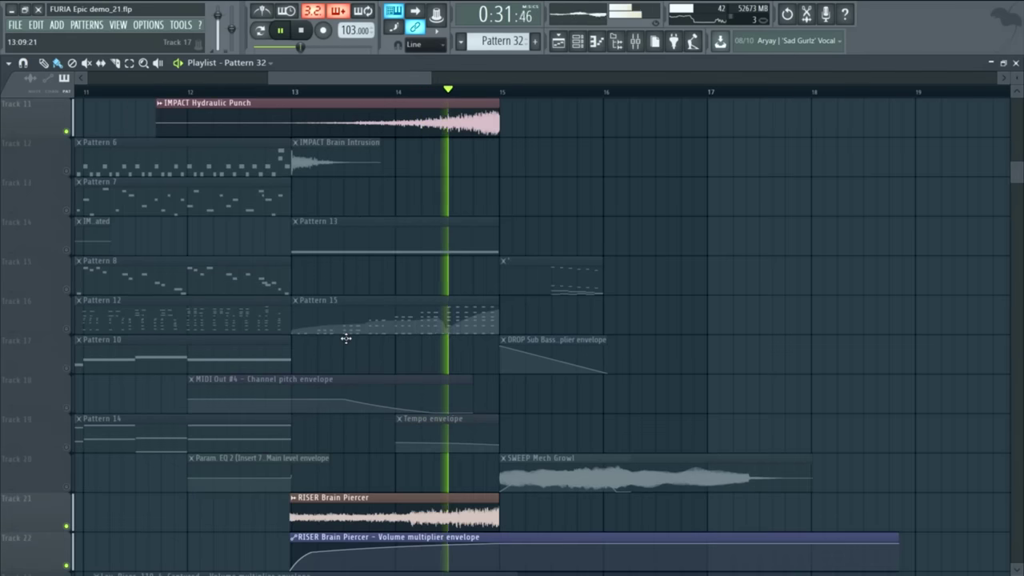
pyautogui.click(66, 487)
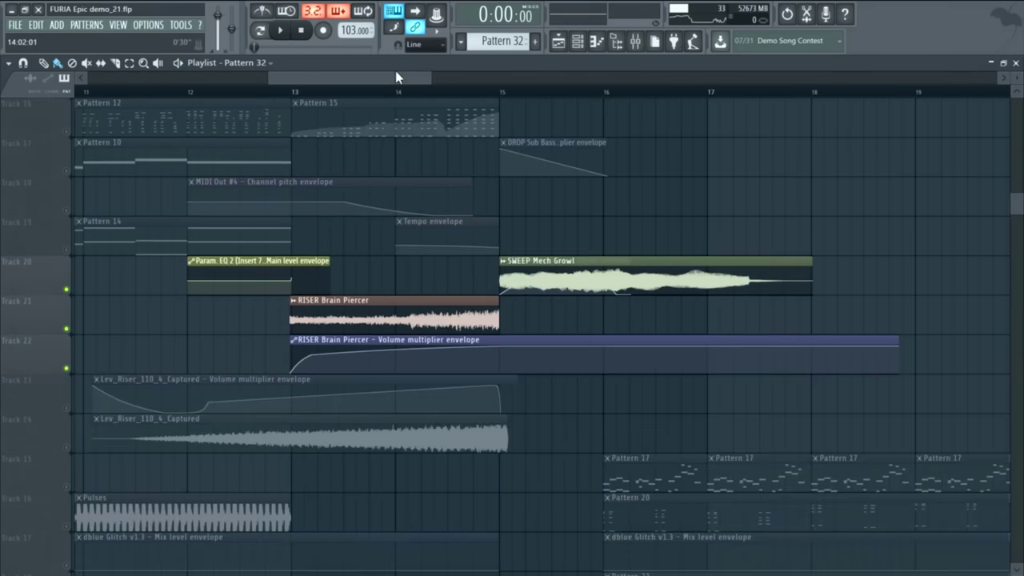
pyautogui.moveTo(395, 76); pyautogui.dragTo(703, 80)
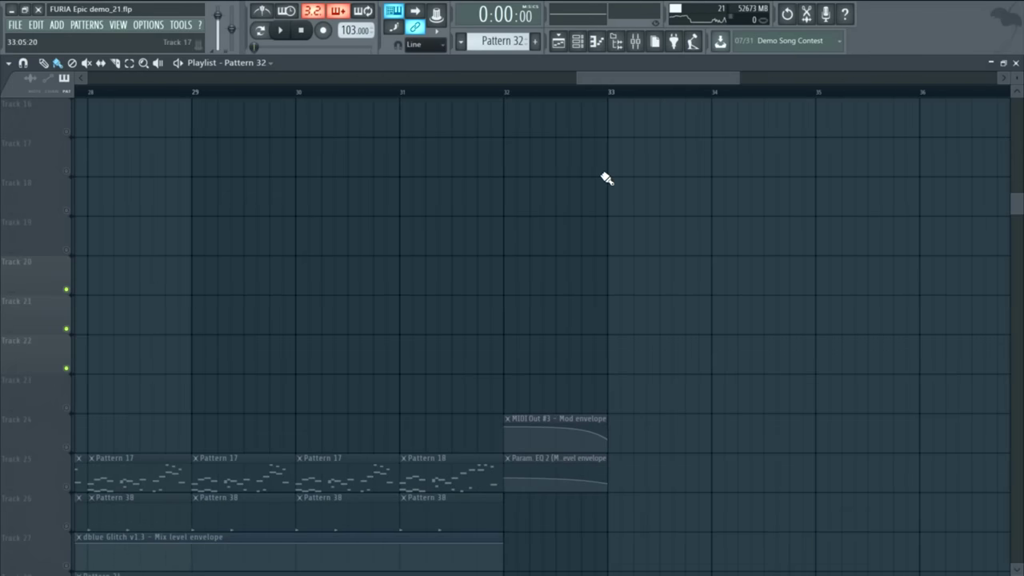
pyautogui.scroll(-5, 471, 267)
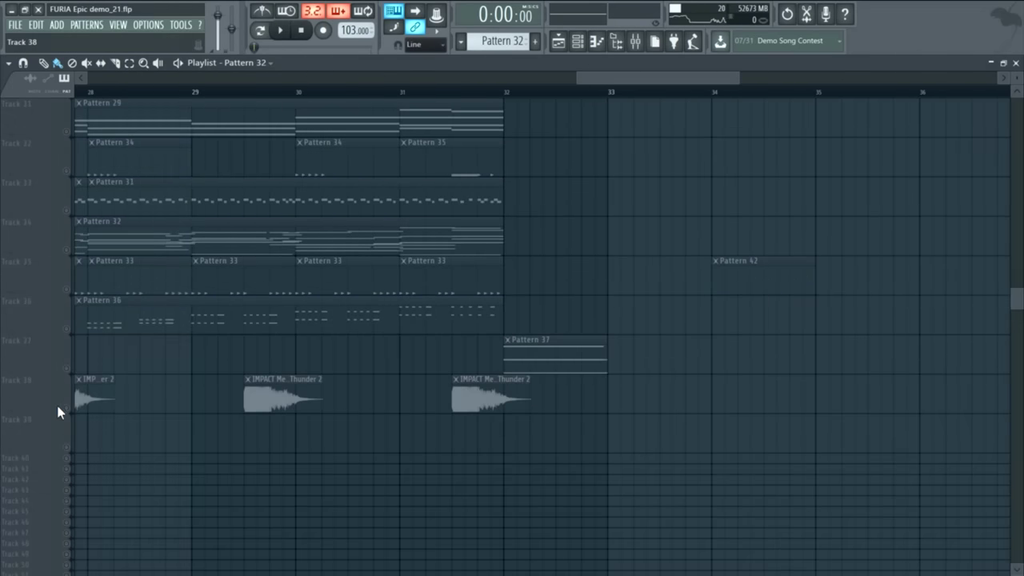
pyautogui.click(439, 92)
pyautogui.scroll(3, 406, 307)
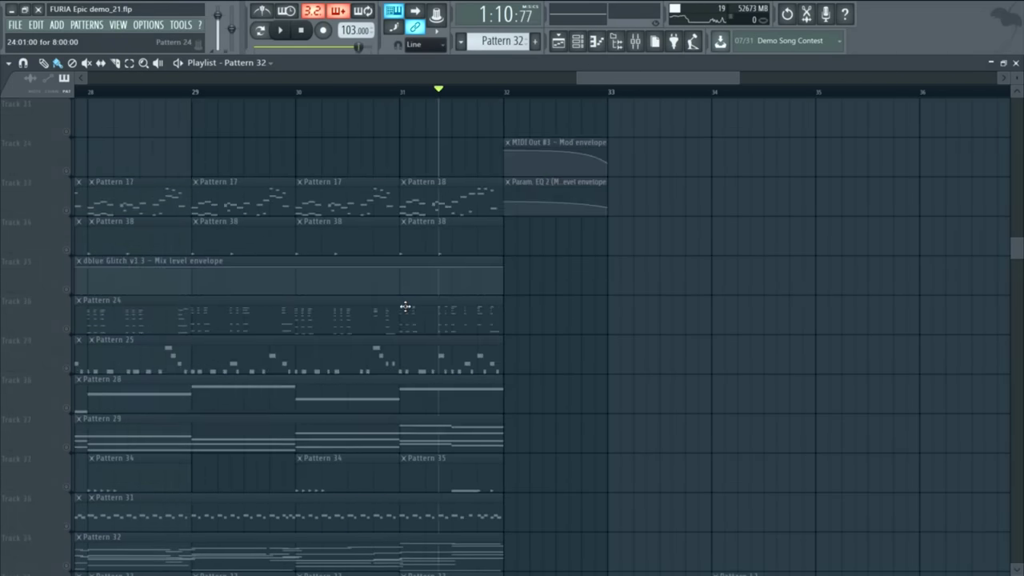
pyautogui.scroll(5, 405, 306)
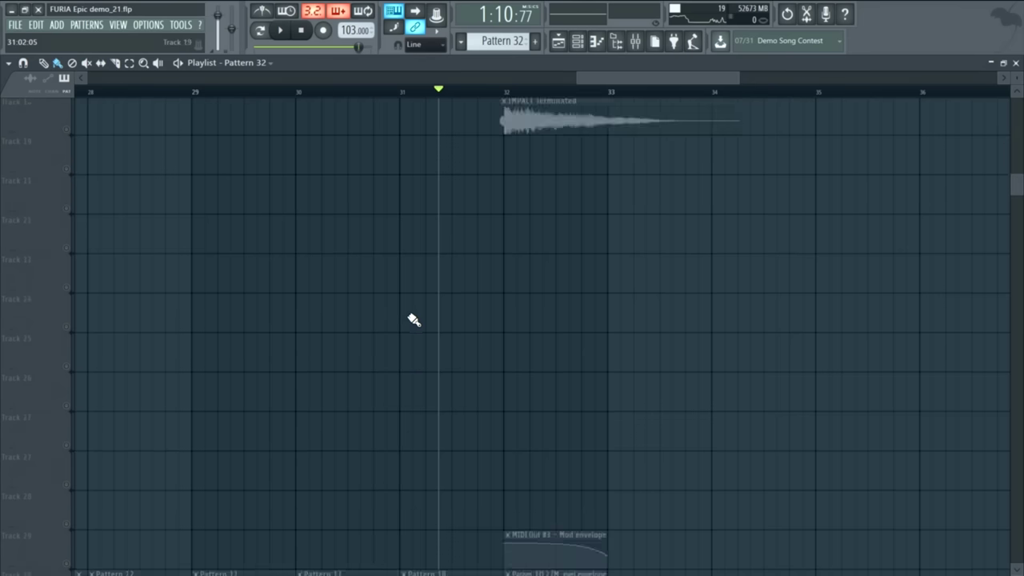
# - Play the IMPACT Elimination and IMPACT Terminated hits, then leave only Track 13 enabled
pyautogui.click(67, 171)
pyautogui.click(67, 289)
pyautogui.press('space')
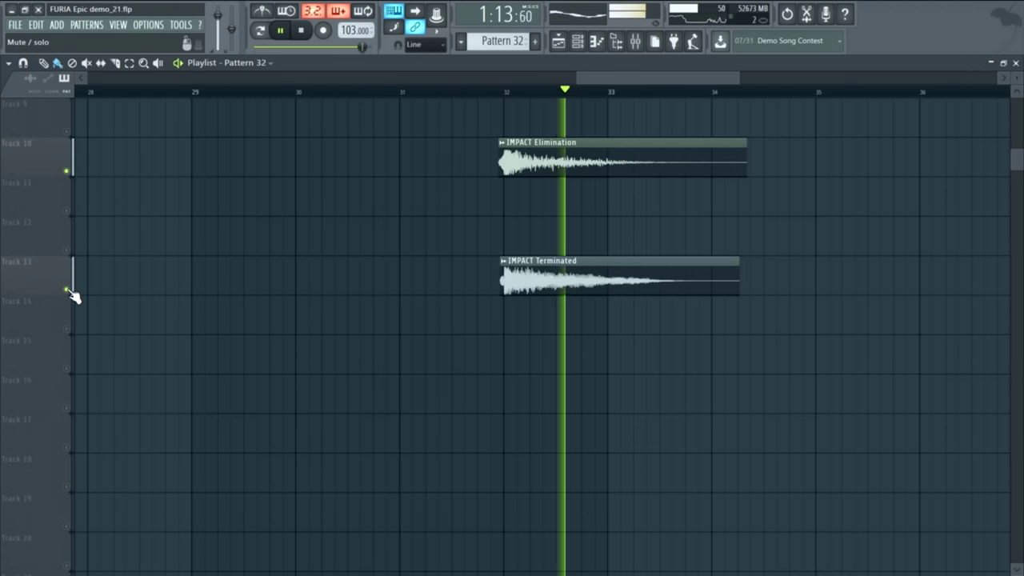
pyautogui.press('space')
pyautogui.keyDown('ctrl'); pyautogui.click(66, 289); pyautogui.keyUp('ctrl')
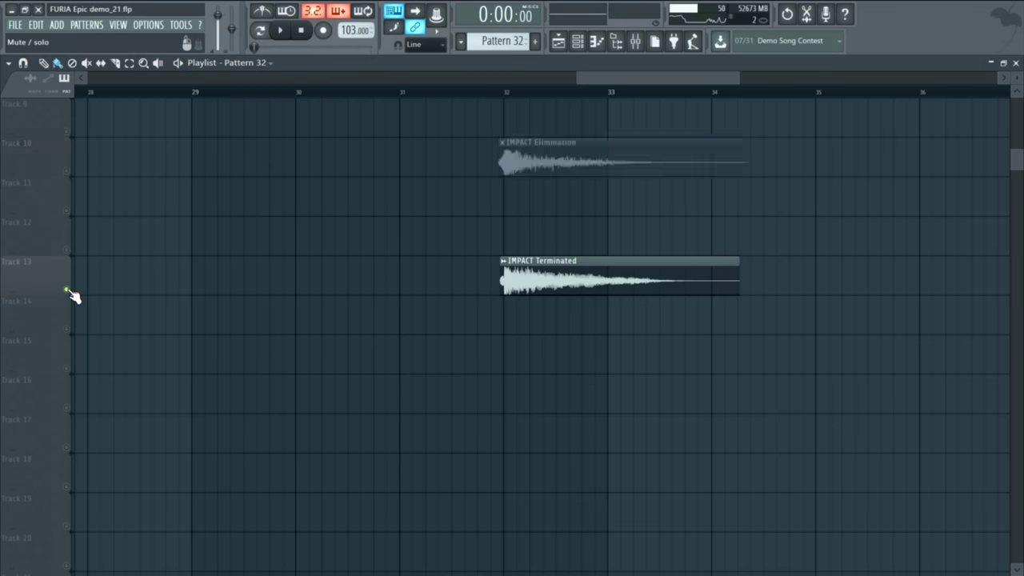
# - Release the solo so every playlist track plays again and scroll back up
pyautogui.keyDown('ctrl'); pyautogui.click(67, 290); pyautogui.keyUp('ctrl')
pyautogui.moveTo(576, 78); pyautogui.dragTo(149, 80)
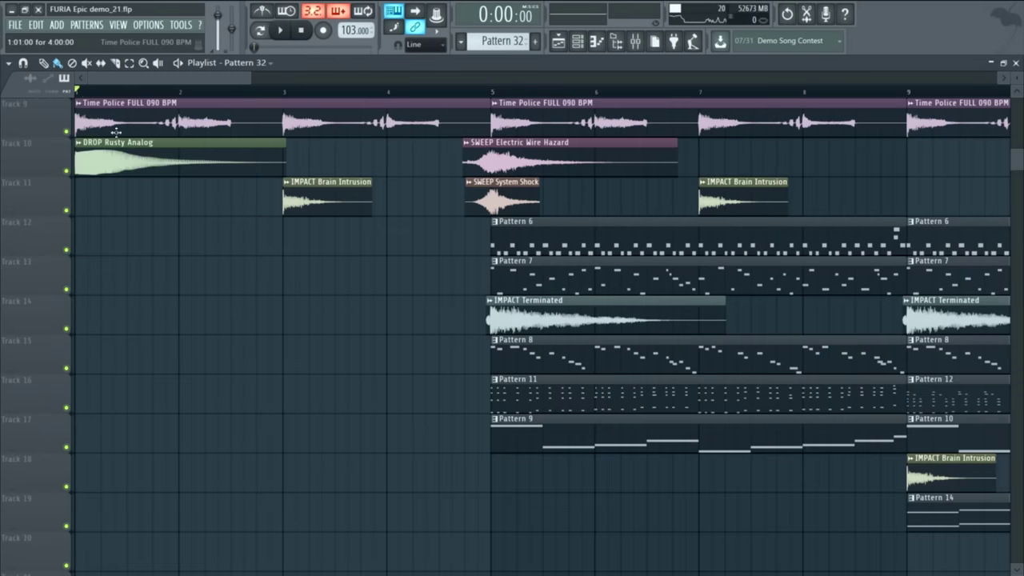
pyautogui.scroll(4, 116, 132)
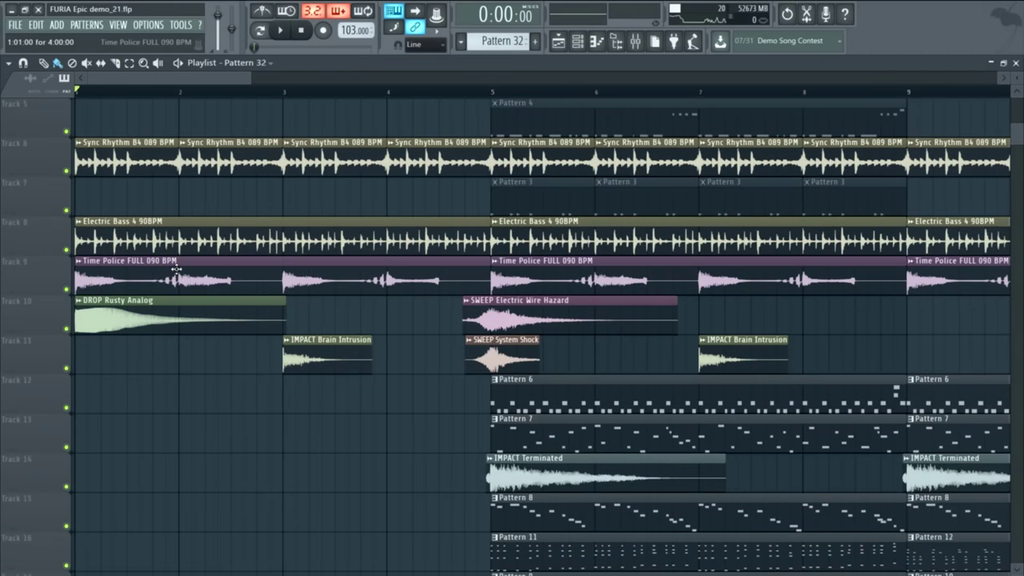
pyautogui.scroll(4, 169, 282)
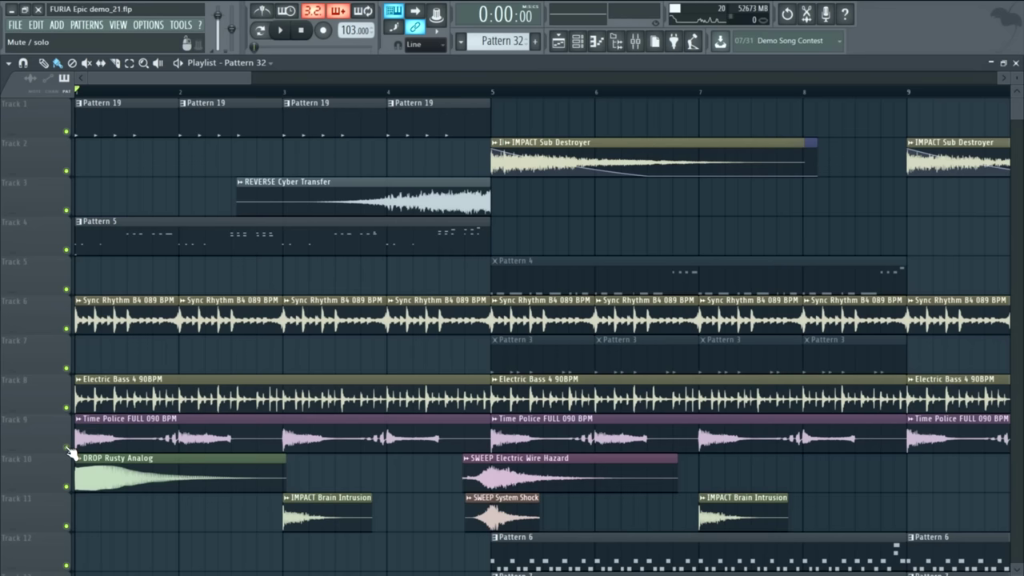
# - Listen to Track 9's Time Police FULL 090 BPM loop soloed, then unsolo and return to Track 1
pyautogui.rightClick(67, 448)
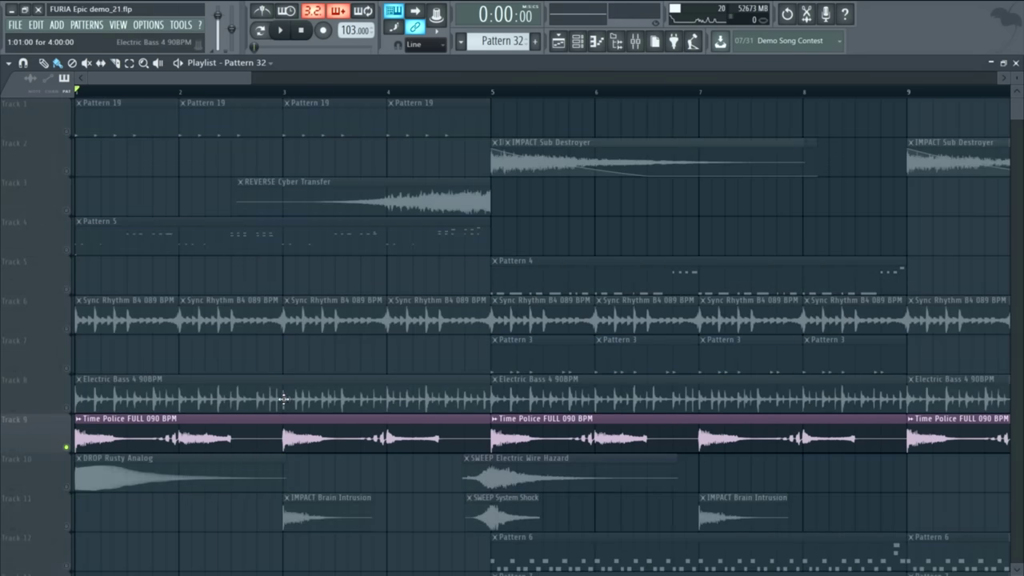
pyautogui.press('space')
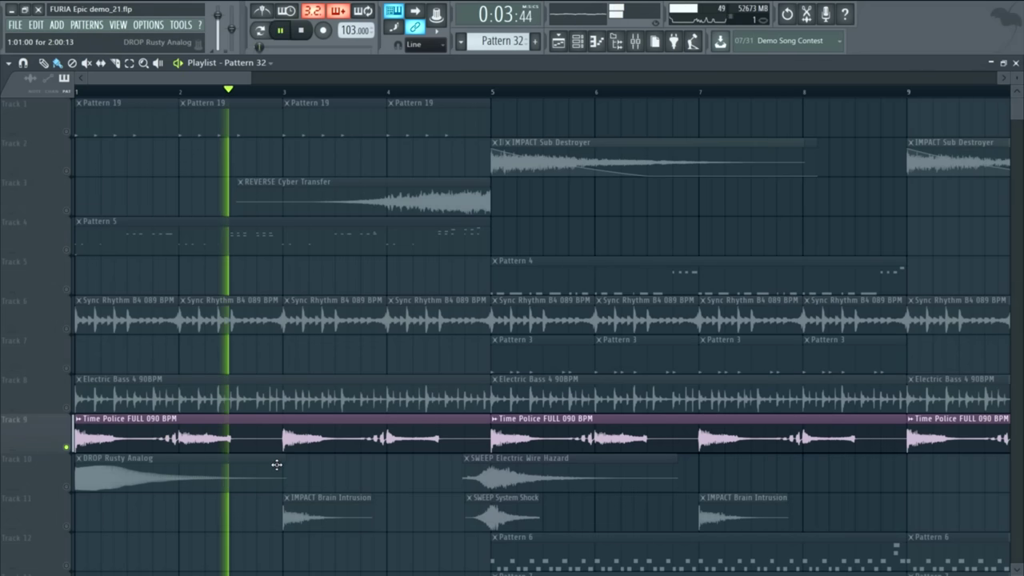
pyautogui.press('space')
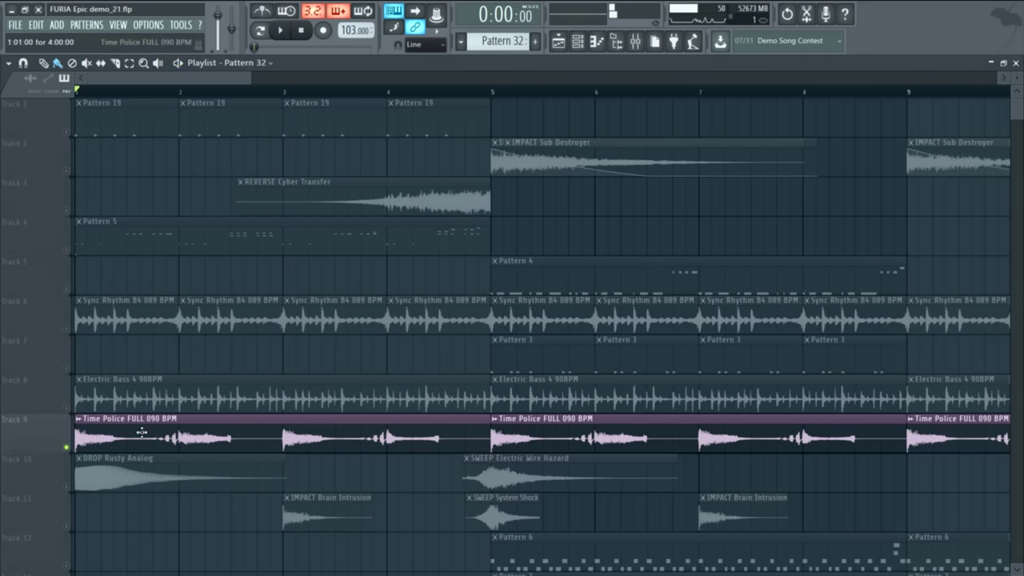
pyautogui.rightClick(66, 447)
pyautogui.scroll(-1, 615, 408)
pyautogui.scroll(1, 632, 404)
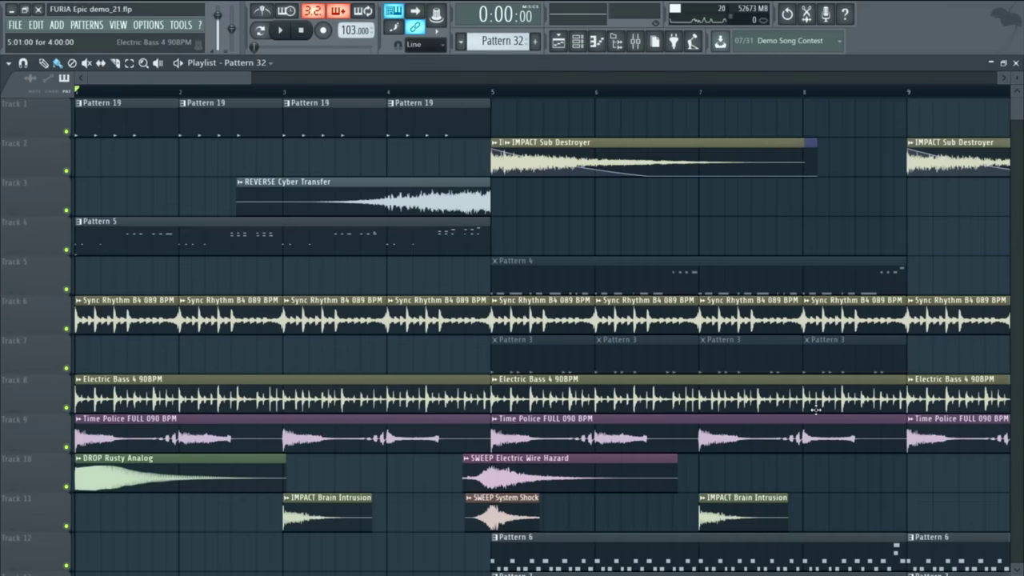
pyautogui.keyDown('ctrl'); pyautogui.scroll(-2, 786, 394); pyautogui.keyUp('ctrl')
pyautogui.scroll(-8, 786, 394)
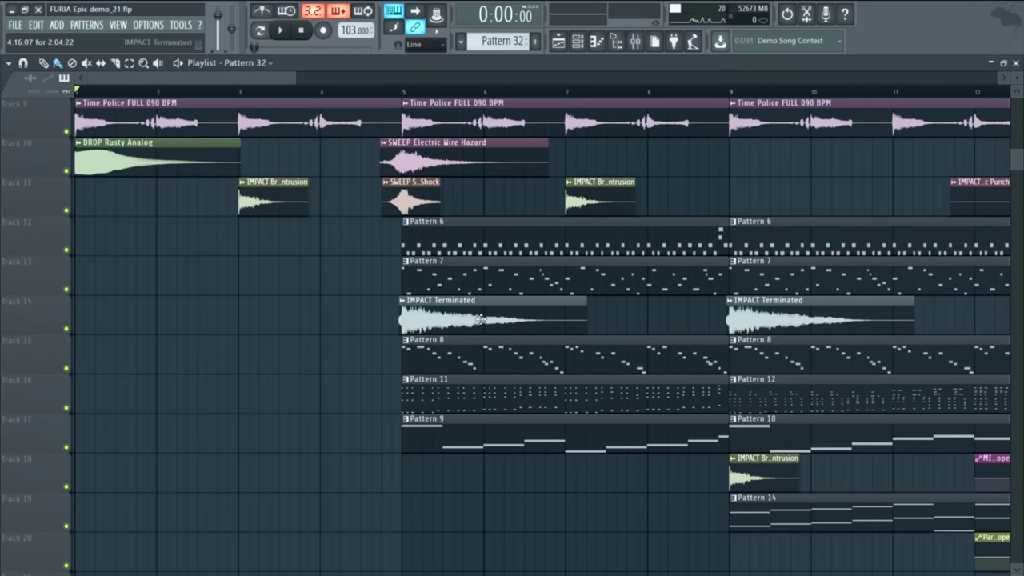
pyautogui.scroll(4, 245, 256)
pyautogui.scroll(3, 245, 256)
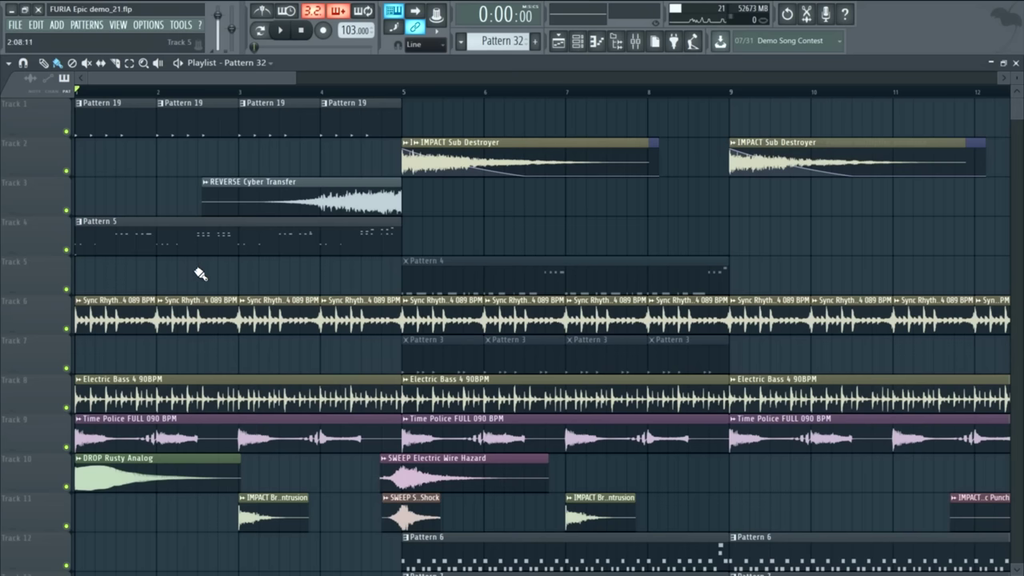
# - Play Pattern 5's notes in the piano roll, then bring up the Kontakt 5 16out Furia Staccato Strings window
pyautogui.doubleClick(166, 227)
pyautogui.scroll(-3, 320, 260)
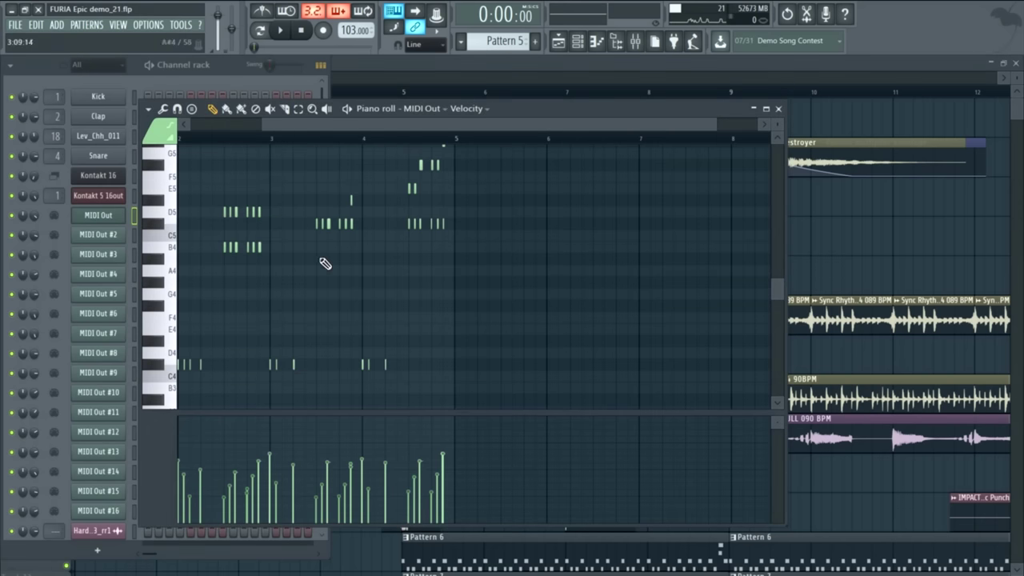
pyautogui.press('space')
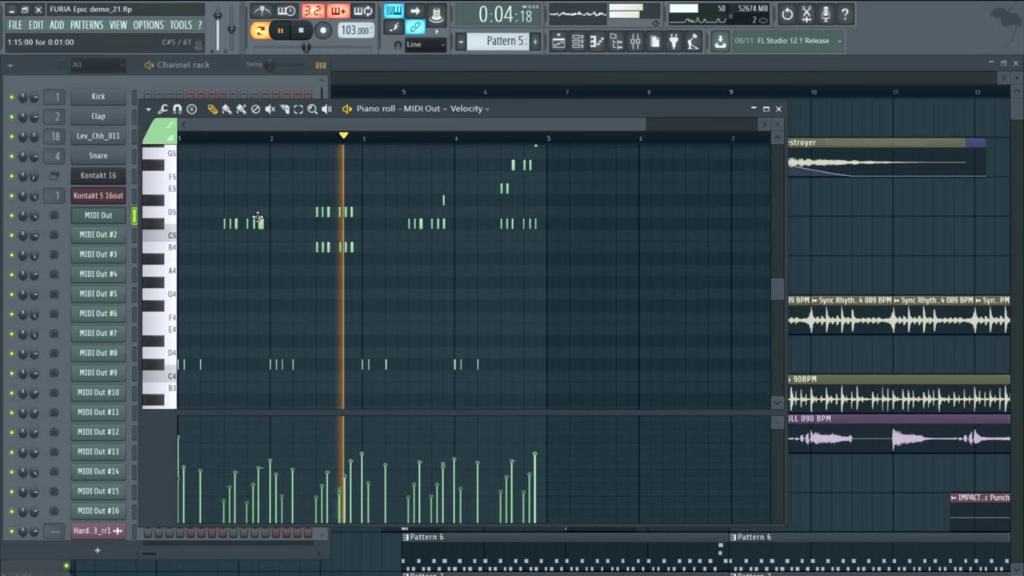
pyautogui.press('space')
pyautogui.click(95, 200)
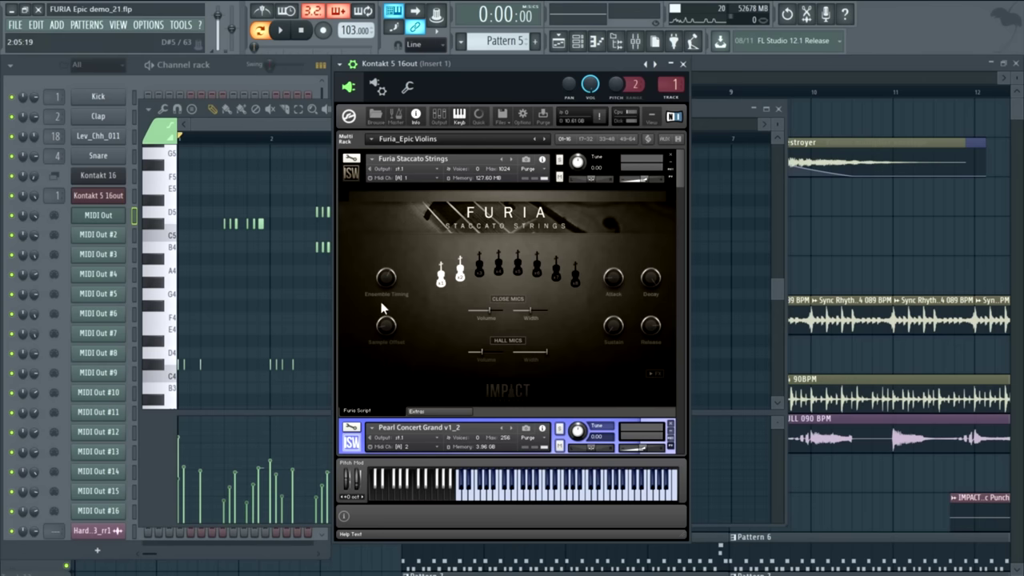
# - Audition the C5 note and raise the Staccato Strings sample offset, trying 24ms then 65ms
pyautogui.click(167, 240)
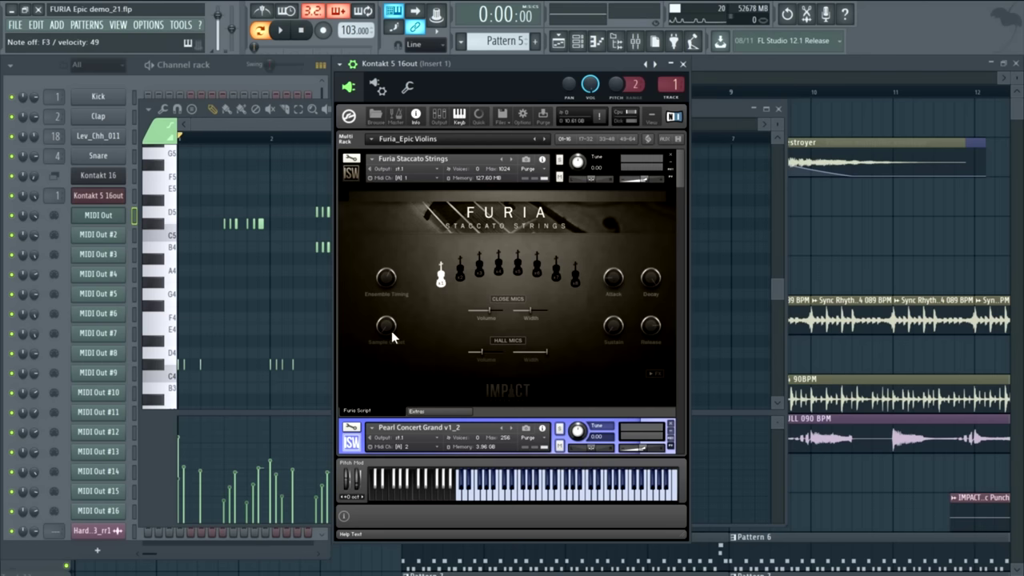
pyautogui.moveTo(386, 327)
pyautogui.moveTo(386, 324); pyautogui.dragTo(381, 308)
pyautogui.moveTo(390, 325)
pyautogui.moveTo(391, 325); pyautogui.dragTo(391, 312)
# - Lengthen the attack time to 16.6 and settle the sample offset at 55ms
pyautogui.click(615, 280)
pyautogui.moveTo(614, 281); pyautogui.dragTo(614, 279)
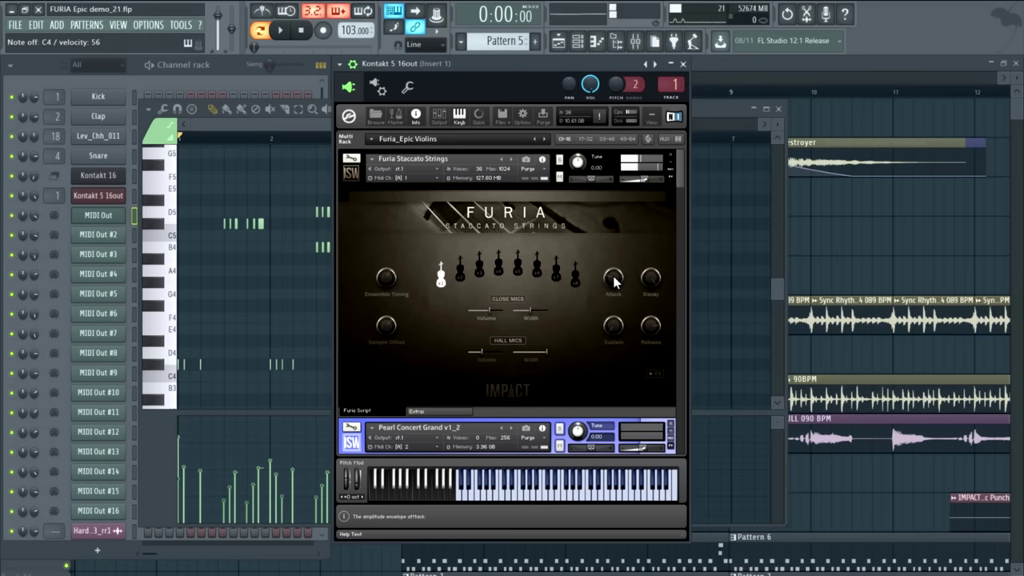
pyautogui.click(386, 326)
pyautogui.moveTo(386, 327); pyautogui.dragTo(383, 354)
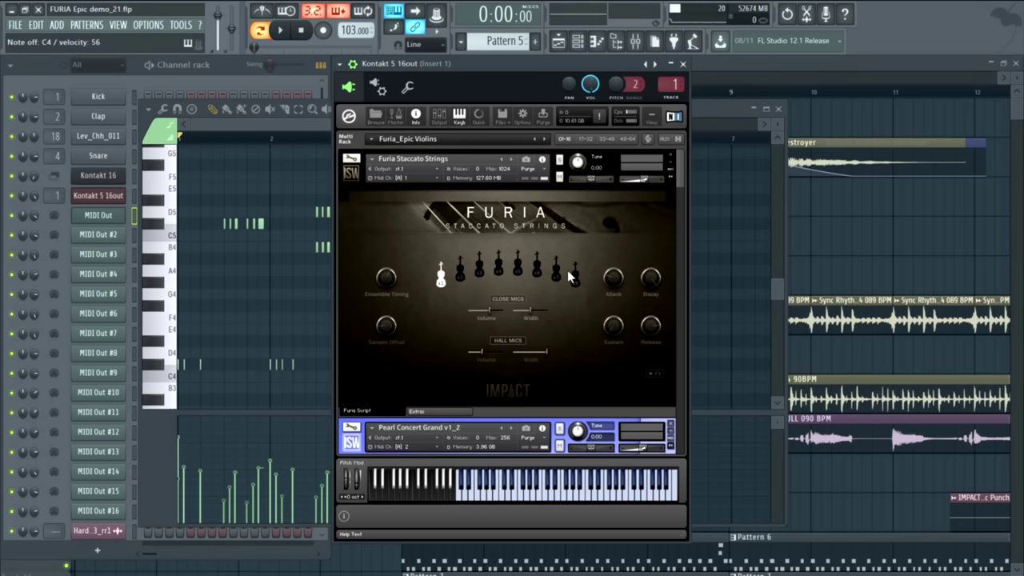
# - Close the piano roll, set Hall Mics volume -7.1 and width -37.5%, and choose four-voice ensemble
pyautogui.press('F7')
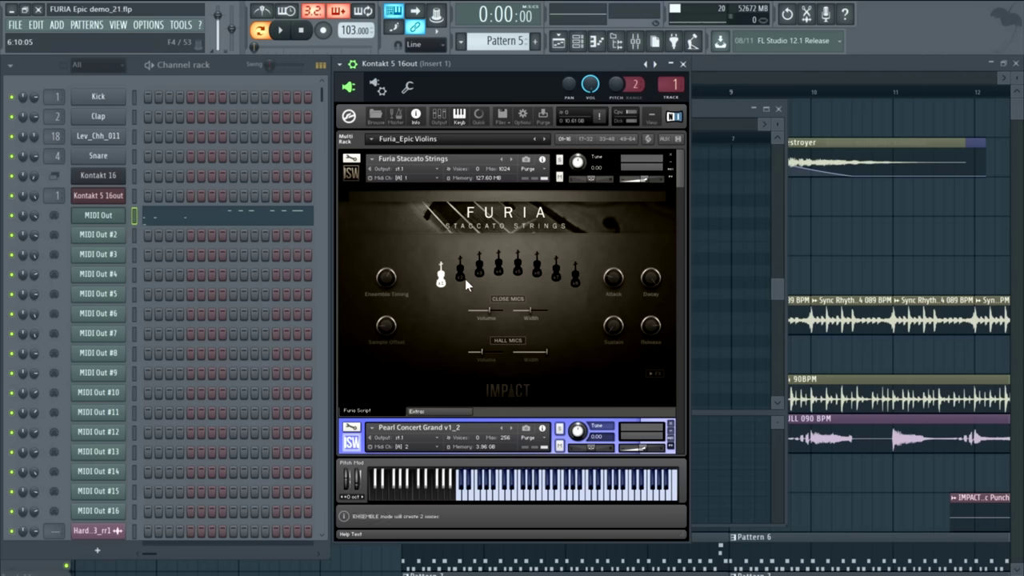
pyautogui.moveTo(484, 352); pyautogui.dragTo(464, 355)
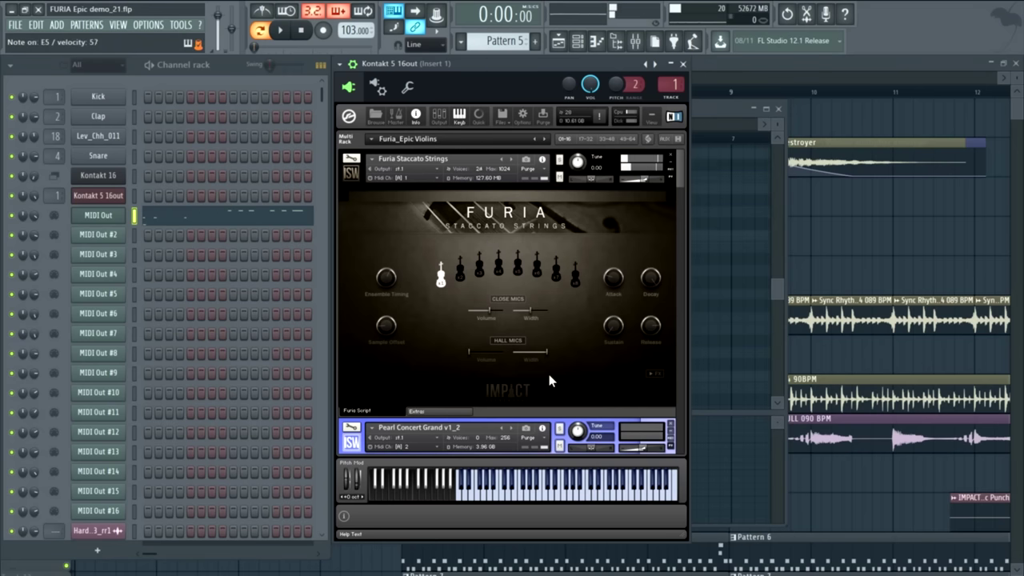
pyautogui.click(476, 353)
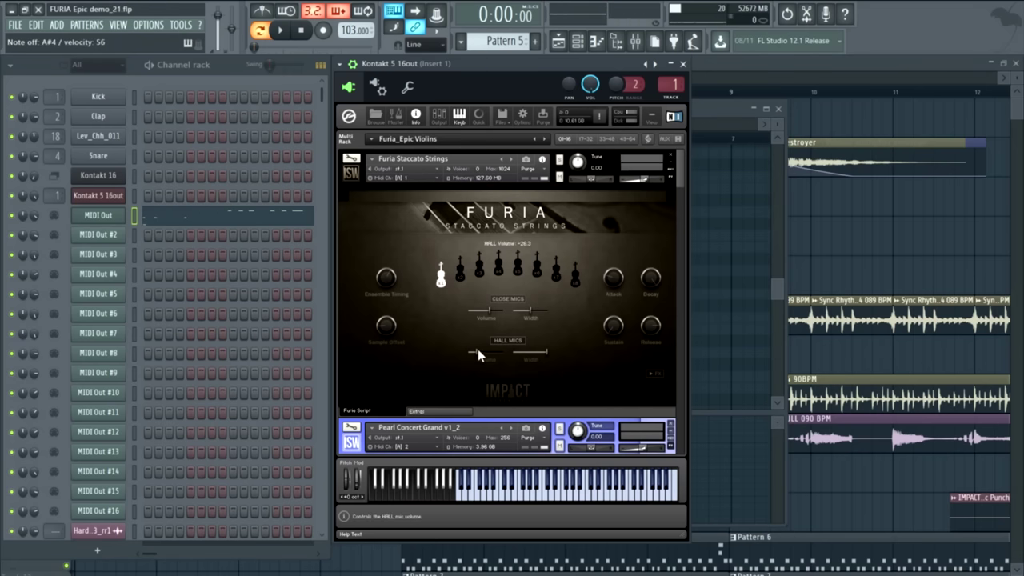
pyautogui.moveTo(479, 354); pyautogui.dragTo(480, 354)
pyautogui.moveTo(480, 355); pyautogui.dragTo(485, 357)
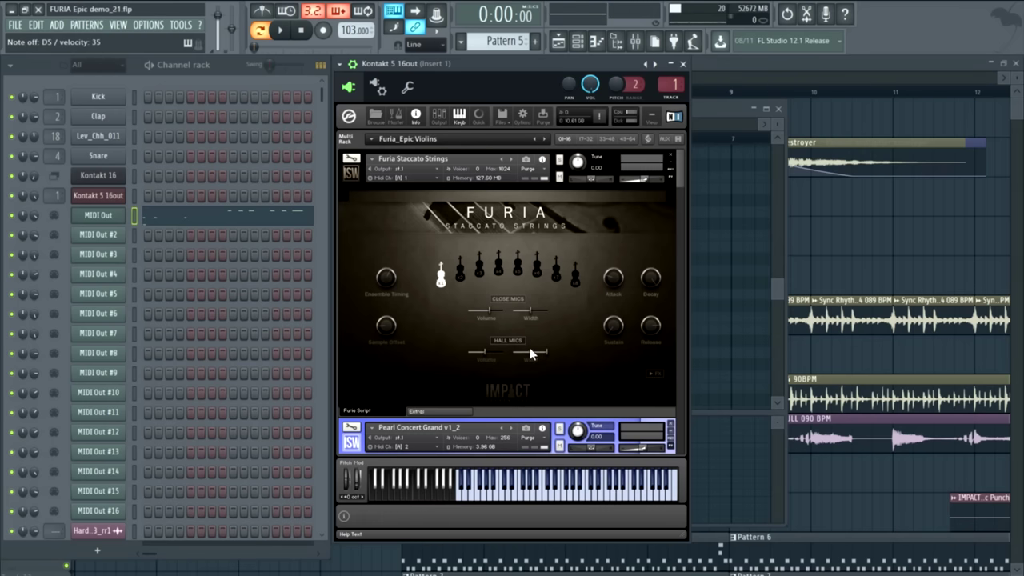
pyautogui.moveTo(530, 352)
pyautogui.mouseDown()
pyautogui.moveTo(542, 355)
pyautogui.moveTo(526, 360)
pyautogui.mouseUp()
pyautogui.click(498, 268)
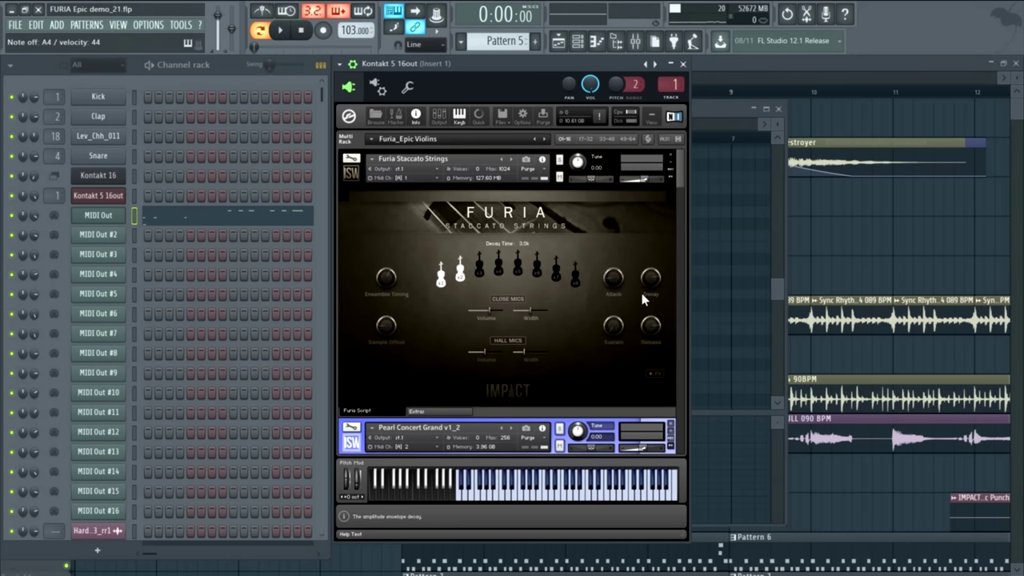
# - Shorten Furia's decay time to 356.4 and adjust the release knob
pyautogui.moveTo(643, 293); pyautogui.dragTo(642, 305)
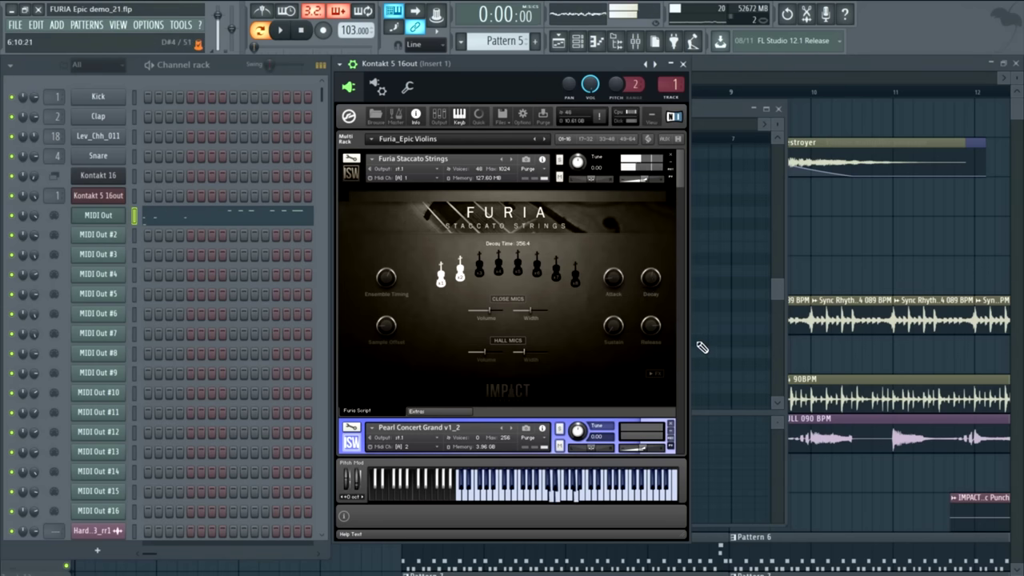
pyautogui.moveTo(651, 323); pyautogui.dragTo(648, 338)
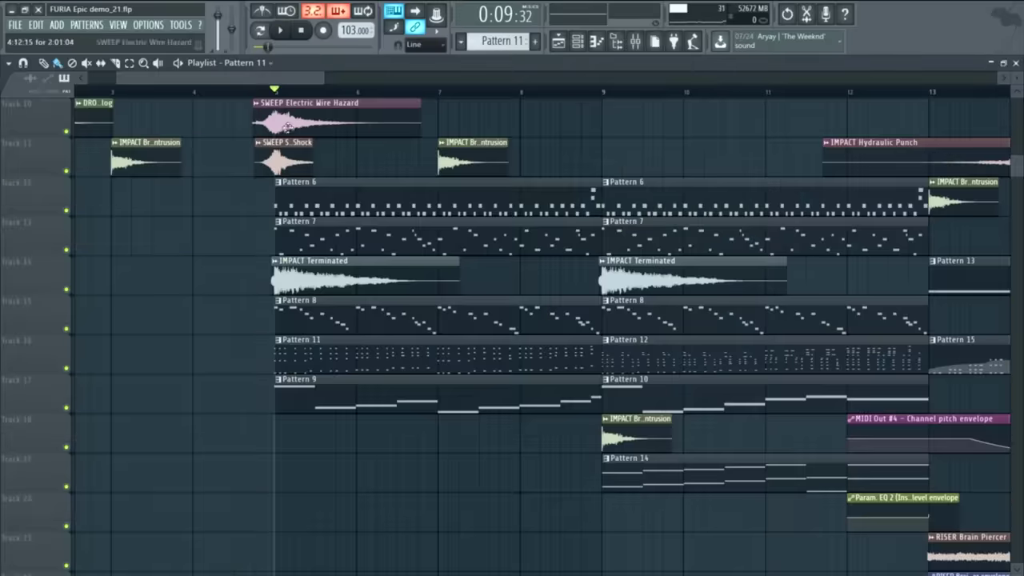
# - Play the arrangement from bar 5, then preview Pattern 6's notes and return to the playlist
pyautogui.scroll(3, 459, 244)
pyautogui.scroll(-2, 458, 245)
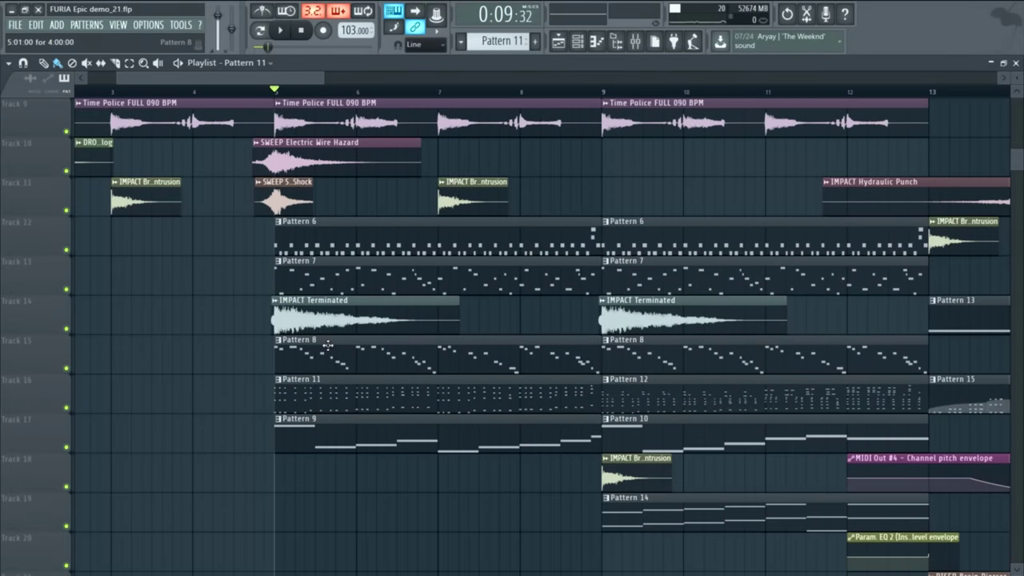
pyautogui.press('space')
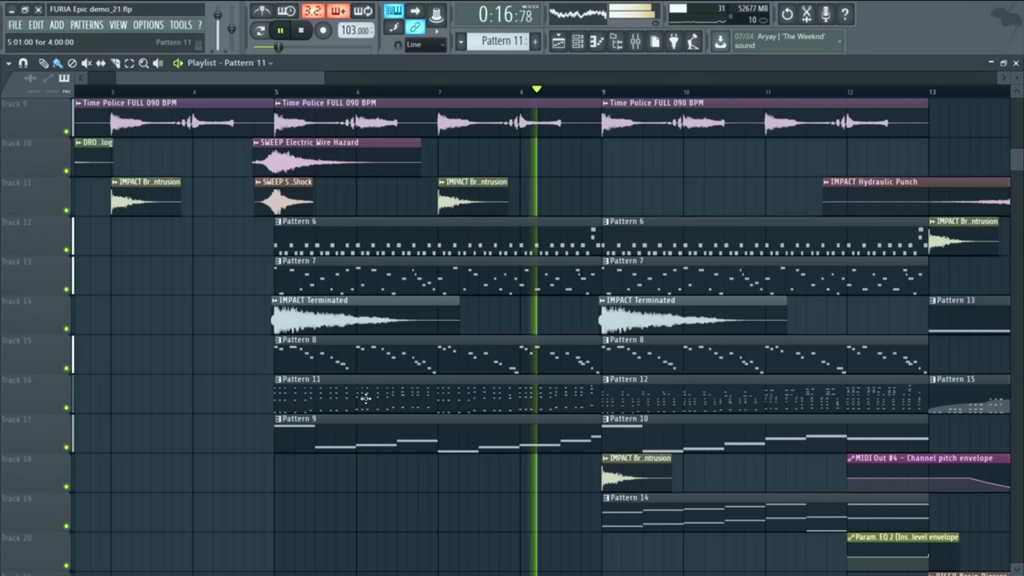
pyautogui.press('space')
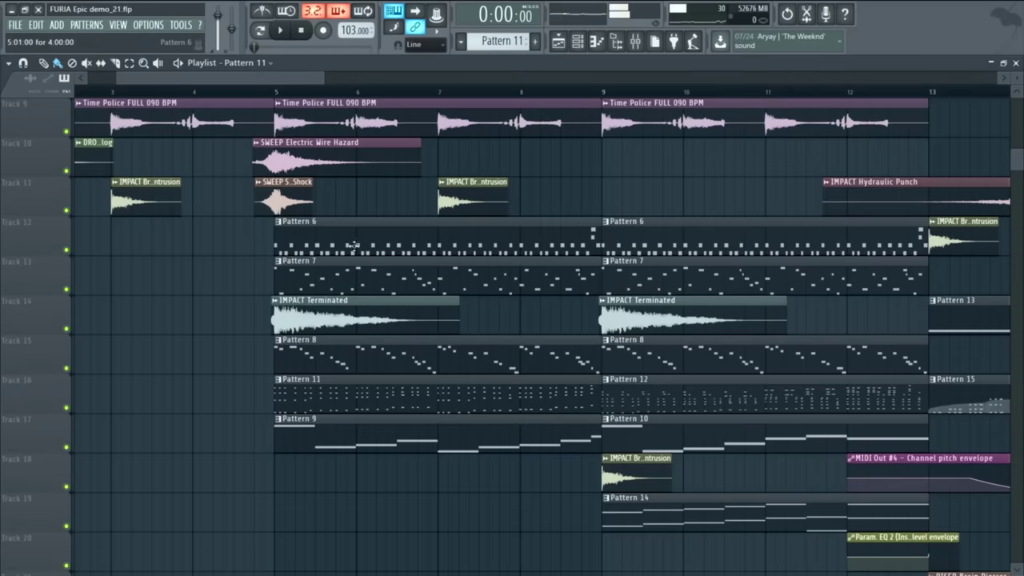
pyautogui.doubleClick(353, 235)
pyautogui.press('space')
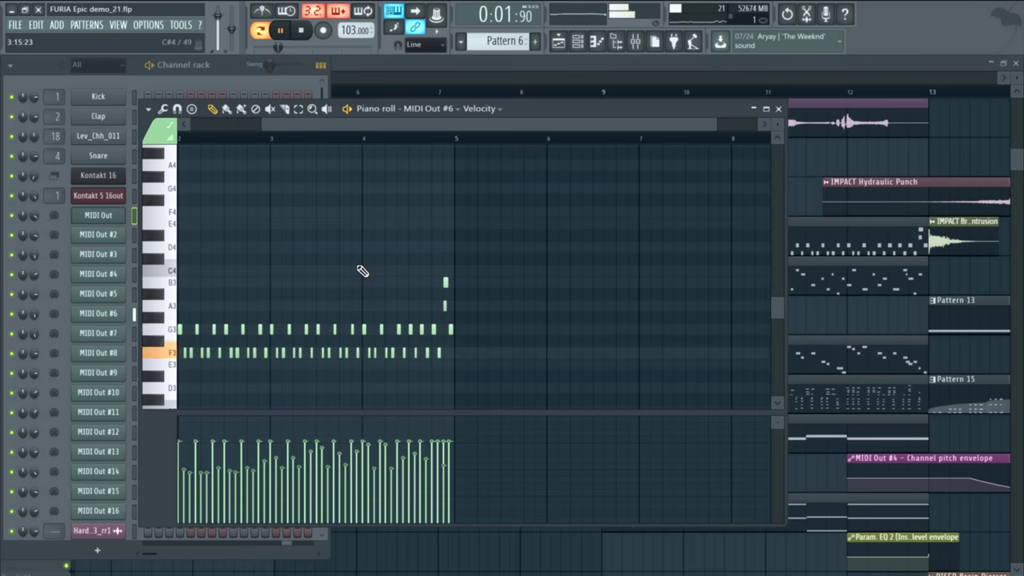
pyautogui.press('space')
pyautogui.moveTo(490, 122); pyautogui.dragTo(306, 131)
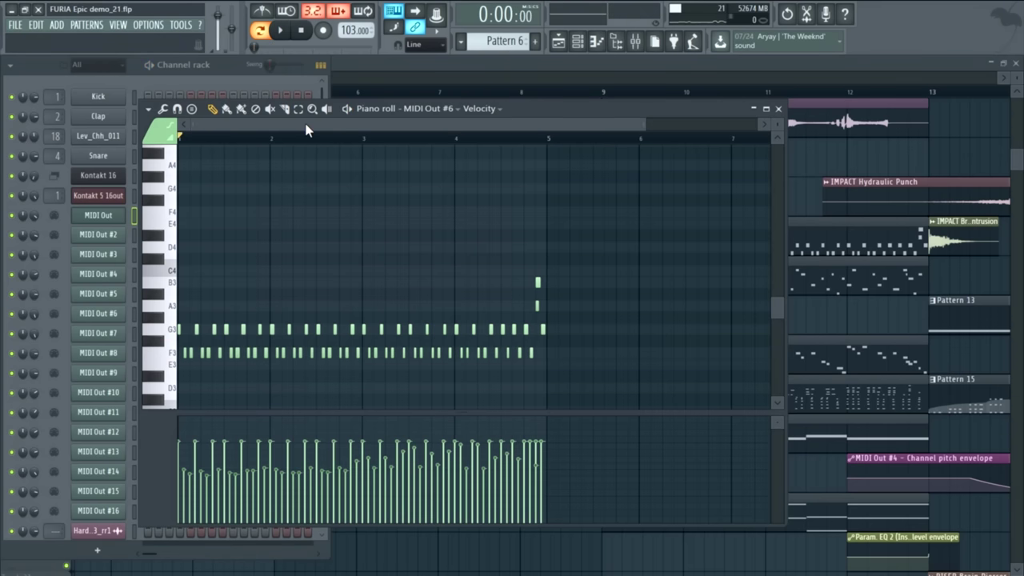
pyautogui.scroll(-3, 355, 294)
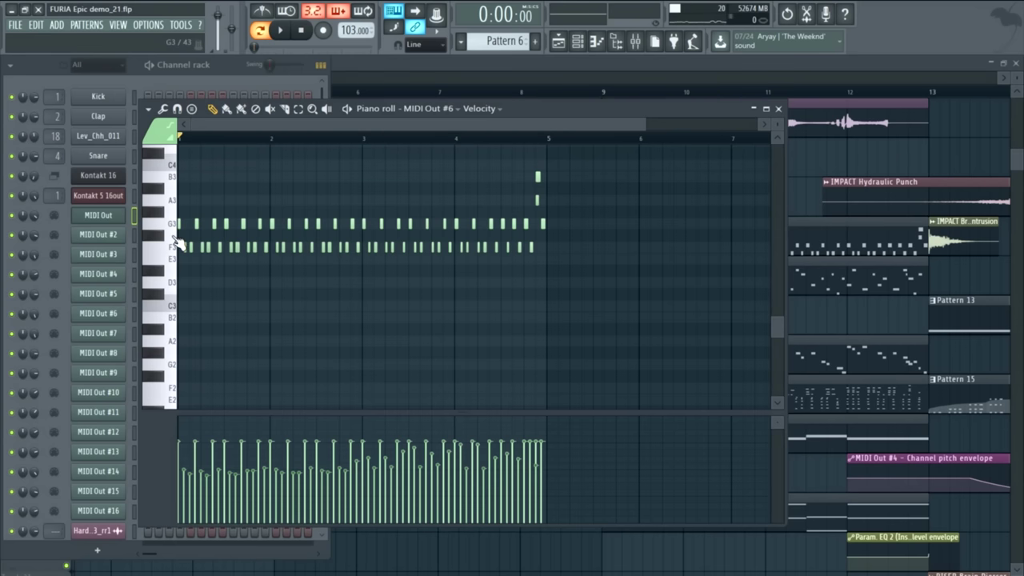
pyautogui.click(240, 92)
pyautogui.press('F5')
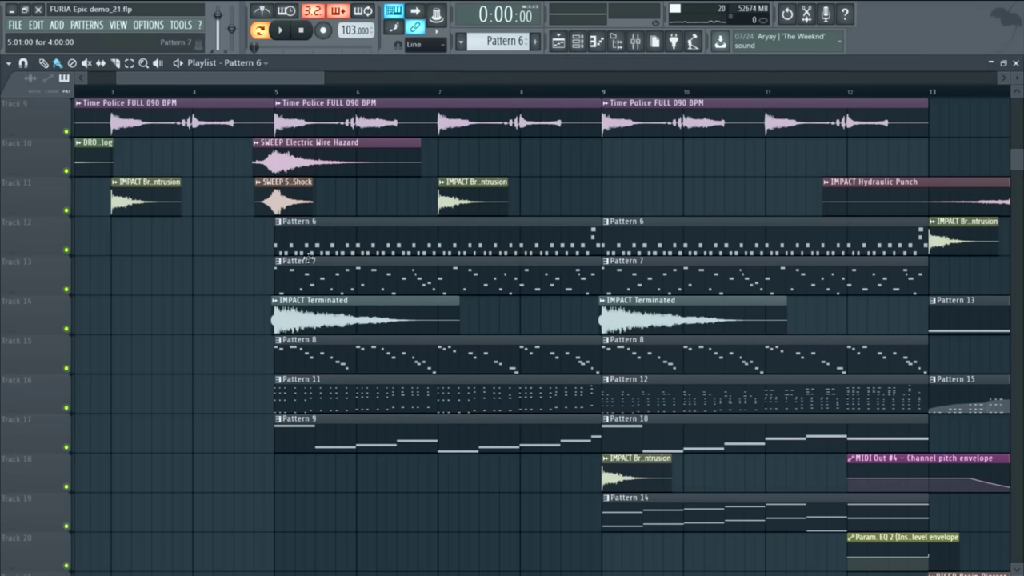
# - Preview Pattern 7's and then Pattern 8's notes, stopping playback after each
pyautogui.doubleClick(310, 279)
pyautogui.press('space')
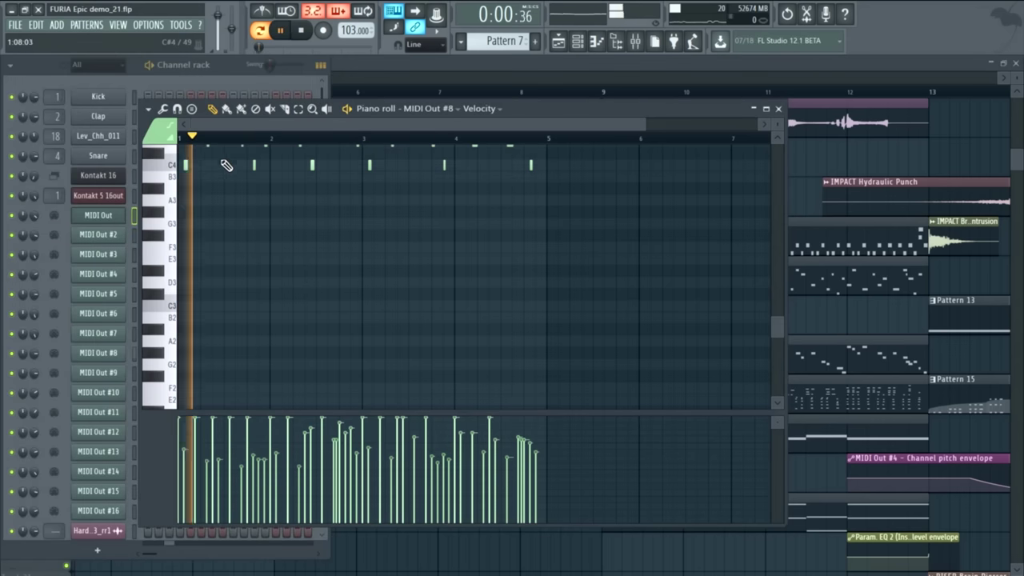
pyautogui.scroll(3, 320, 279)
pyautogui.press('space')
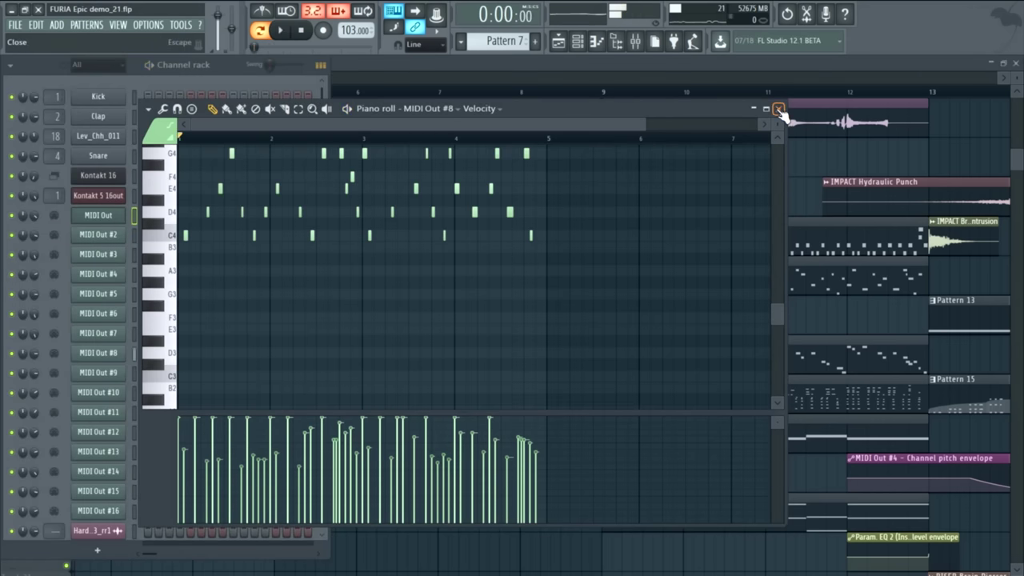
pyautogui.click(777, 109)
pyautogui.doubleClick(394, 359)
pyautogui.press('space')
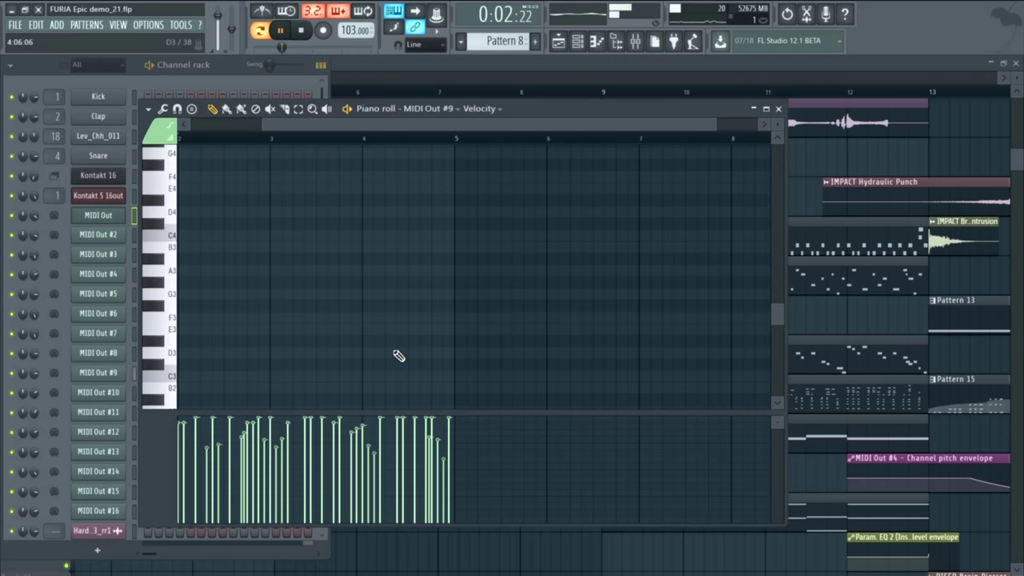
pyautogui.scroll(5, 397, 356)
pyautogui.scroll(3, 396, 354)
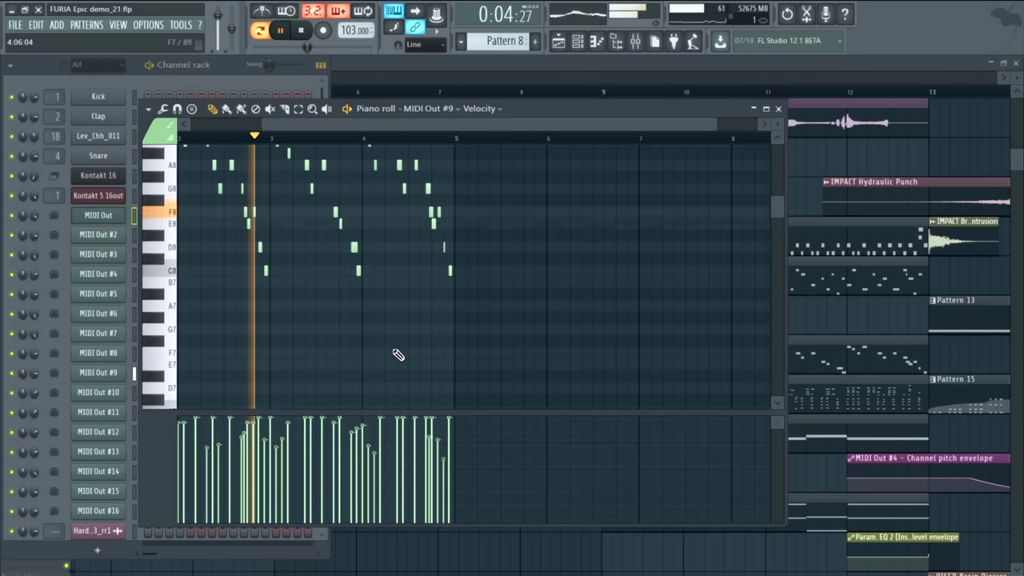
pyautogui.press('space')
pyautogui.scroll(1, 560, 232)
# - Close Pattern 8's note editor and open Pattern 9's notes from the playlist
pyautogui.click(780, 110)
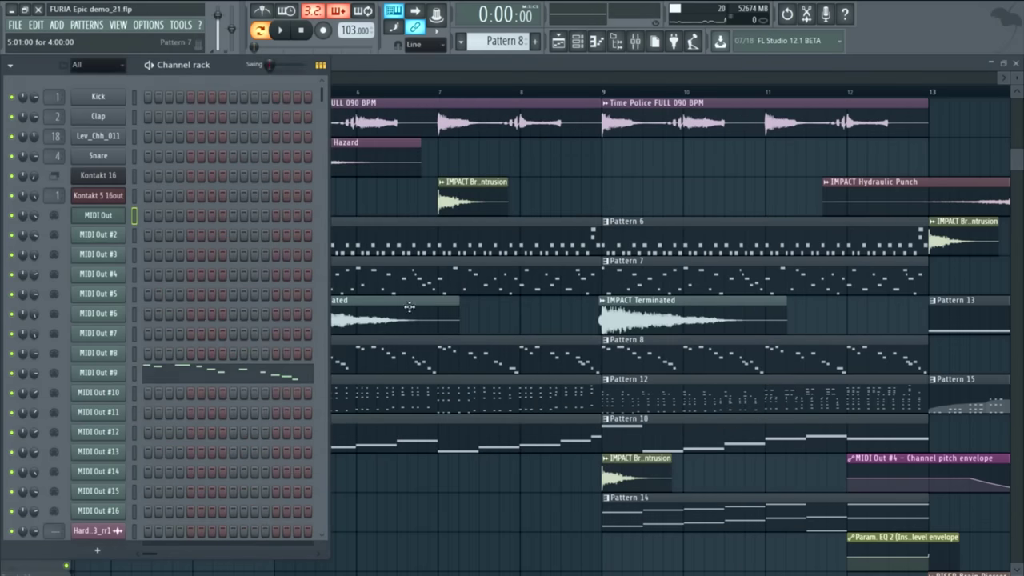
pyautogui.press('F6')
pyautogui.click(337, 422)
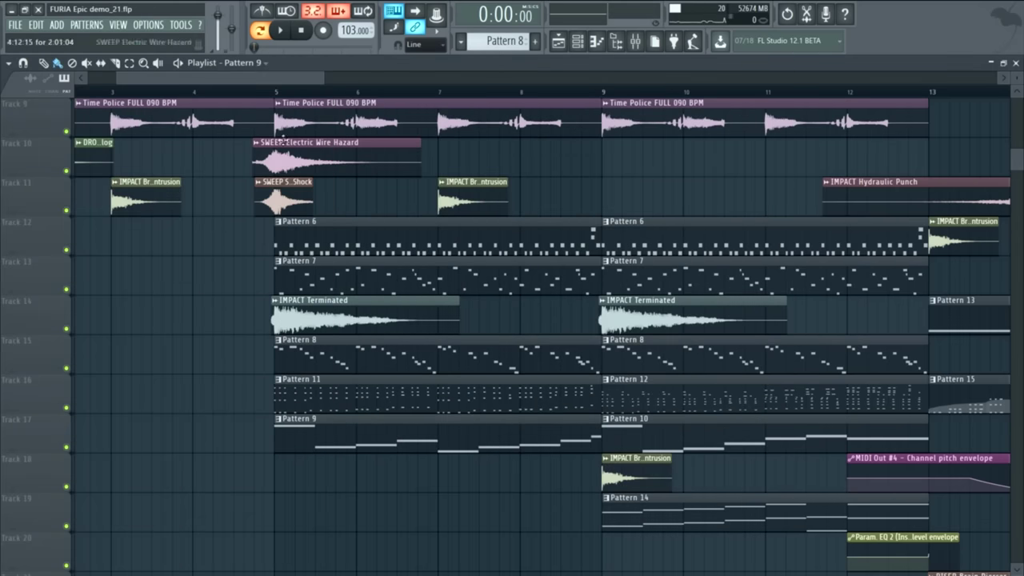
pyautogui.doubleClick(344, 417)
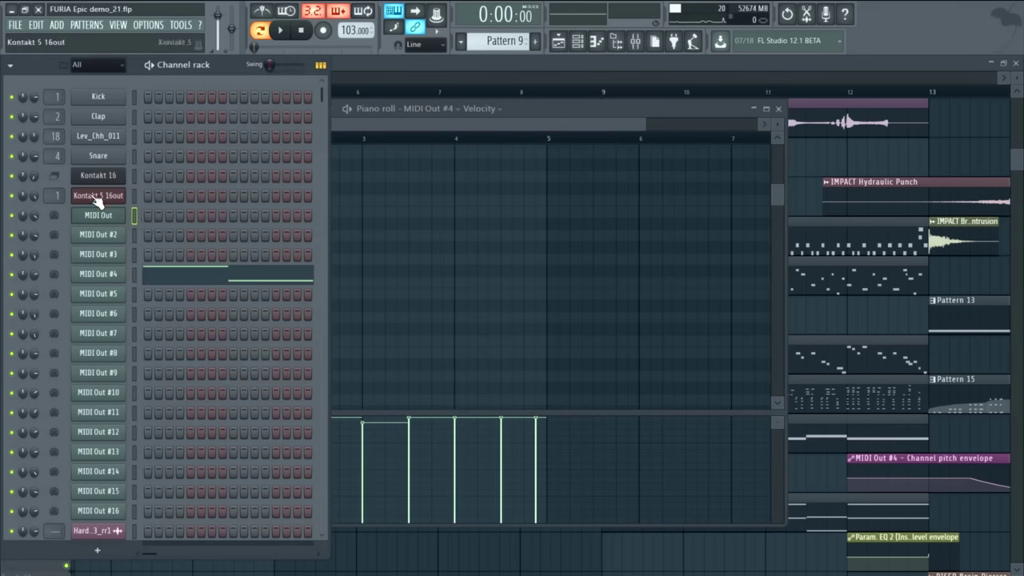
# - Audition the Bass Juggernaut patch in the Kontakt 5 16out instrument window
pyautogui.click(96, 196)
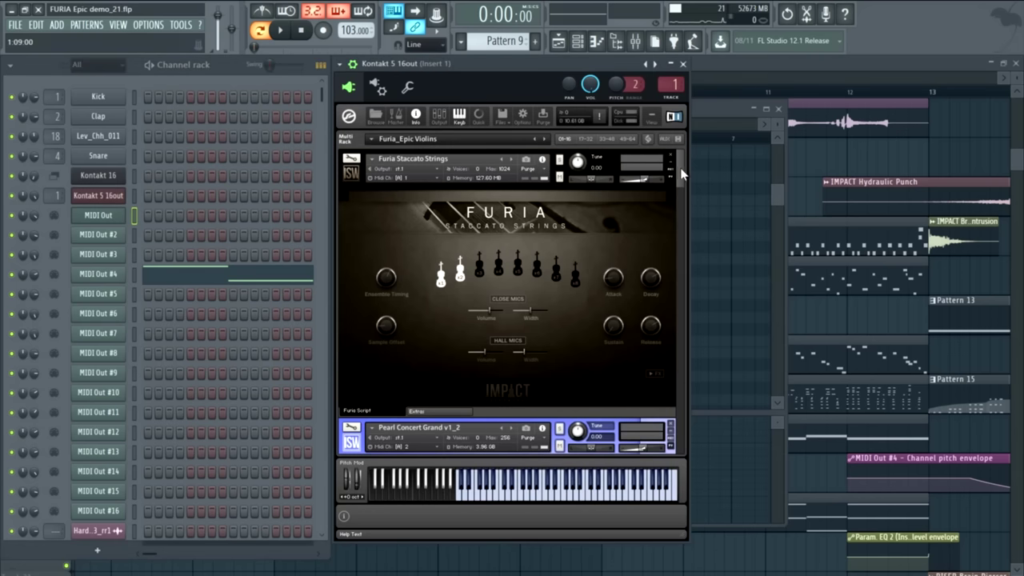
pyautogui.scroll(-3, 680, 188)
pyautogui.scroll(-5, 680, 188)
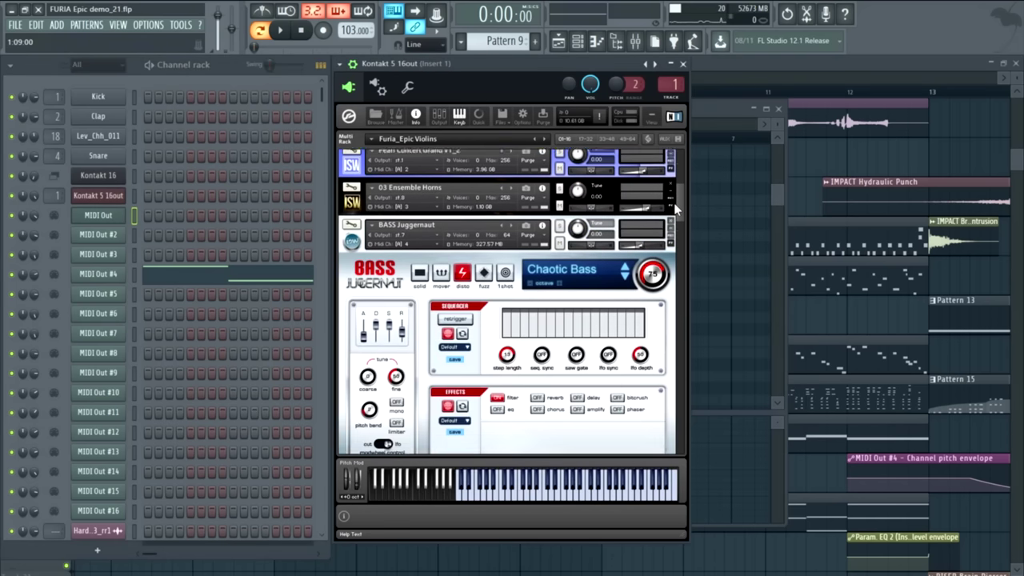
pyautogui.press('space')
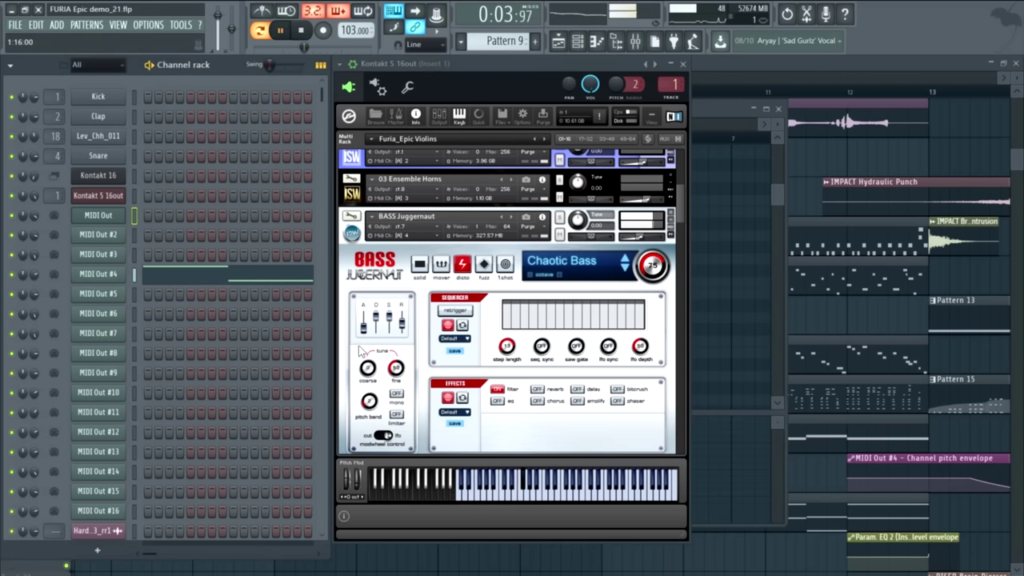
pyautogui.press('space')
pyautogui.click(320, 65)
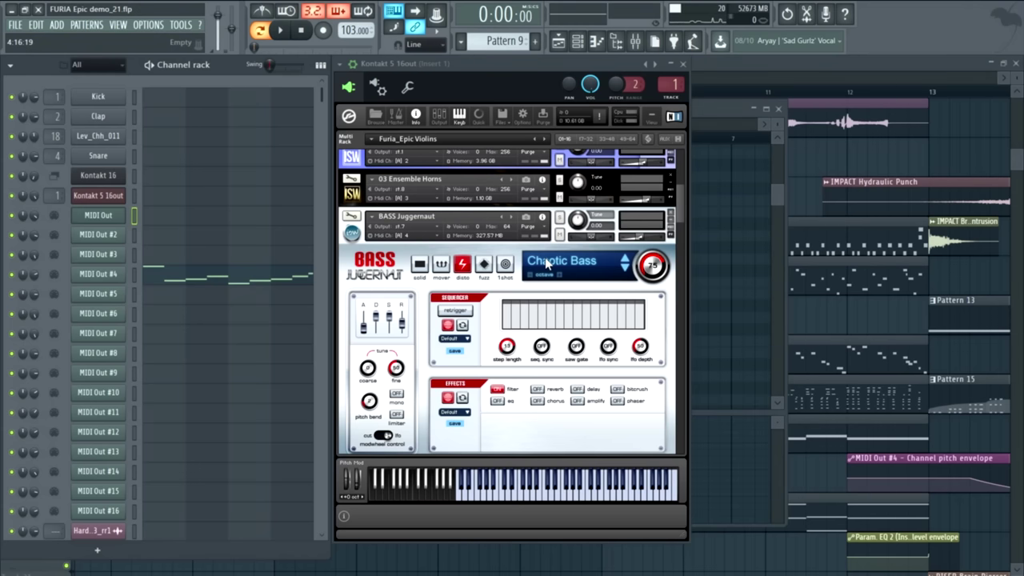
# - Return to the full playlist and play the arrangement in song mode
pyautogui.press('F5')
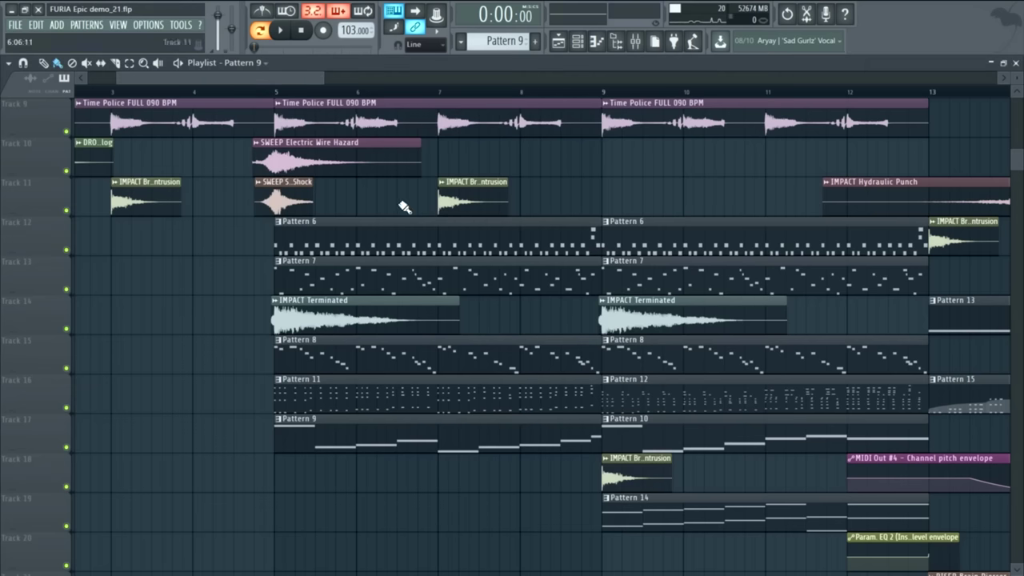
pyautogui.press('l')
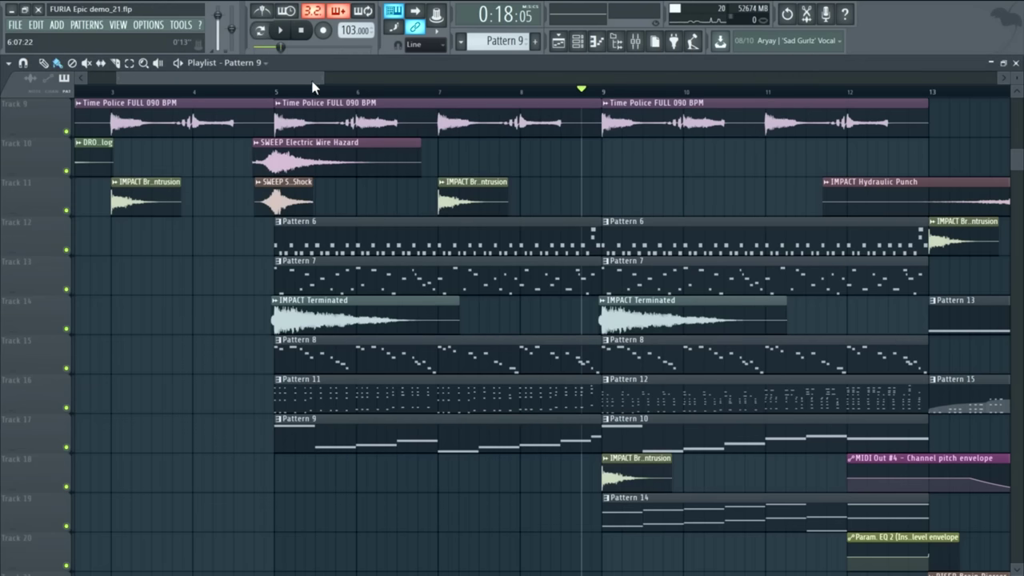
pyautogui.hscroll(3, 441, 88)
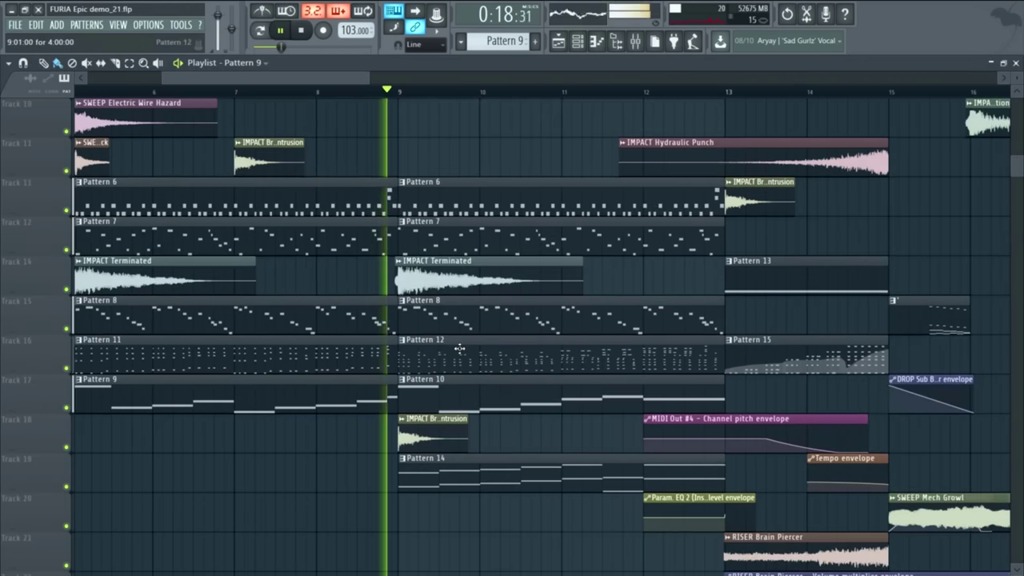
# - Open Pattern 12's MIDI Out #10 notes, stop the song and switch to pattern mode
pyautogui.doubleClick(459, 347)
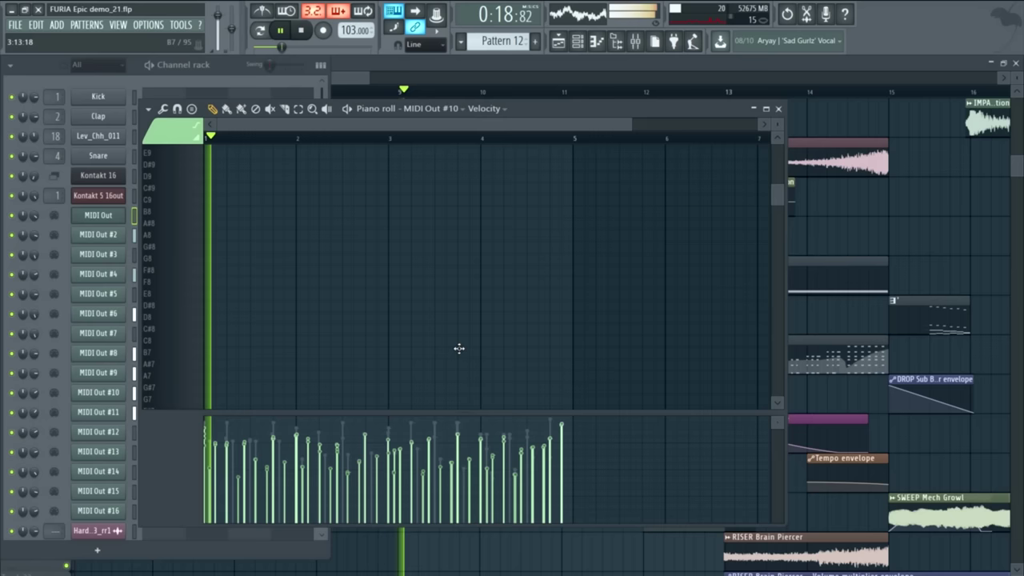
pyautogui.scroll(-3, 242, 274)
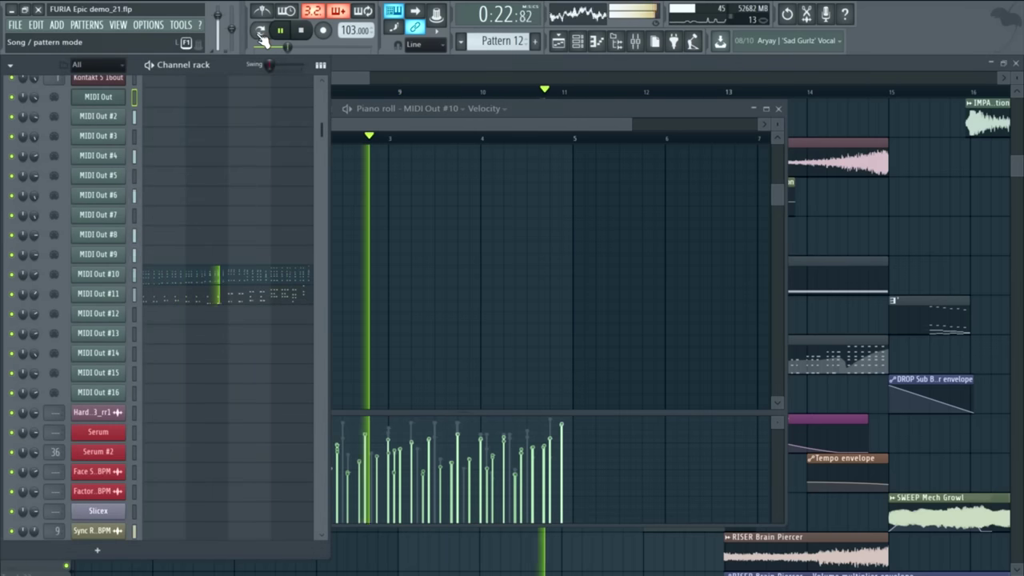
pyautogui.press('space')
pyautogui.press('l')
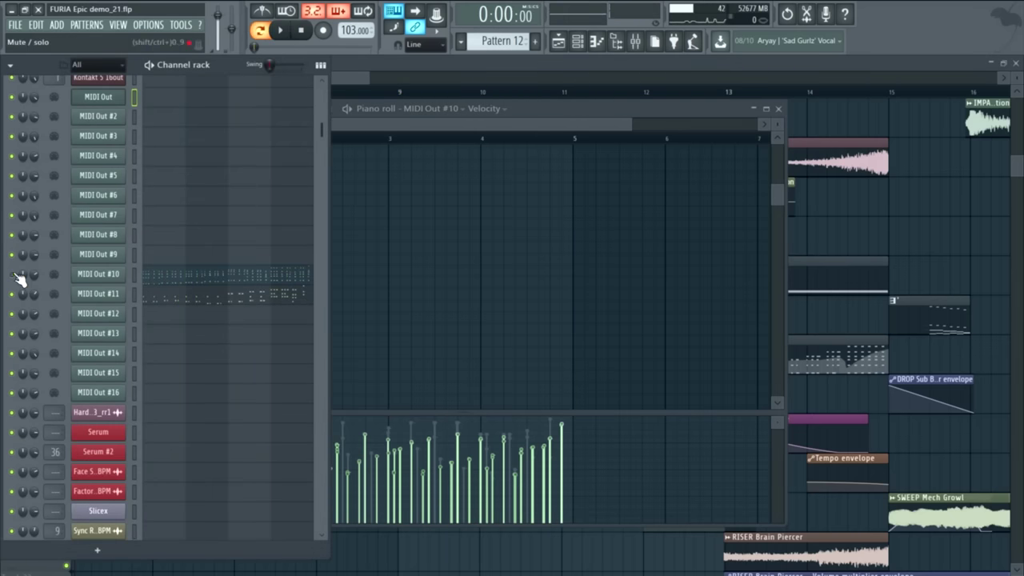
# - Play the MIDI Out #11 pattern while MIDI Out #10 is muted, then unmute #10
pyautogui.click(12, 274)
pyautogui.rightClick(127, 297)
pyautogui.click(153, 293)
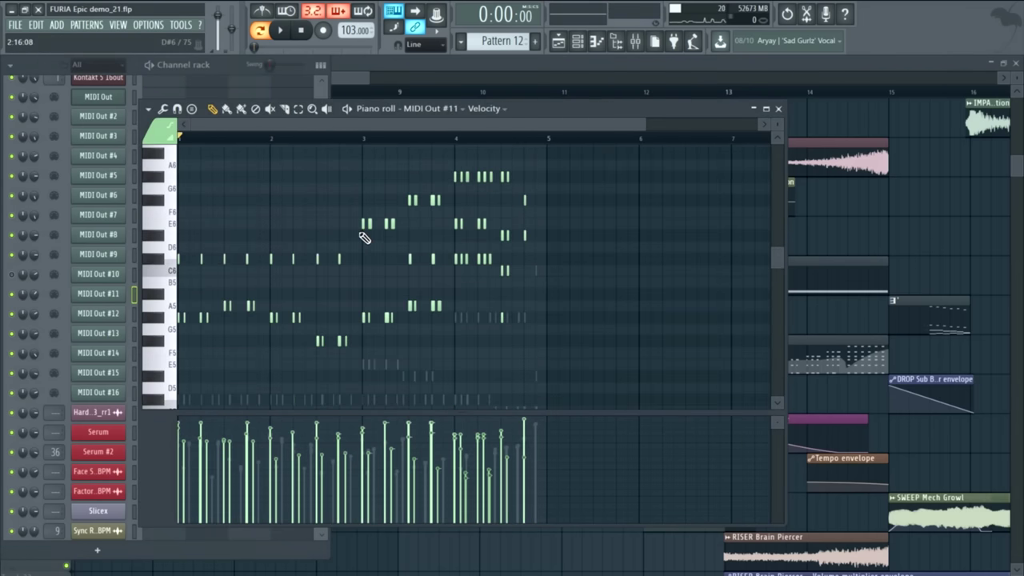
pyautogui.press('space')
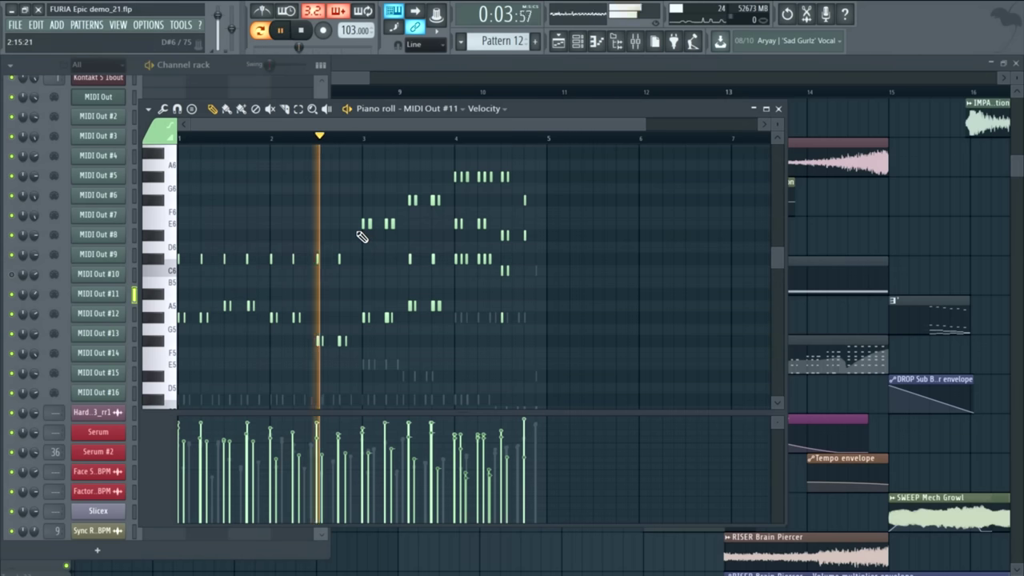
pyautogui.click(779, 108)
pyautogui.press('space')
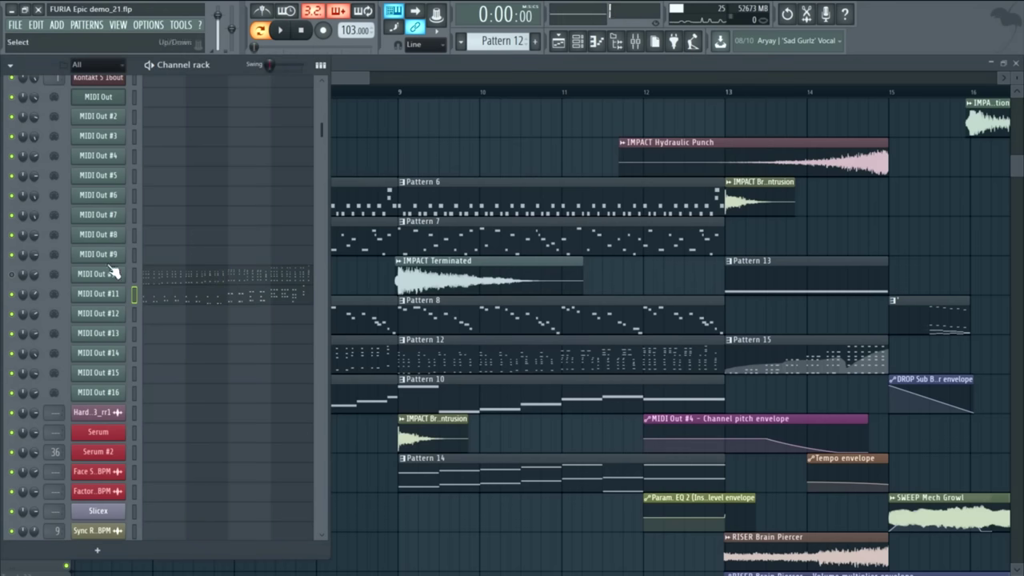
pyautogui.click(11, 274)
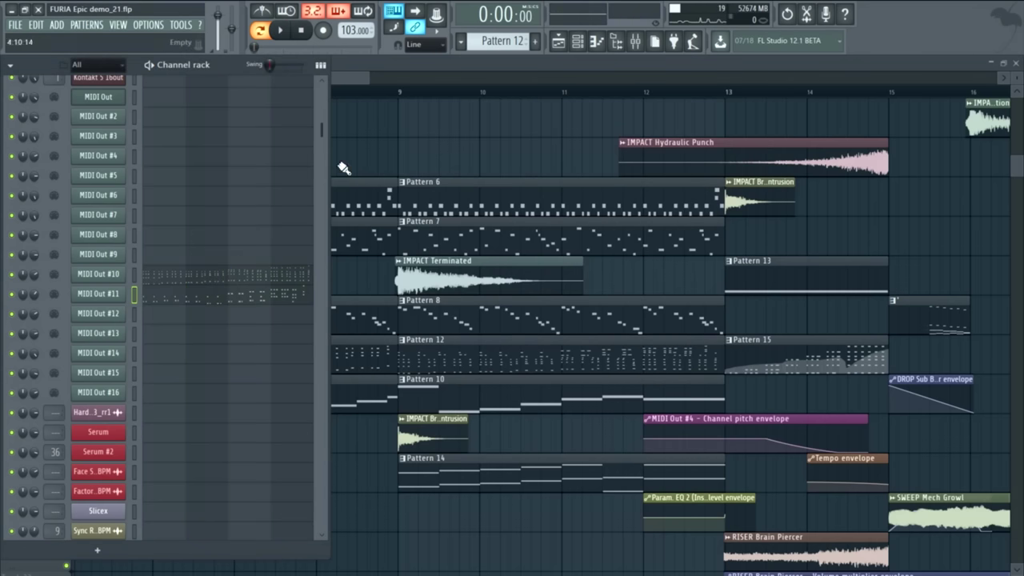
# - Preview Pattern 14's MIDI Out #2 notes, then return to song mode and the playlist
pyautogui.doubleClick(436, 462)
pyautogui.scroll(3, 206, 216)
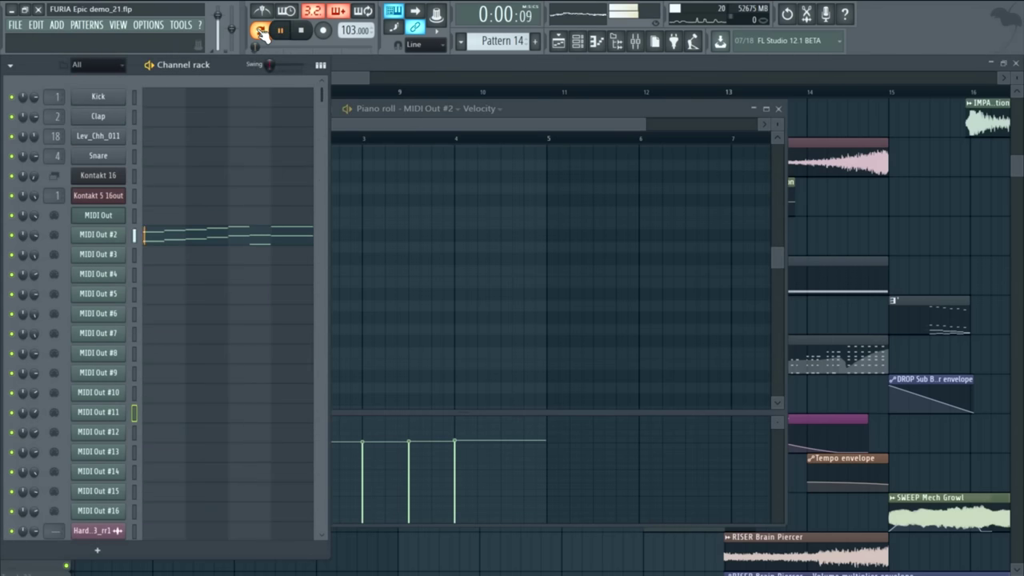
pyautogui.press('space')
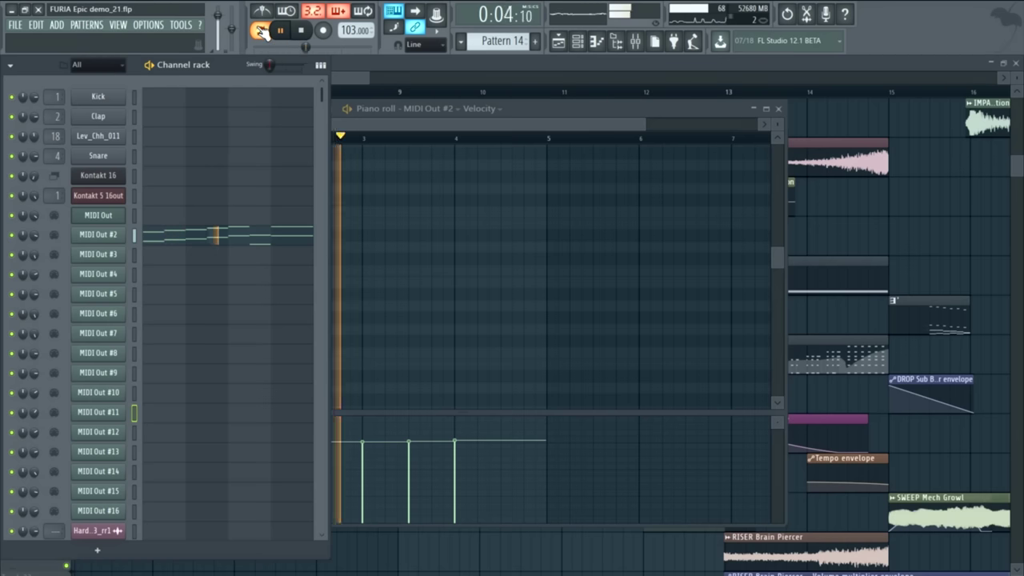
pyautogui.click(260, 32)
pyautogui.press('F5')
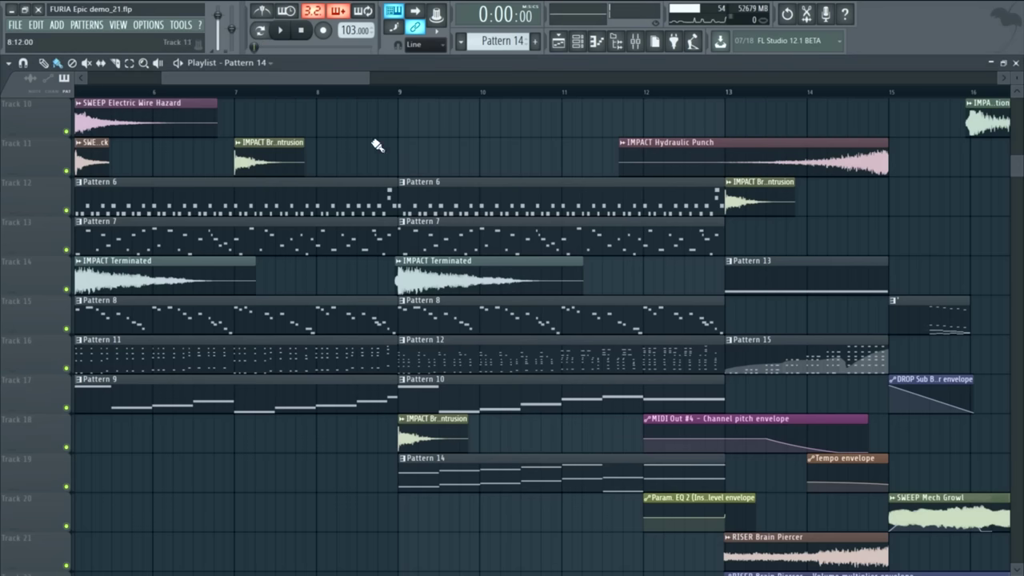
# - Play the song from bar 9, then set the song position to bar 13
pyautogui.click(400, 92)
pyautogui.moveTo(350, 79); pyautogui.dragTo(367, 72)
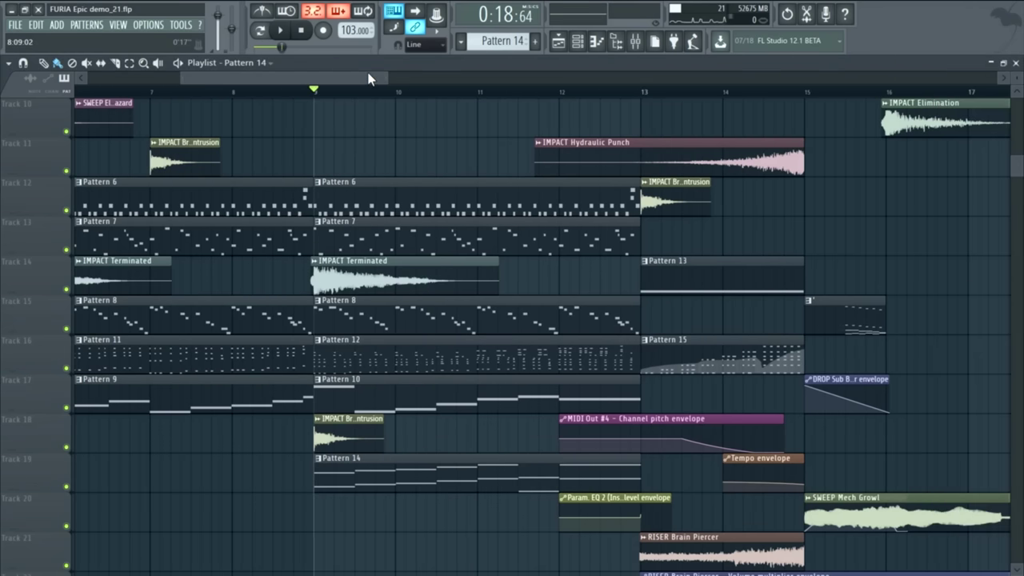
pyautogui.press('space')
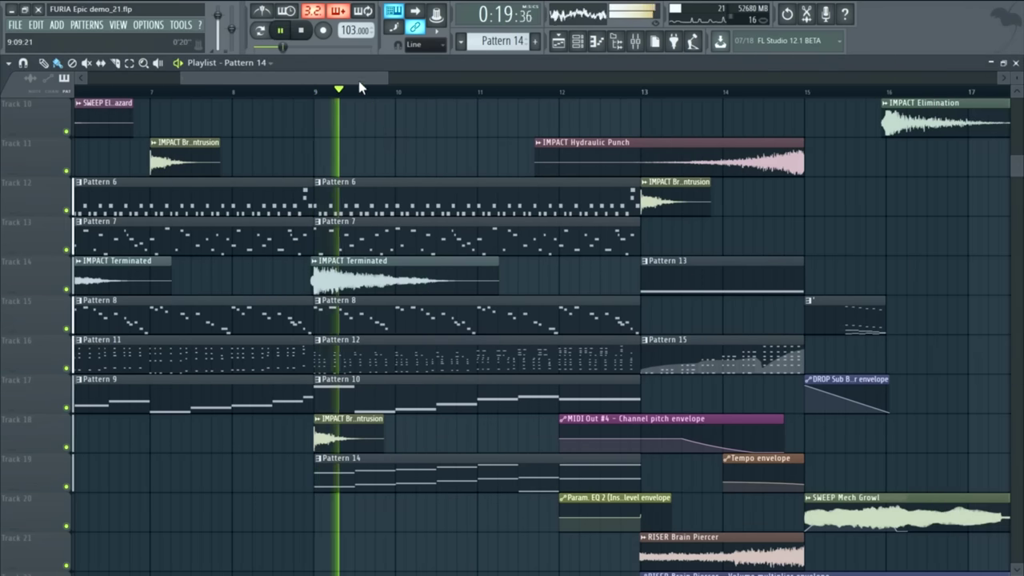
pyautogui.moveTo(359, 80); pyautogui.dragTo(425, 72)
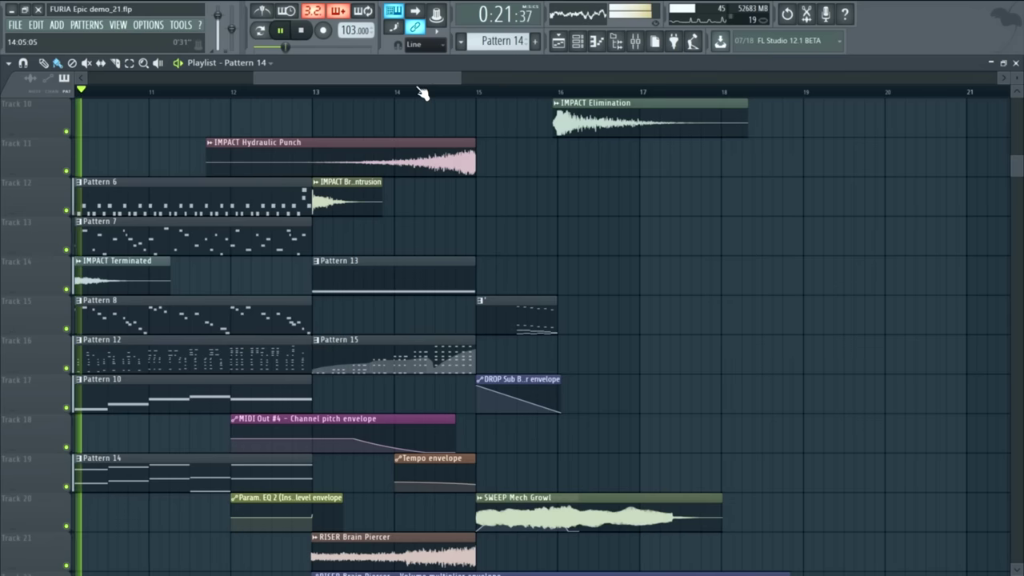
pyautogui.press('space')
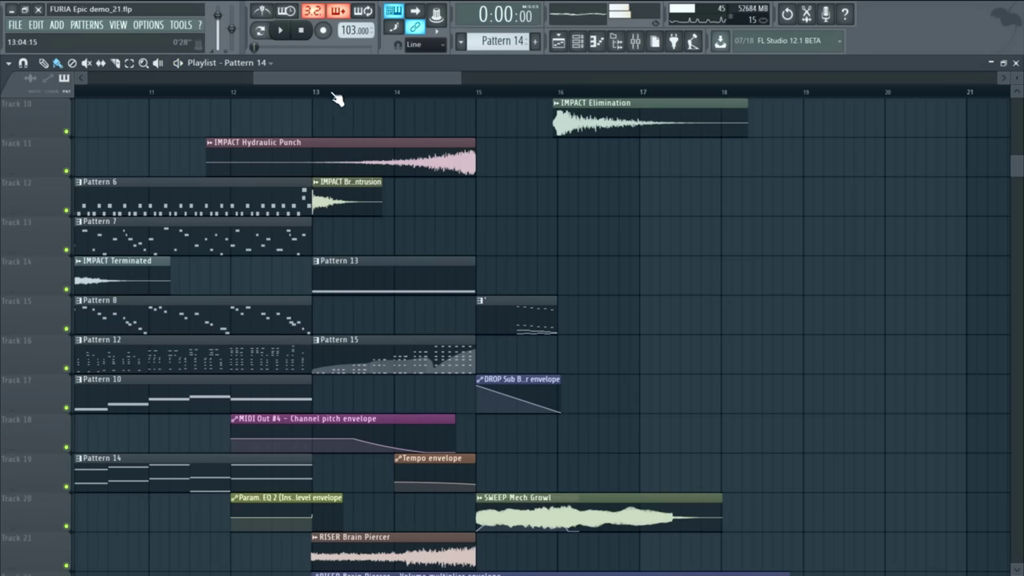
pyautogui.click(338, 93)
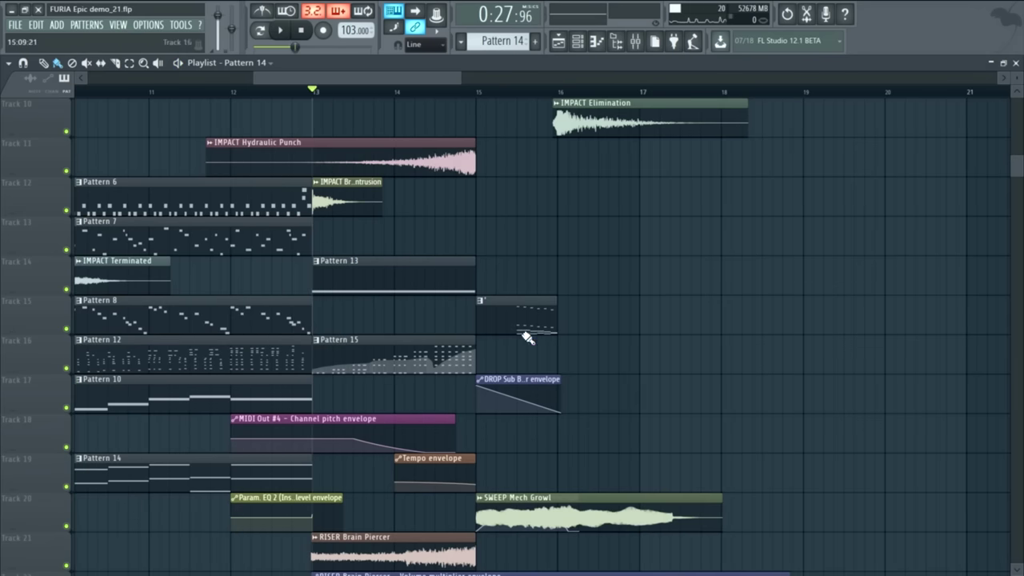
# - Preview Pattern 15's MIDI Out #12 chord pattern on its own in the piano roll
pyautogui.doubleClick(376, 354)
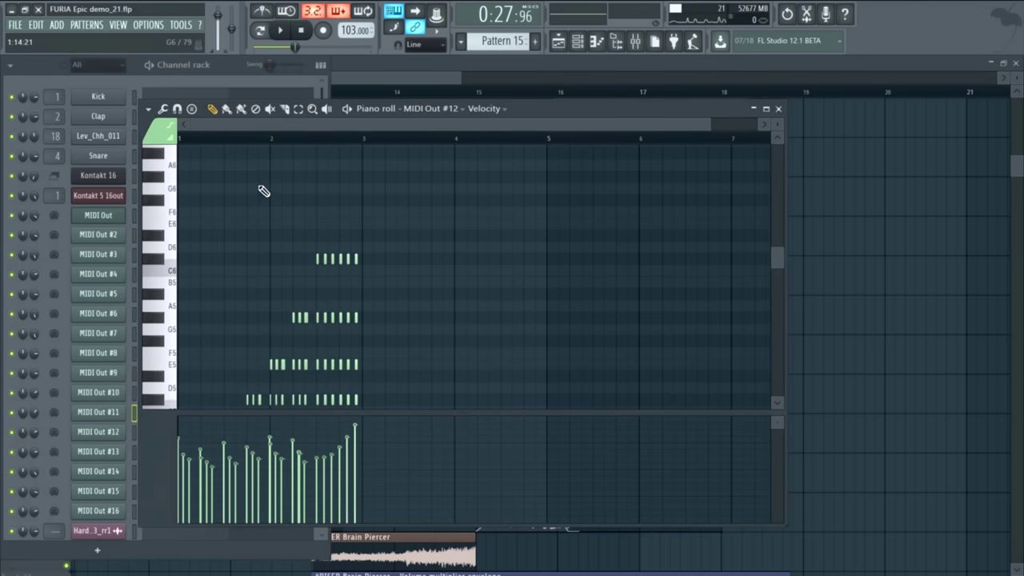
pyautogui.scroll(-6, 213, 244)
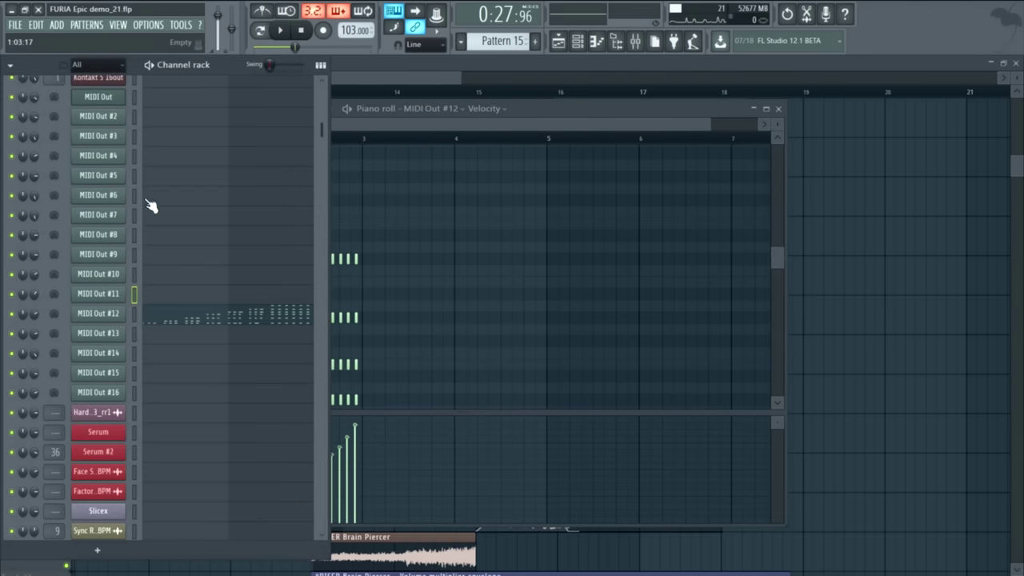
pyautogui.click(262, 30)
pyautogui.click(350, 234)
pyautogui.press('space')
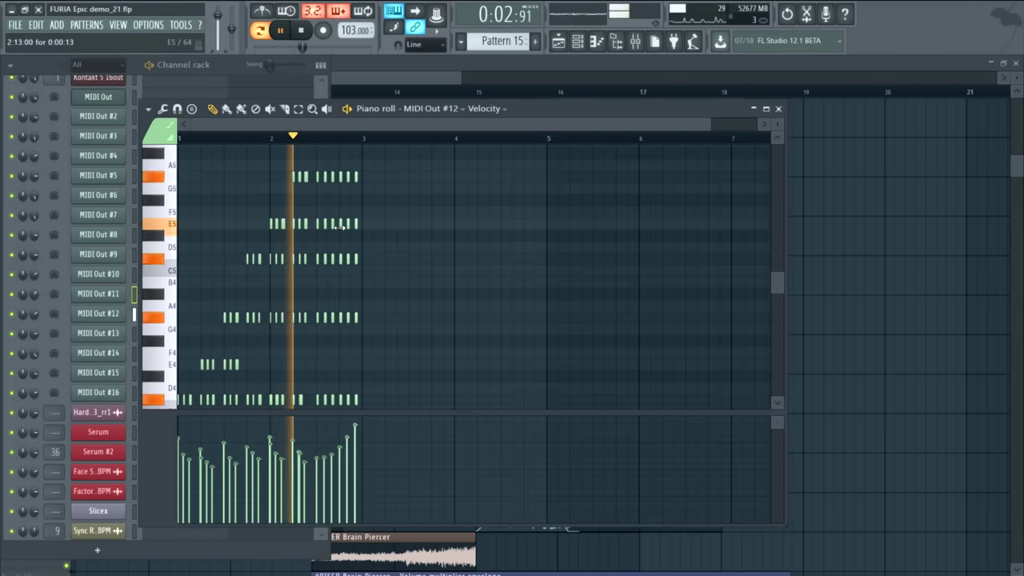
pyautogui.press('space')
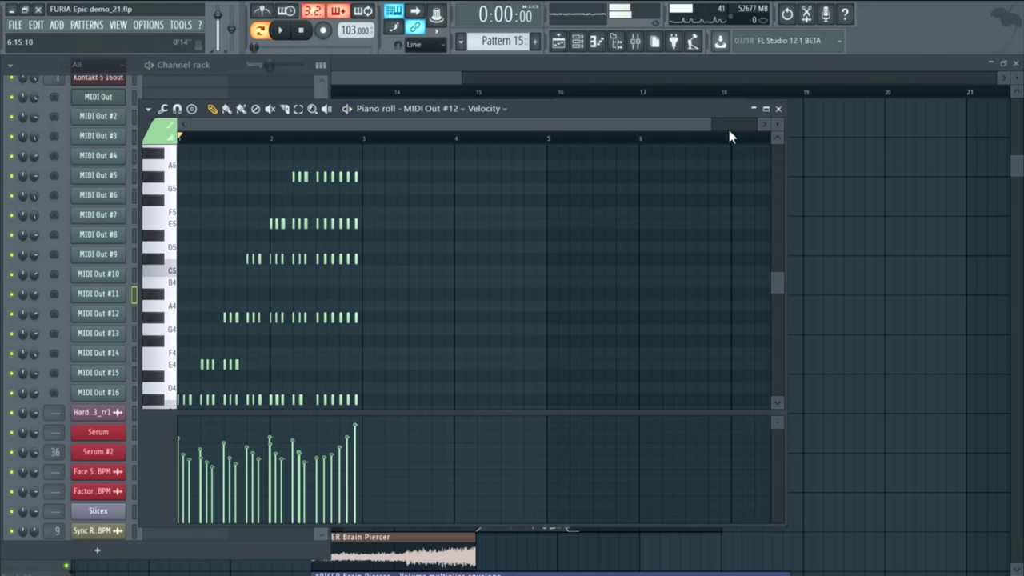
pyautogui.click(777, 109)
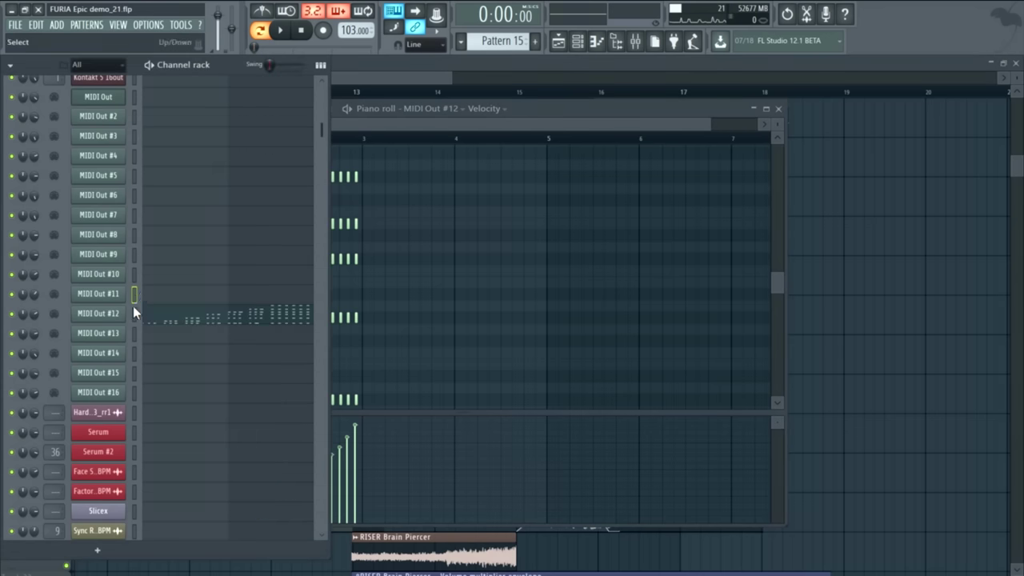
# - Raise the MIDI Out #12 channel's Mod controller to 30
pyautogui.click(128, 311)
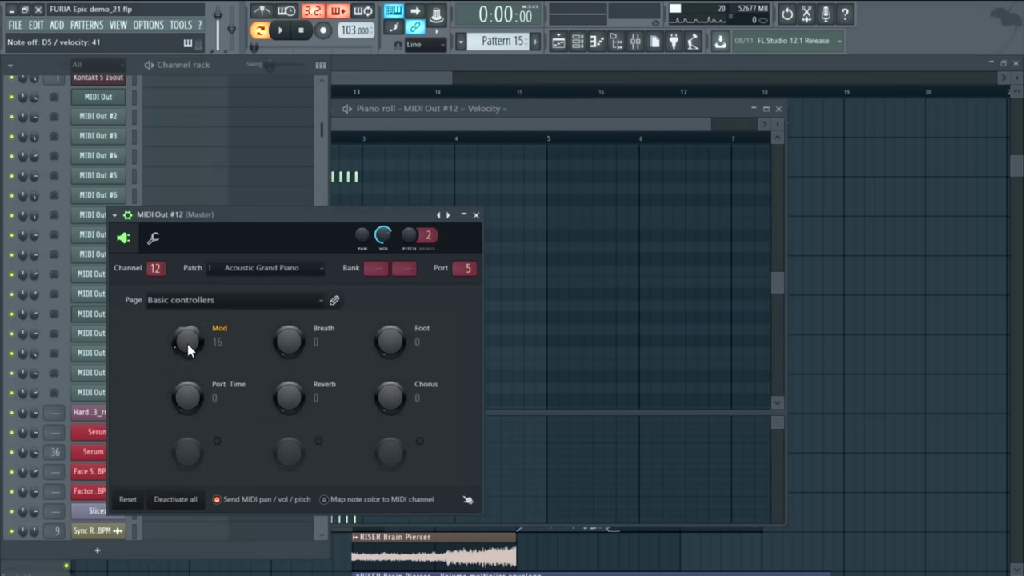
pyautogui.moveTo(189, 349); pyautogui.dragTo(192, 384)
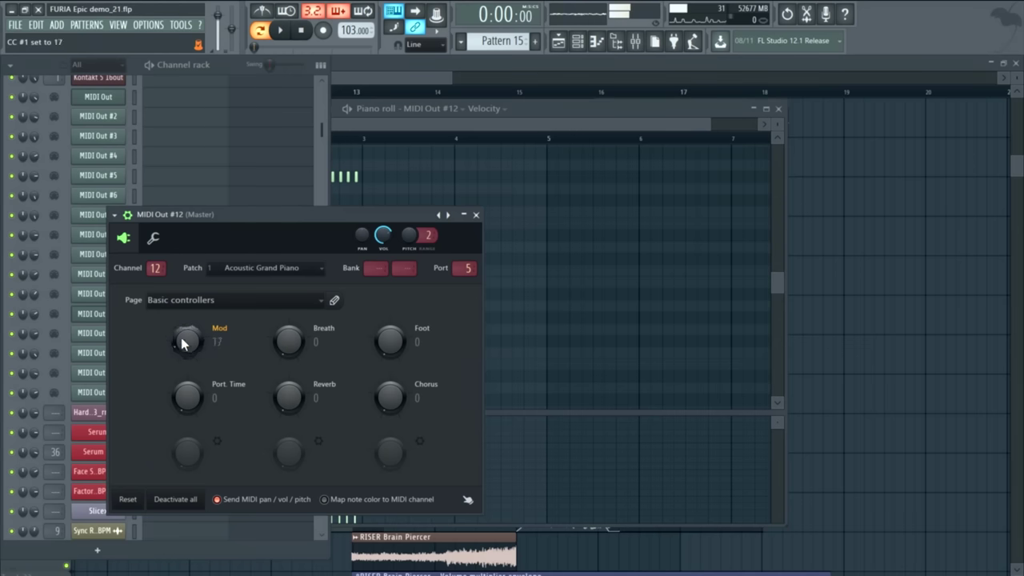
pyautogui.moveTo(187, 331); pyautogui.dragTo(187, 338)
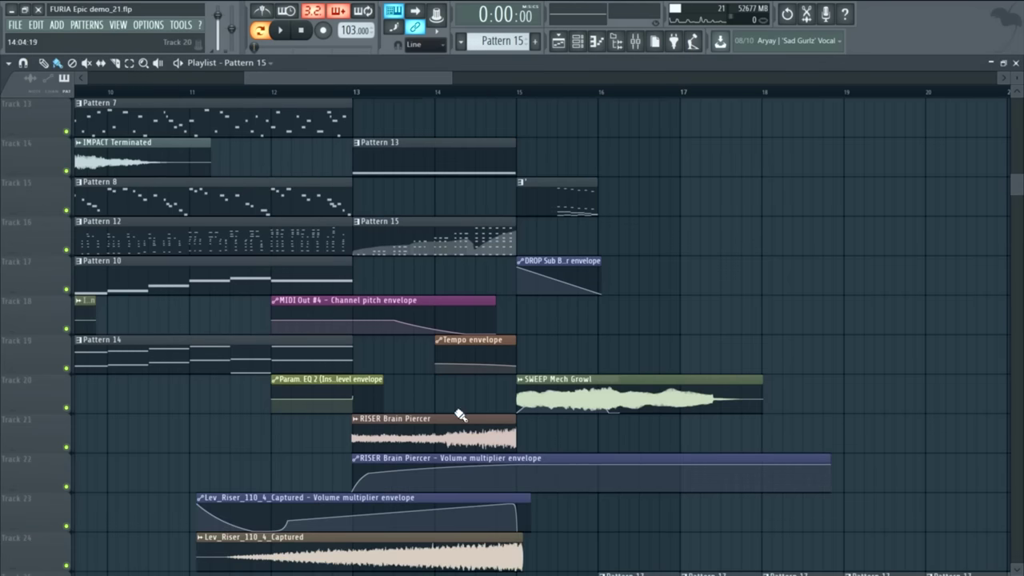
# - Solo the Lev_Riser_110_4_Captured riser and its envelope, and play it from near bar 14
pyautogui.scroll(-2, 460, 414)
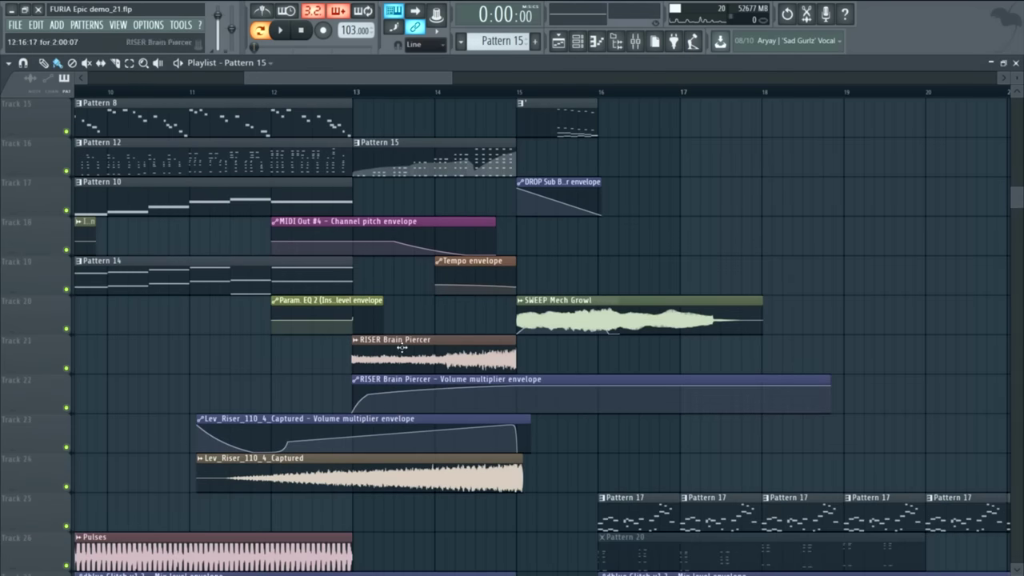
pyautogui.scroll(4, 452, 240)
pyautogui.scroll(-4, 431, 174)
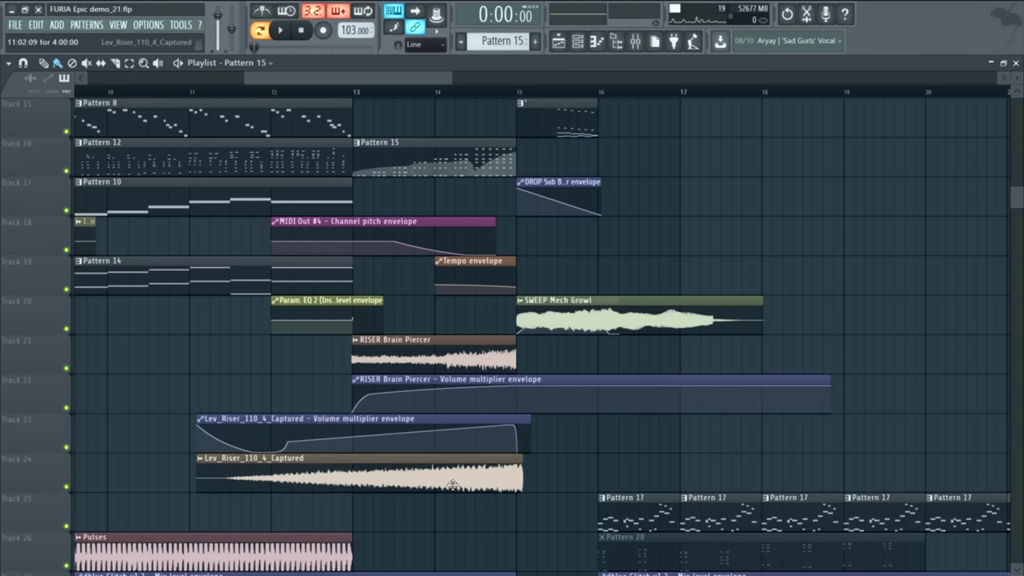
pyautogui.scroll(-2, 491, 361)
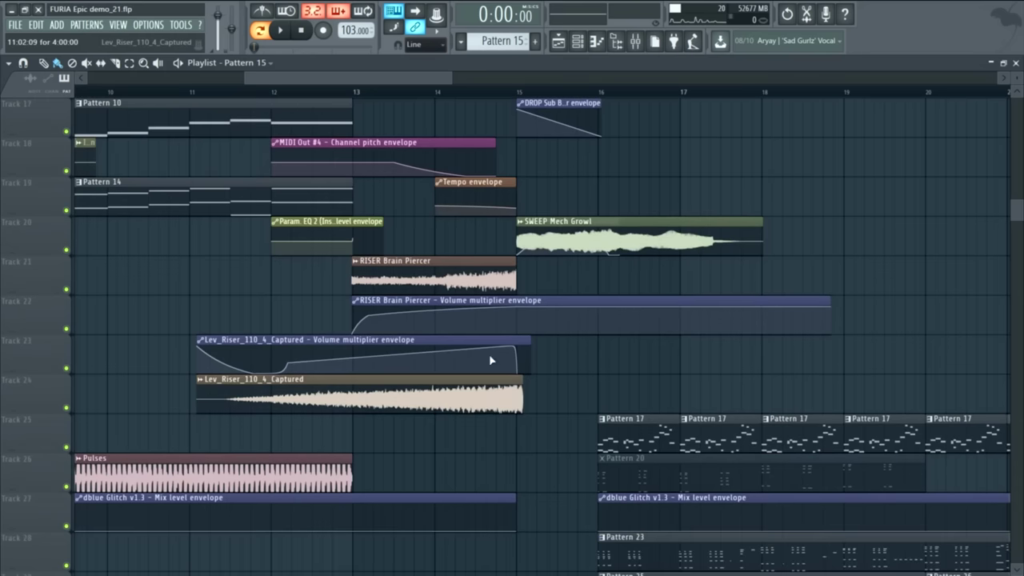
pyautogui.click(425, 91)
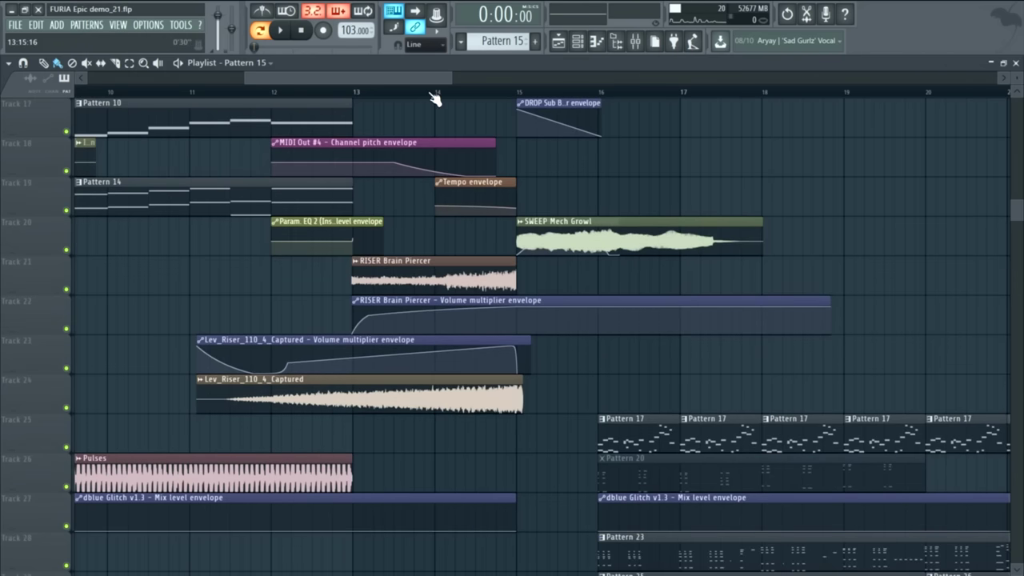
pyautogui.rightClick(64, 408)
pyautogui.click(66, 369)
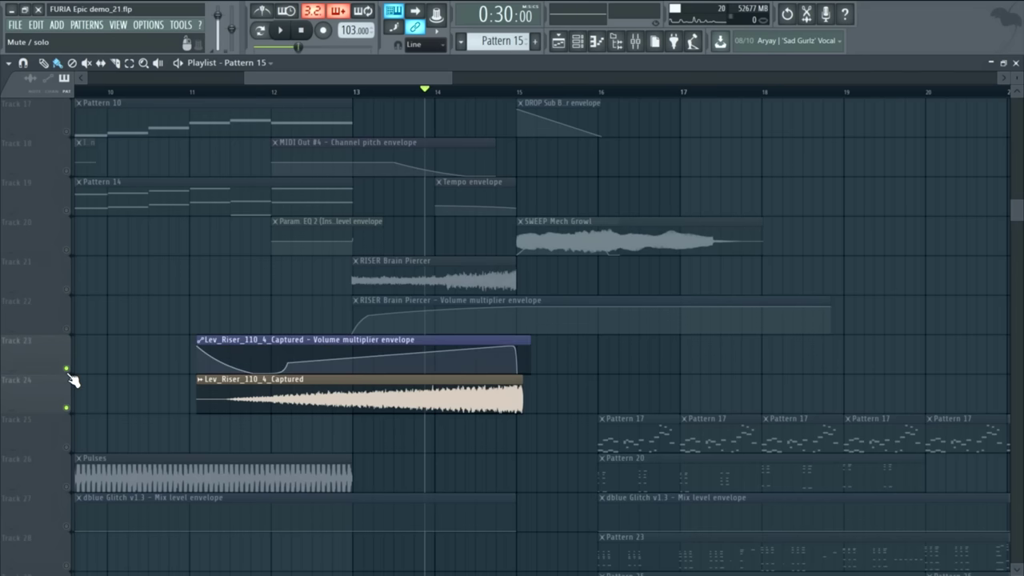
pyautogui.press('space')
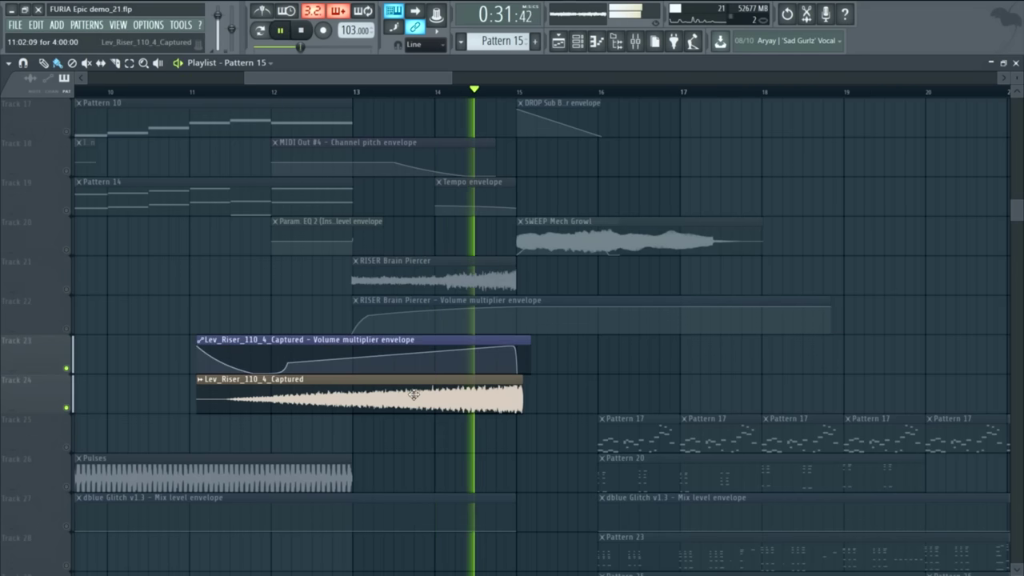
pyautogui.press('space')
# - Unsolo the riser and play MIDI Out #6's short pattern in the piano roll
pyautogui.click(69, 374)
pyautogui.rightClick(69, 375)
pyautogui.scroll(4, 580, 300)
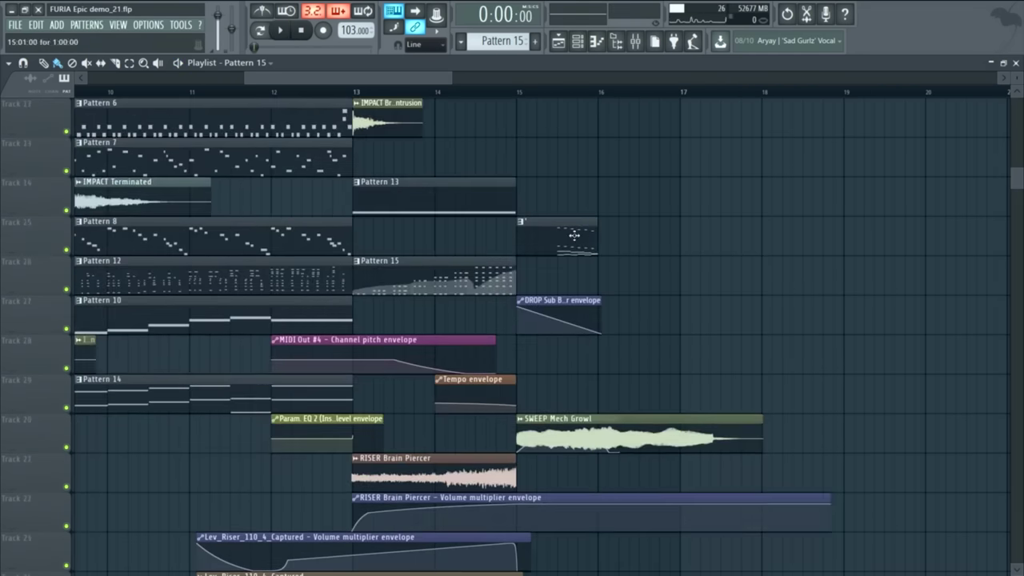
pyautogui.doubleClick(574, 236)
pyautogui.scroll(-4, 280, 268)
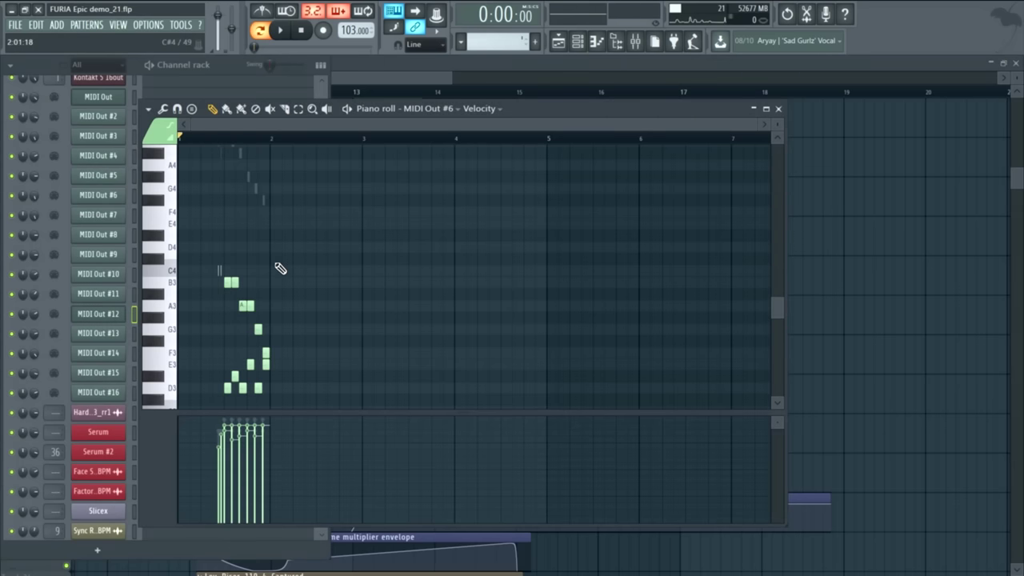
pyautogui.press('space')
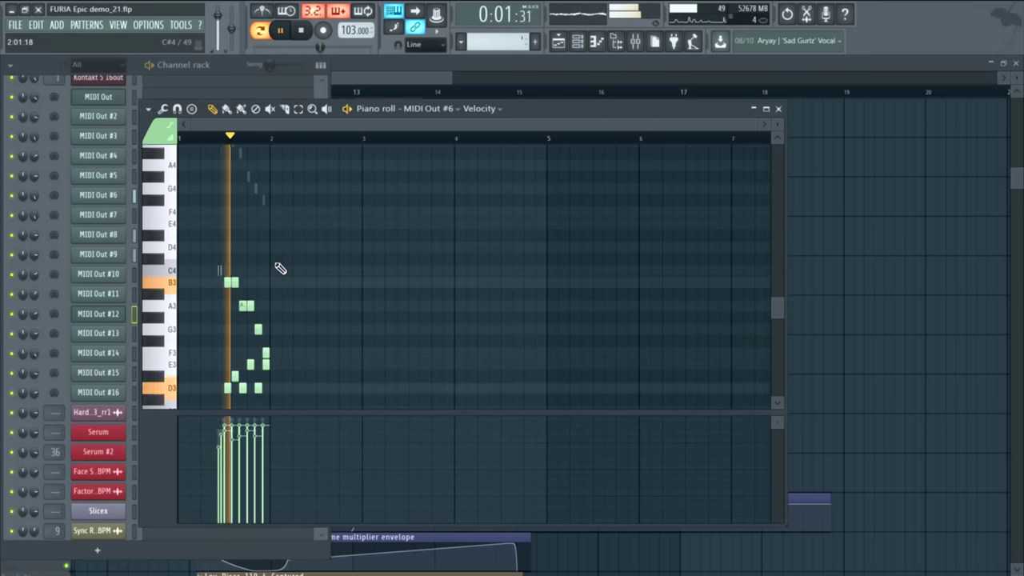
pyautogui.press('space')
# - Play the playlist from bar 16 through bar 19, then stop
pyautogui.scroll(3, 176, 254)
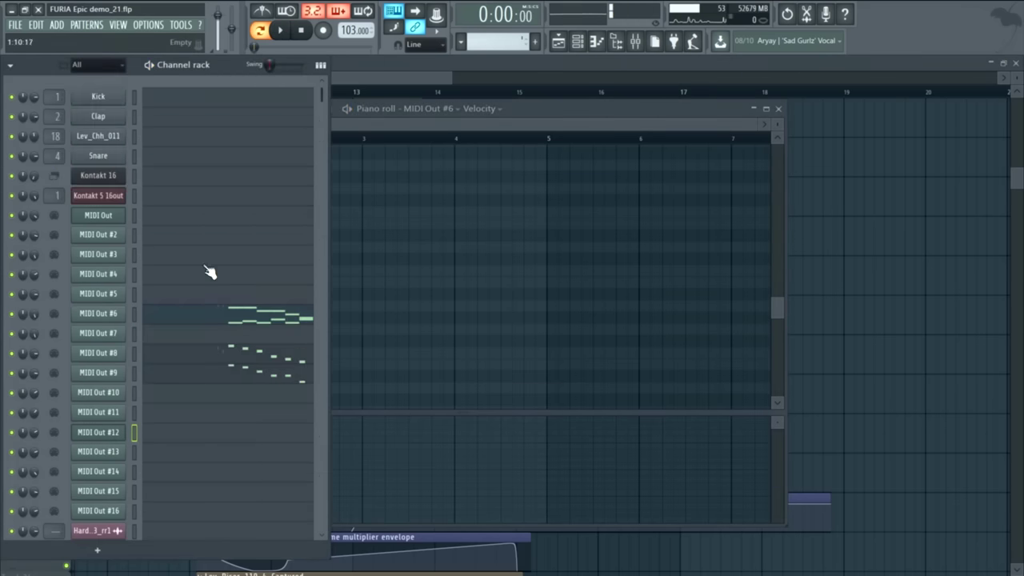
pyautogui.press('F5')
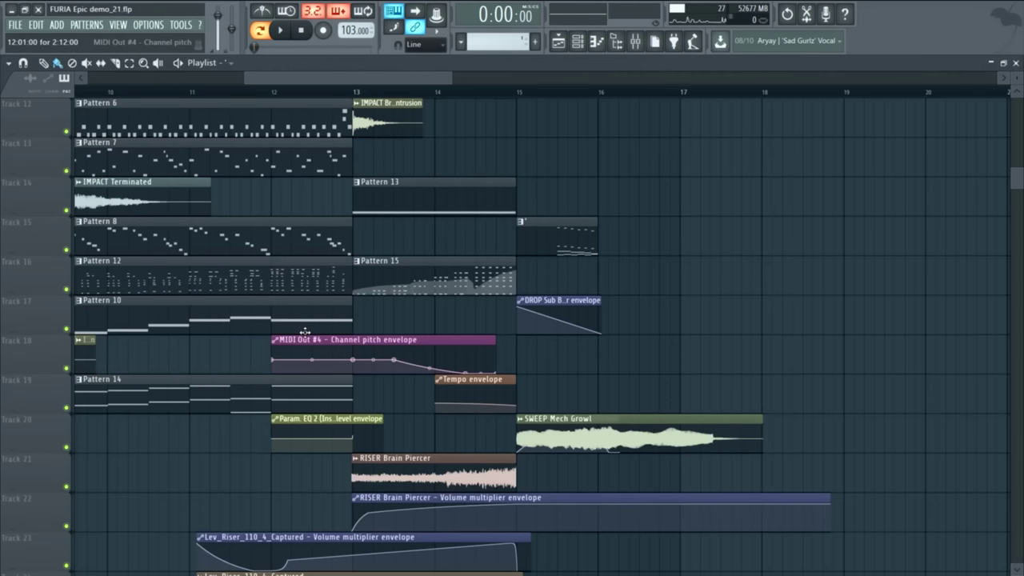
pyautogui.scroll(-8, 305, 331)
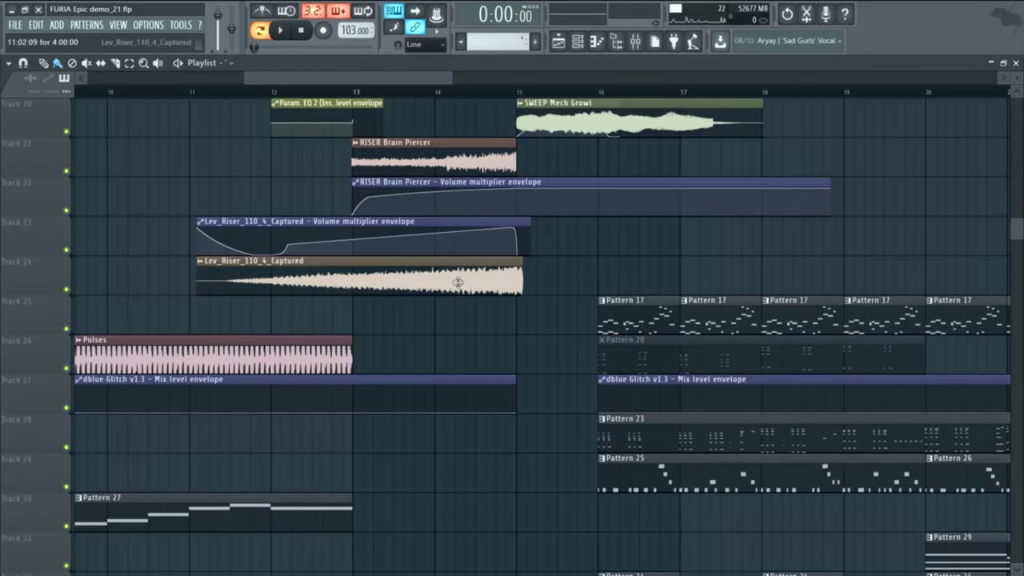
pyautogui.hscroll(4, 561, 223)
pyautogui.scroll(-5, 471, 252)
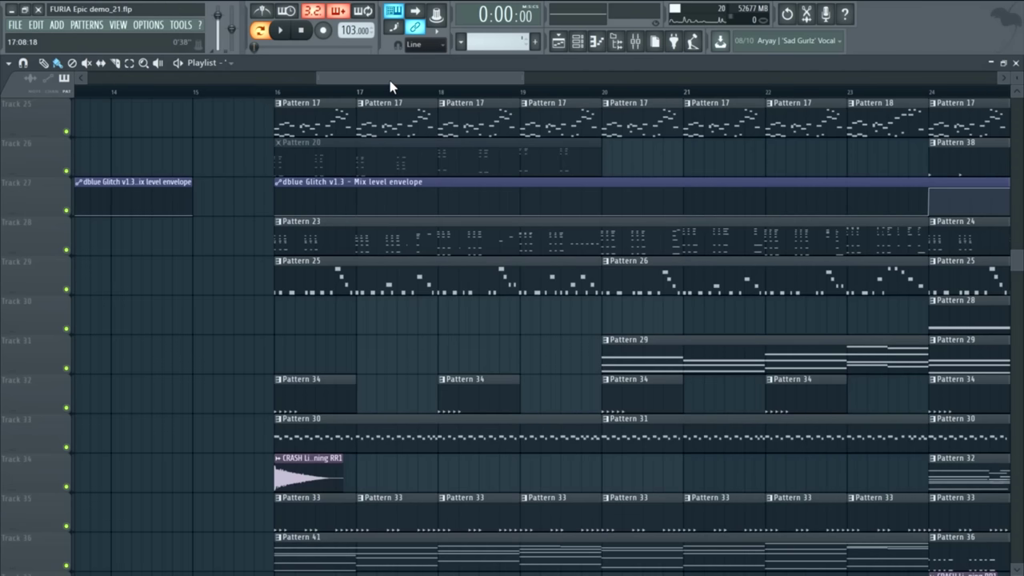
pyautogui.press('space')
pyautogui.scroll(-4, 240, 304)
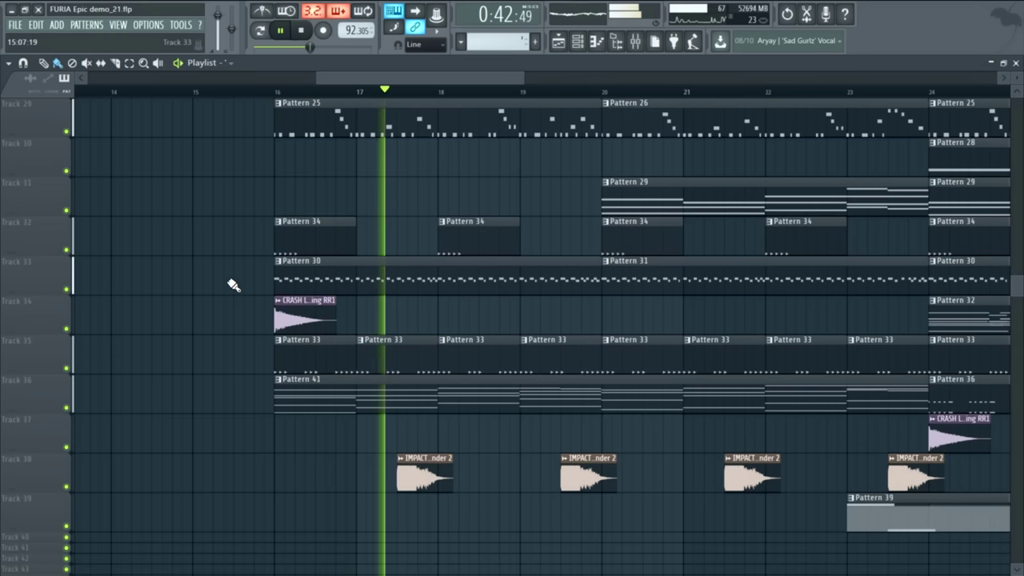
pyautogui.scroll(2, 624, 411)
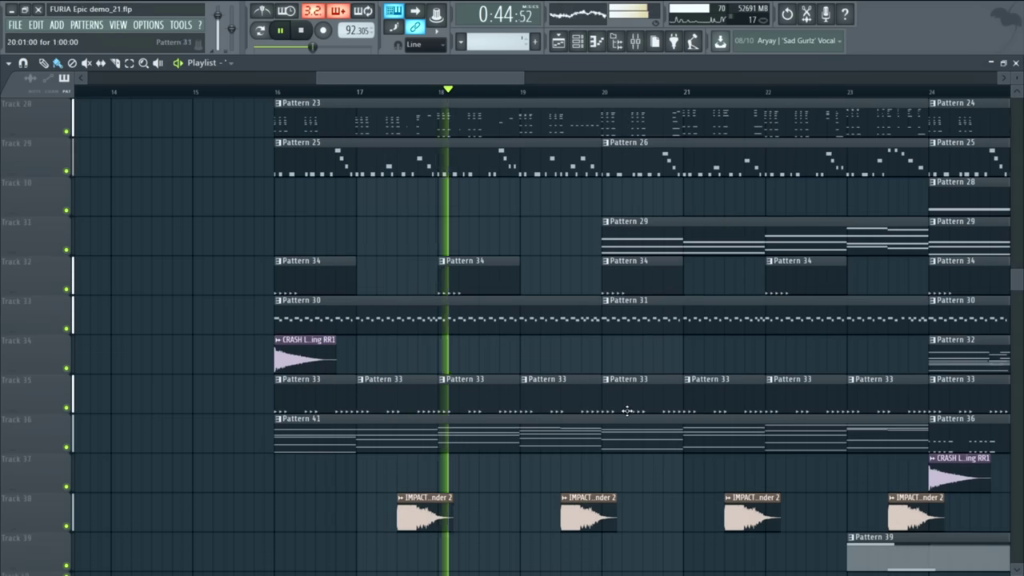
pyautogui.scroll(1, 629, 415)
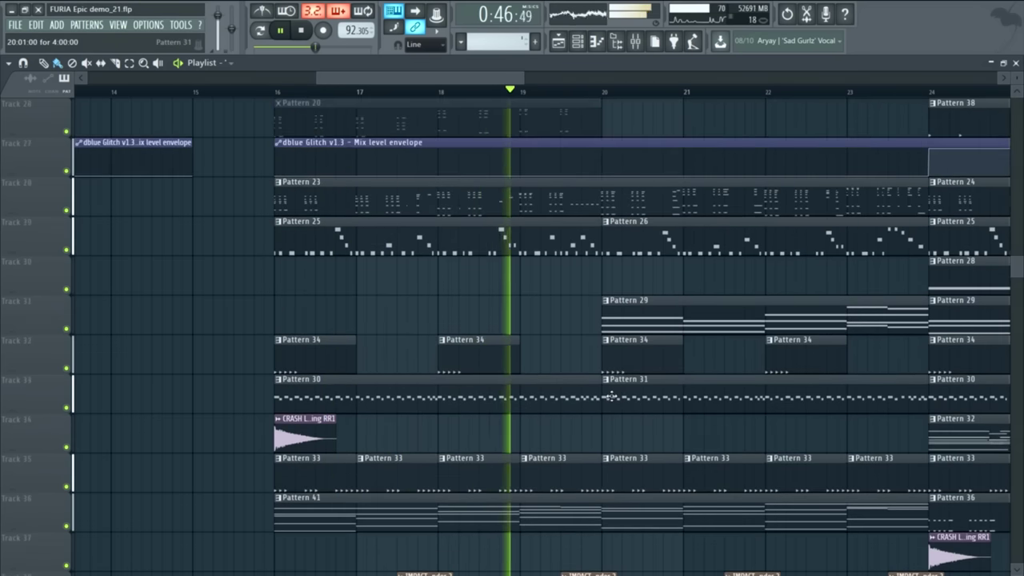
pyautogui.scroll(-2, 608, 384)
pyautogui.moveTo(444, 78); pyautogui.dragTo(492, 82)
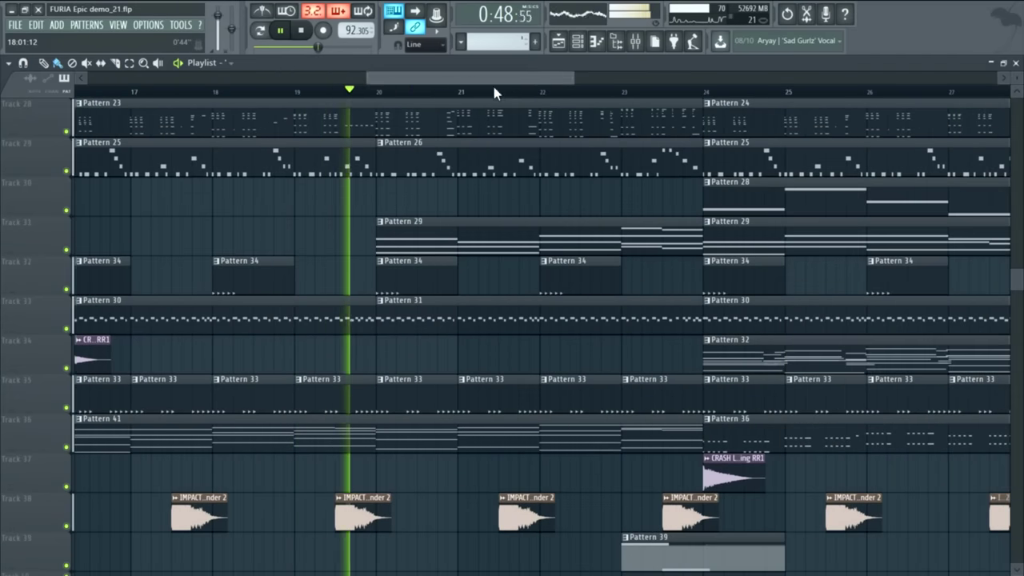
pyautogui.press('space')
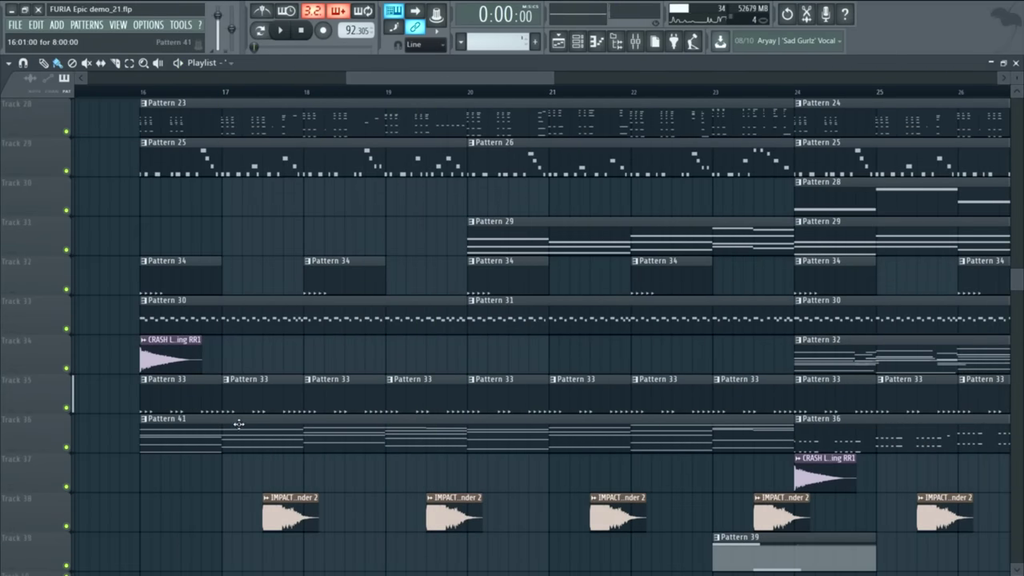
# - Play Pattern 41's notes and glance at its MIDI Out #2 channel rack
pyautogui.doubleClick(237, 424)
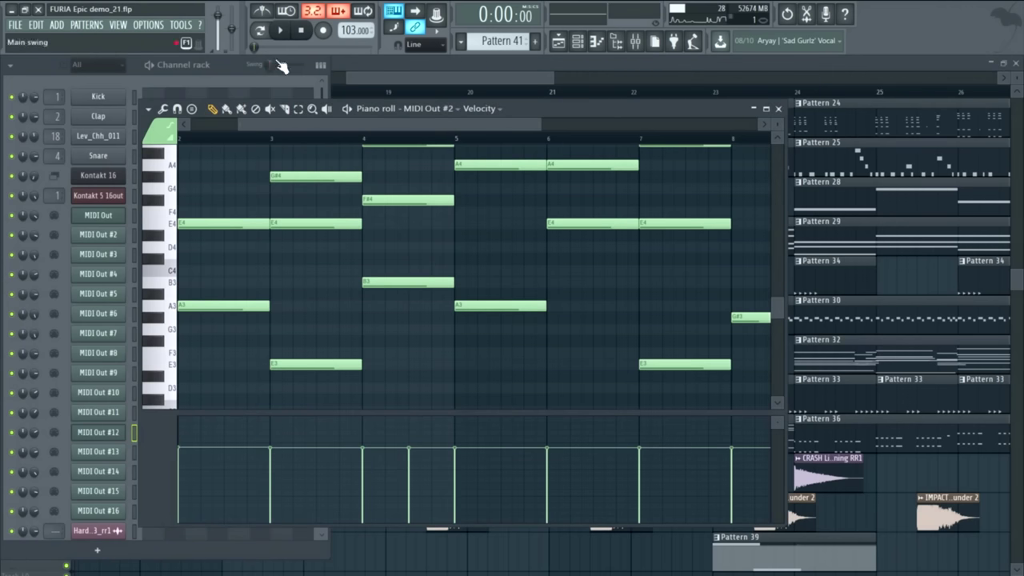
pyautogui.press('space')
pyautogui.press('F6')
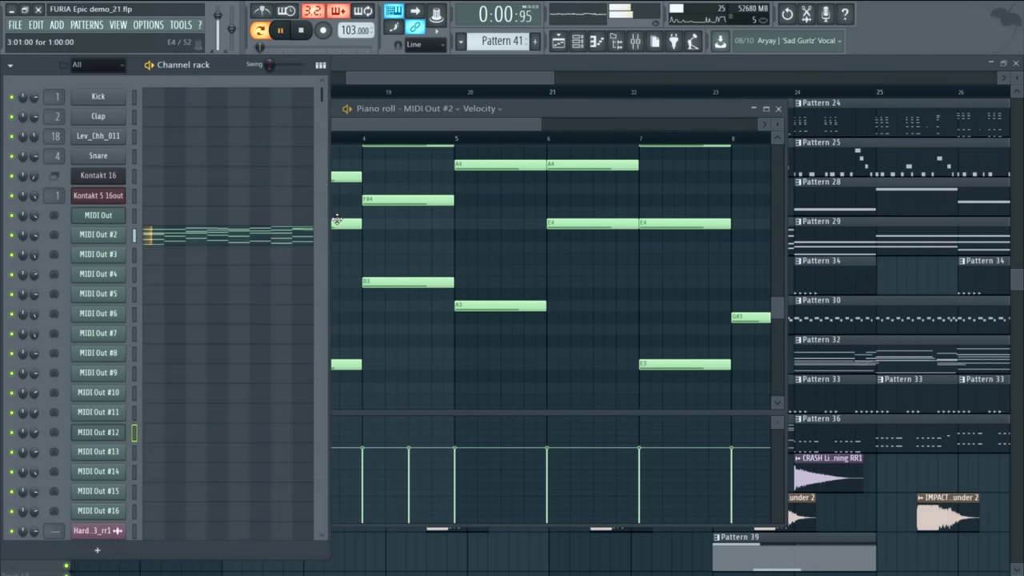
pyautogui.press('F5')
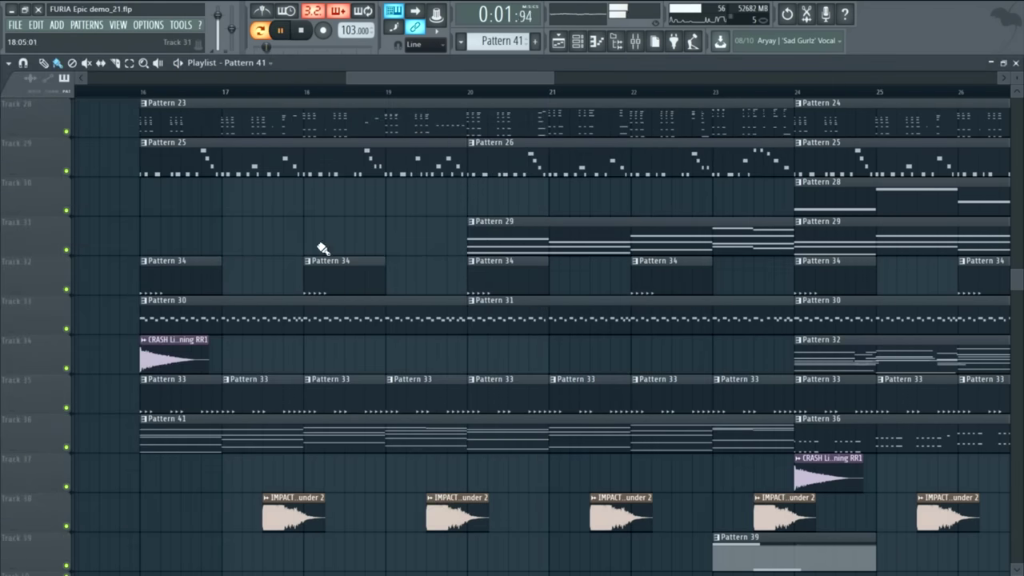
# - Play Pattern 30's notes and check its channel rack
pyautogui.doubleClick(217, 315)
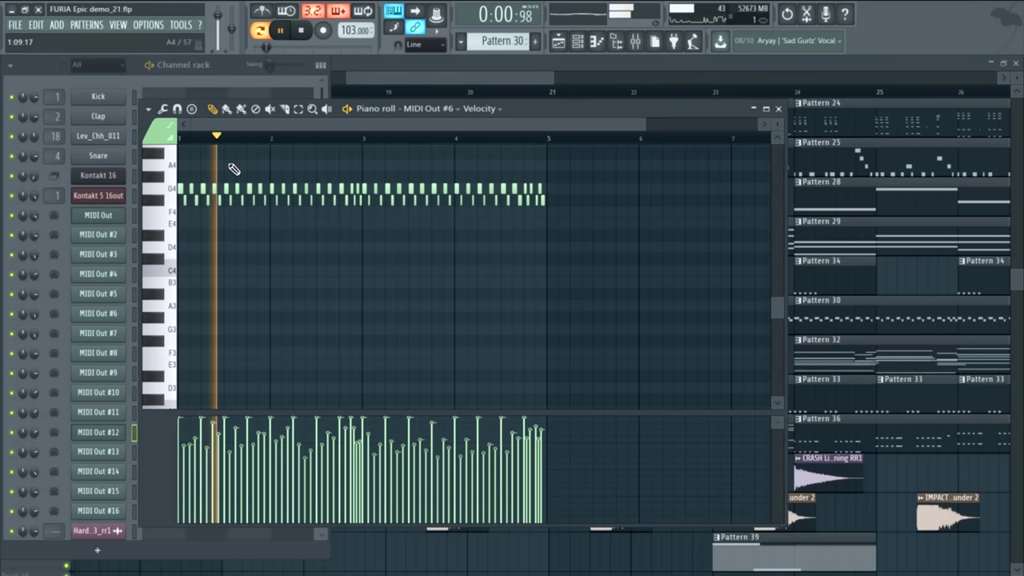
pyautogui.press('space')
pyautogui.press('F6')
pyautogui.press('F5')
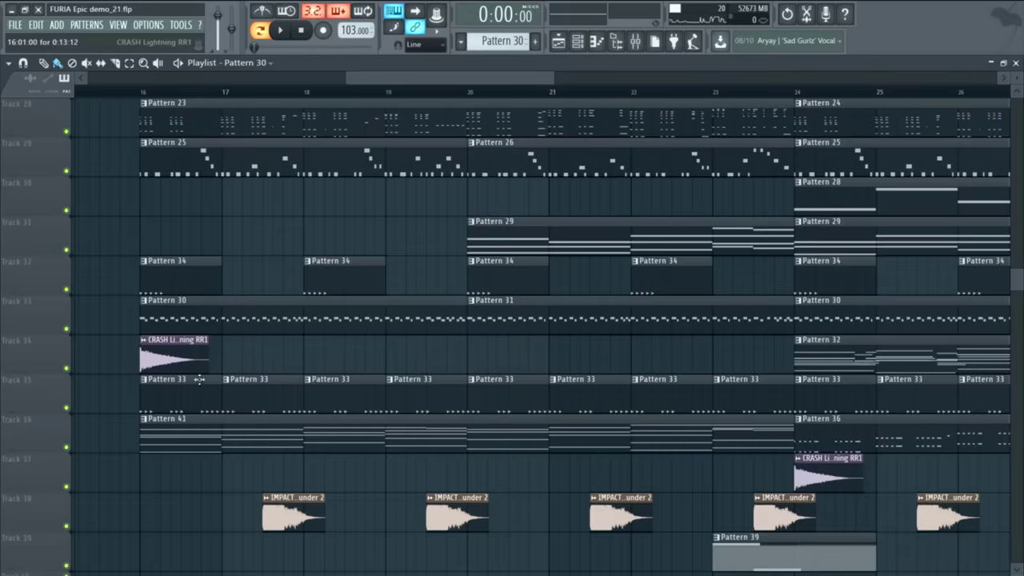
# - Play Pattern 33's percussion and bring up its channel rack and notes
pyautogui.doubleClick(195, 393)
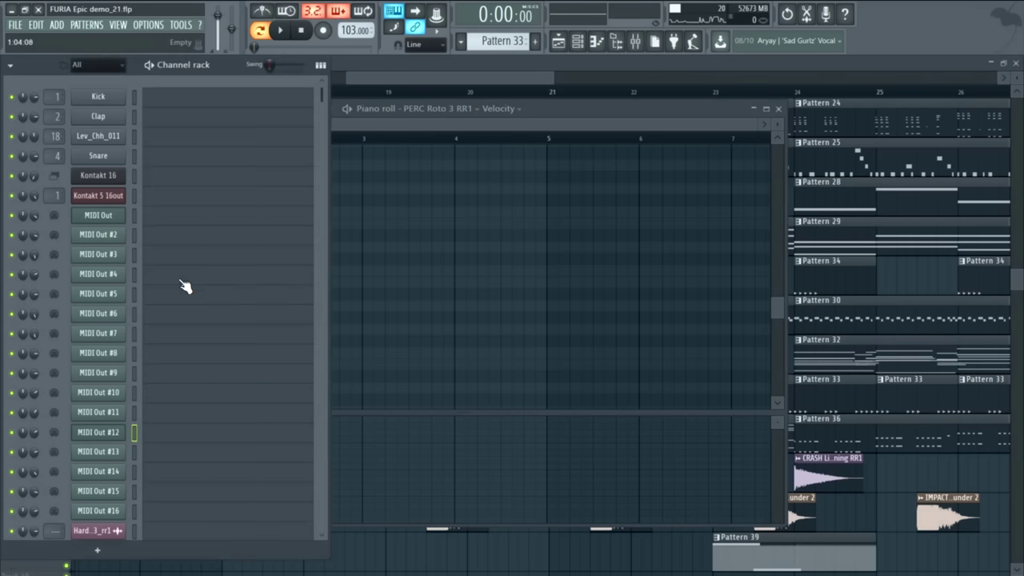
pyautogui.scroll(-10, 185, 286)
pyautogui.press('space')
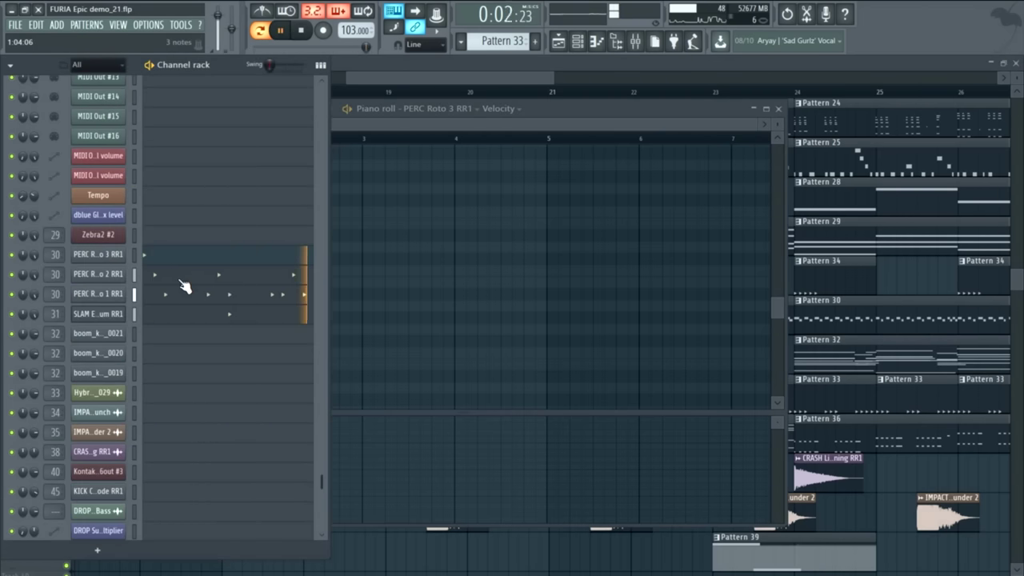
pyautogui.press('space')
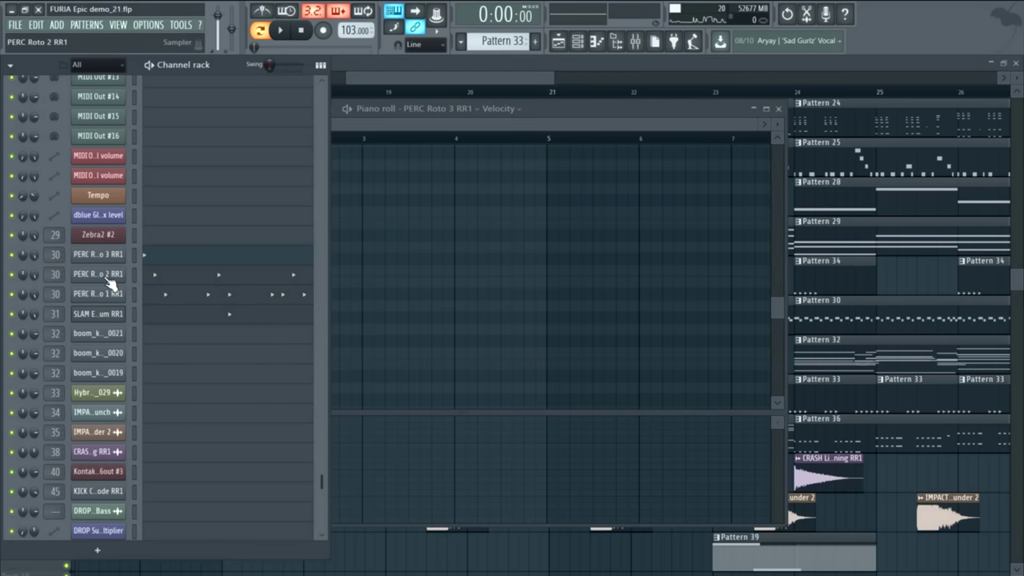
pyautogui.press('F5')
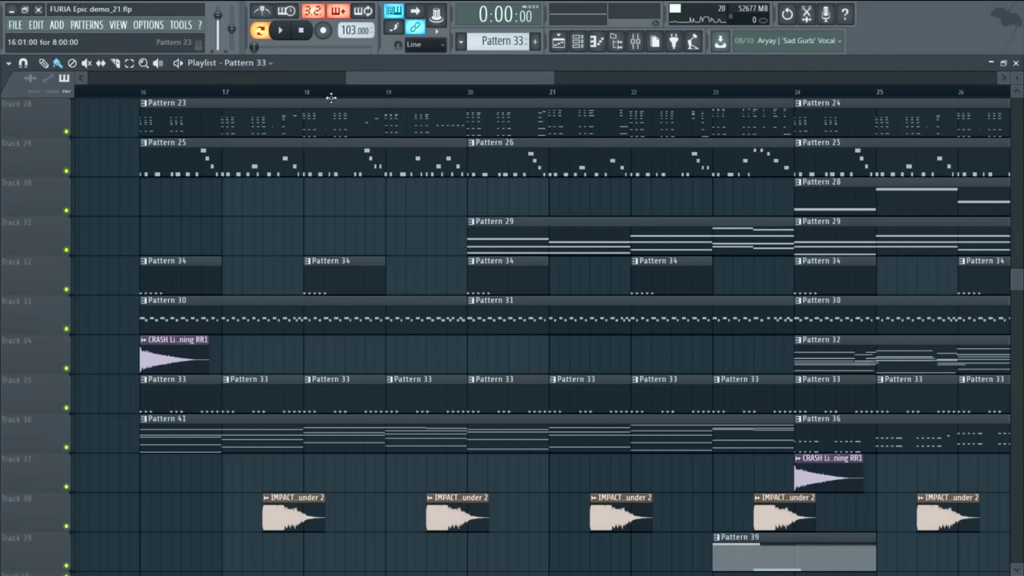
pyautogui.press('F5')
# - Inspect the SLAM Enormous Bassdrum's Fruity parametric EQ 2 on mixer insert 31
pyautogui.click(99, 314)
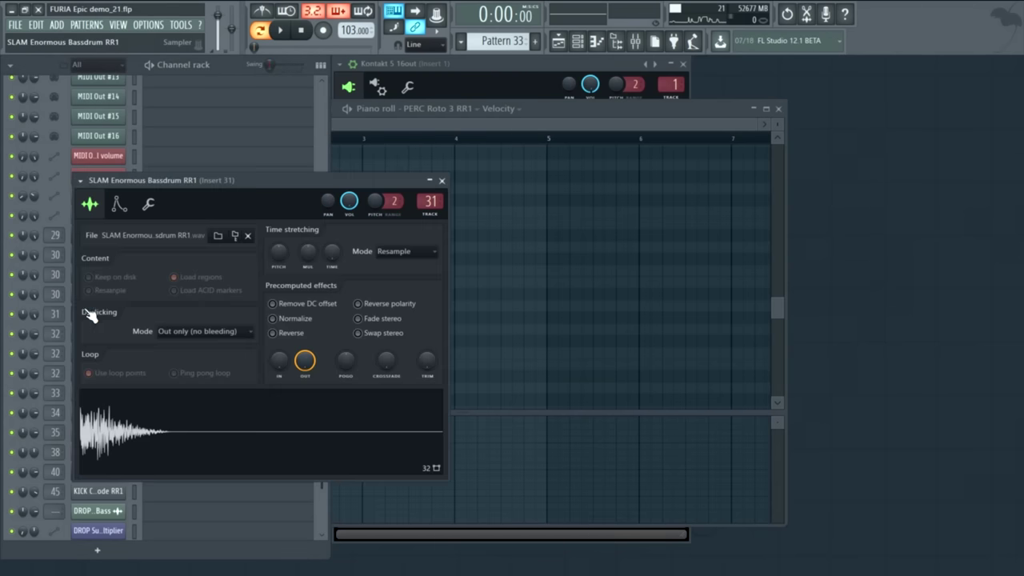
pyautogui.press('F9')
pyautogui.click(607, 250)
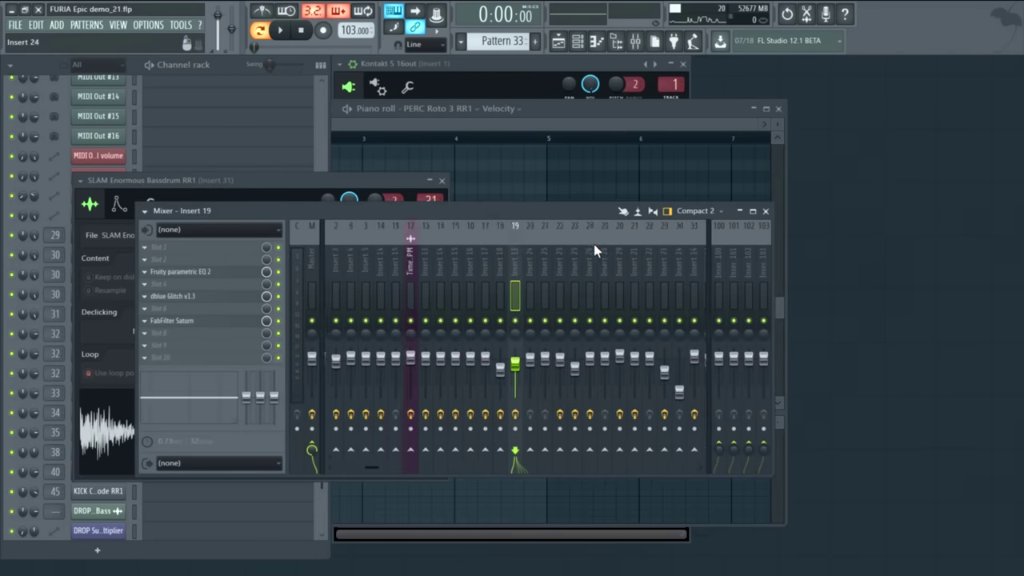
pyautogui.click(638, 250)
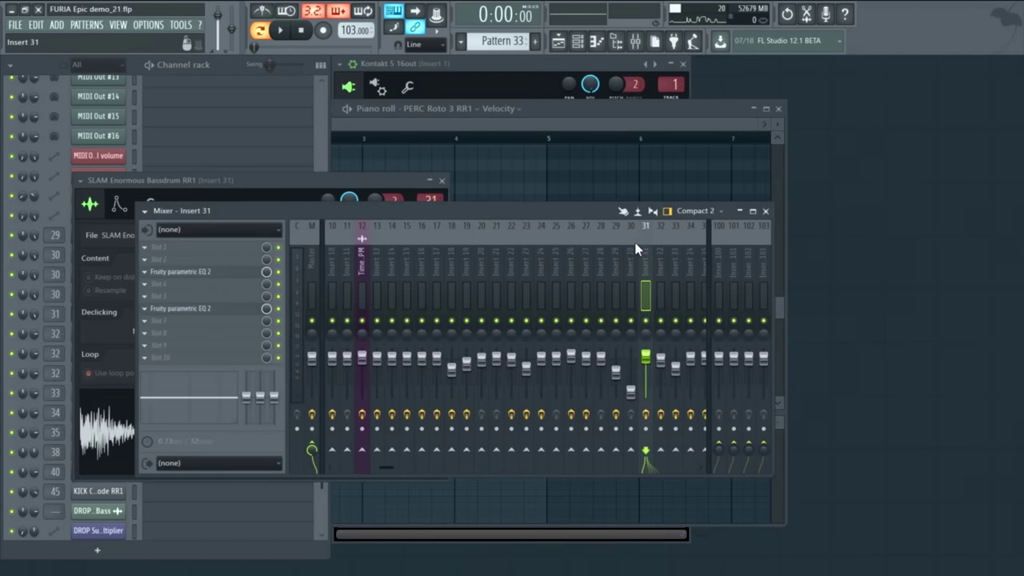
pyautogui.click(223, 273)
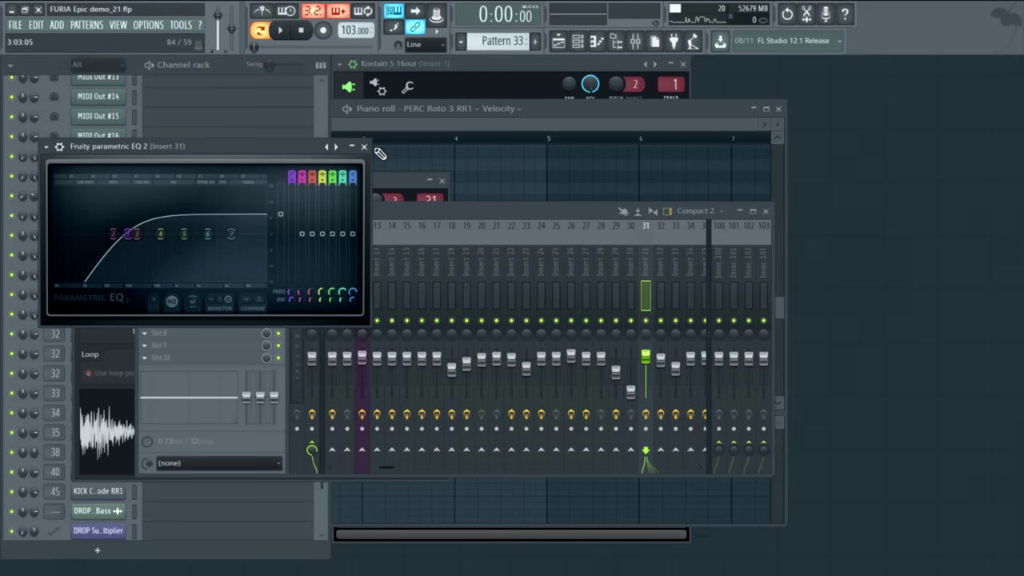
pyautogui.click(364, 146)
pyautogui.click(227, 308)
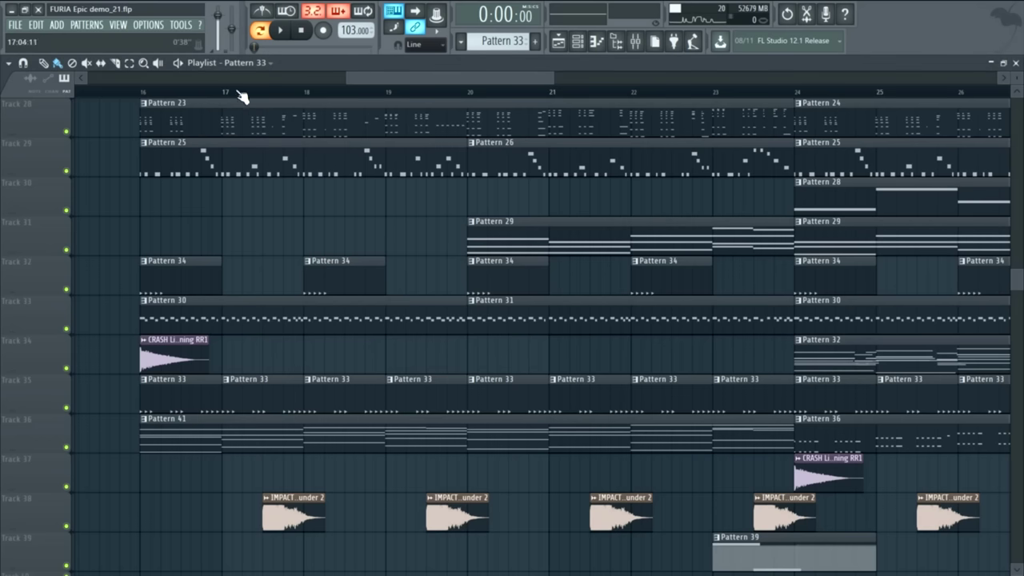
# - Play the song from bar 17 and stop
pyautogui.click(224, 92)
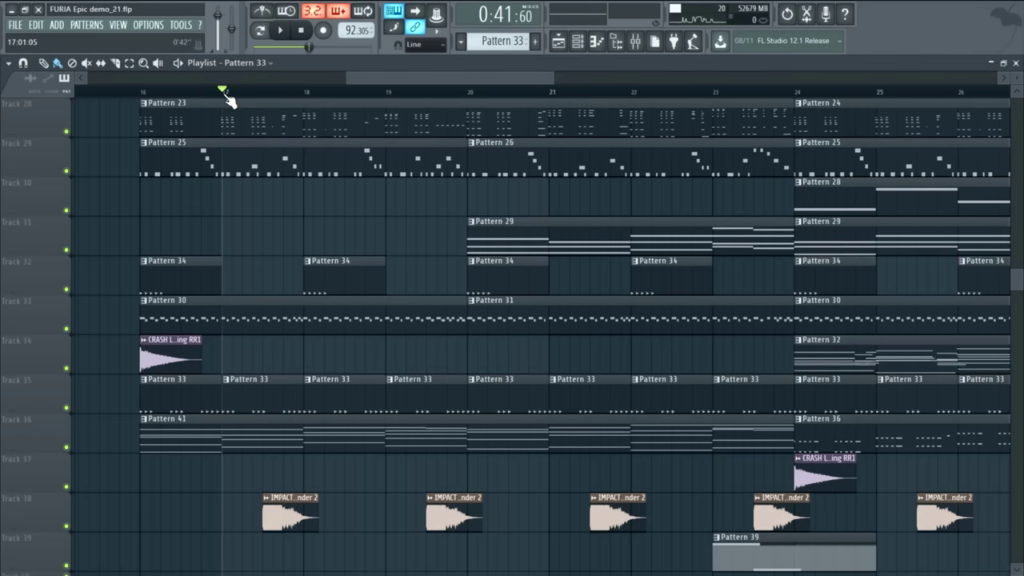
pyautogui.press('space')
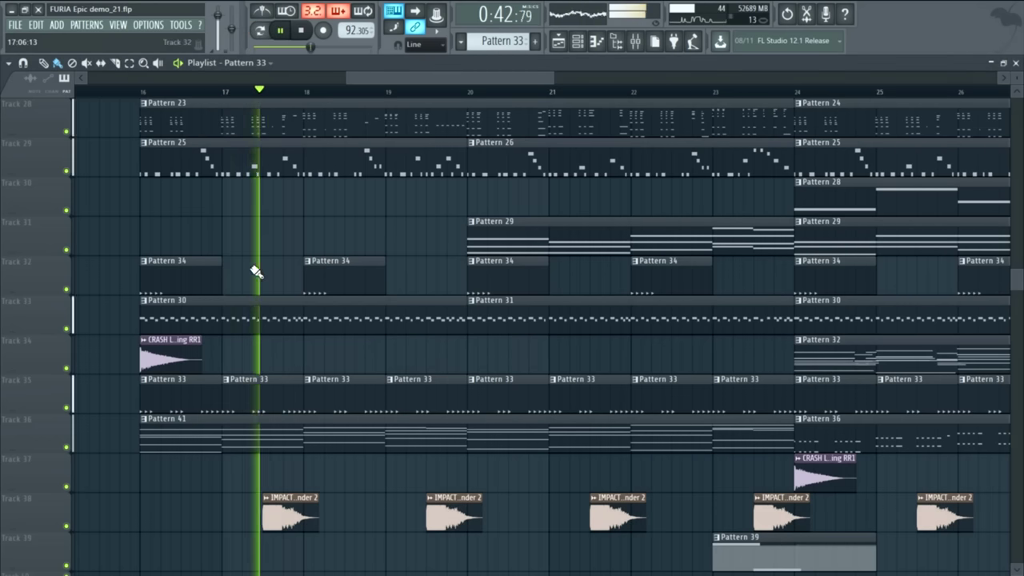
pyautogui.press('space')
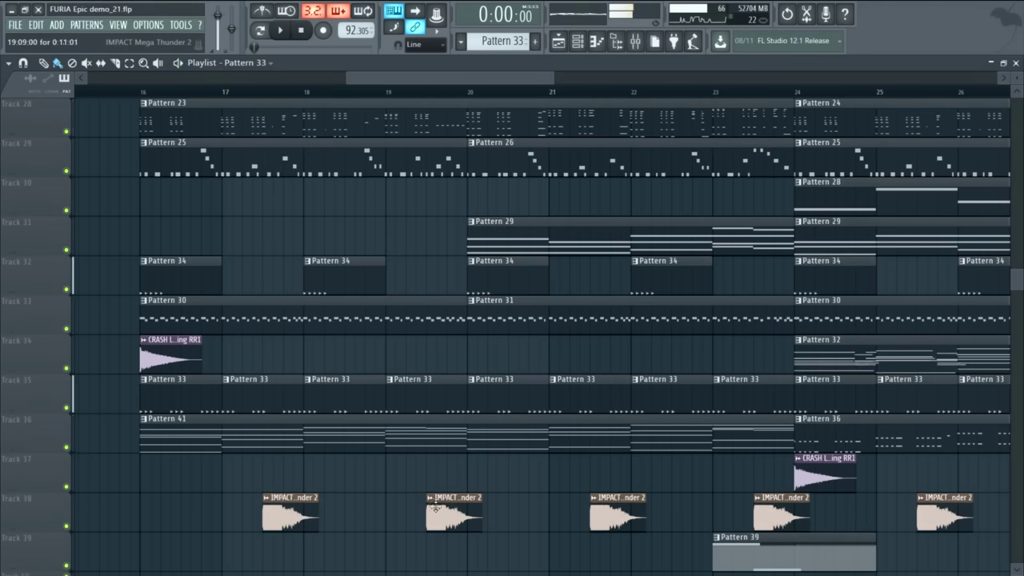
# - View the IMPACT Mega Thunder 2 sample's settings, then replay from about bar 17.5
pyautogui.doubleClick(288, 516)
pyautogui.click(59, 529)
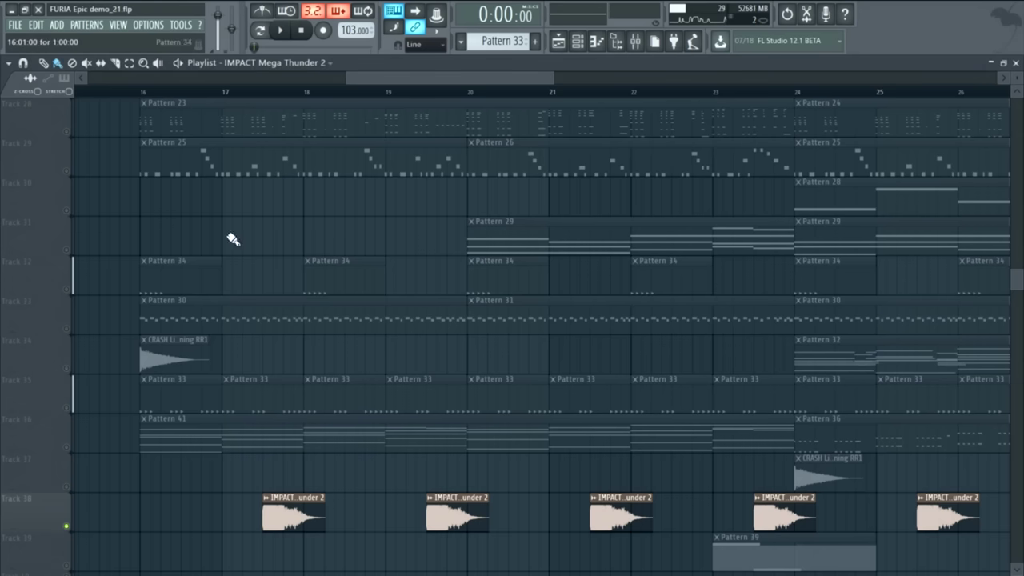
pyautogui.click(253, 93)
pyautogui.press('space')
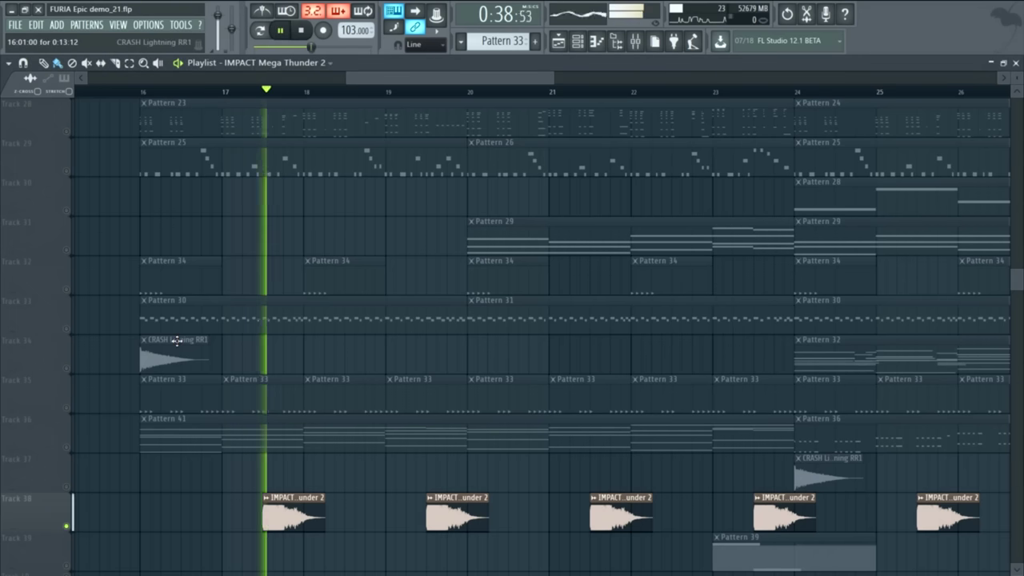
pyautogui.press('space')
# - Open Pattern 29's MIDI Out #2 notes, then play the song from bar 1 and stop
pyautogui.moveTo(492, 76); pyautogui.dragTo(517, 76)
pyautogui.doubleClick(400, 234)
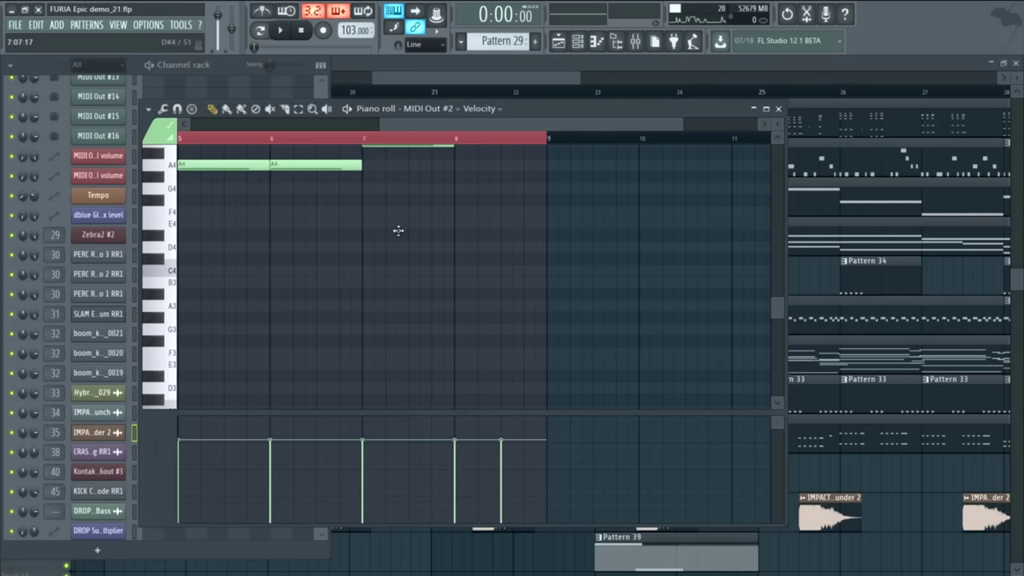
pyautogui.scroll(8, 201, 315)
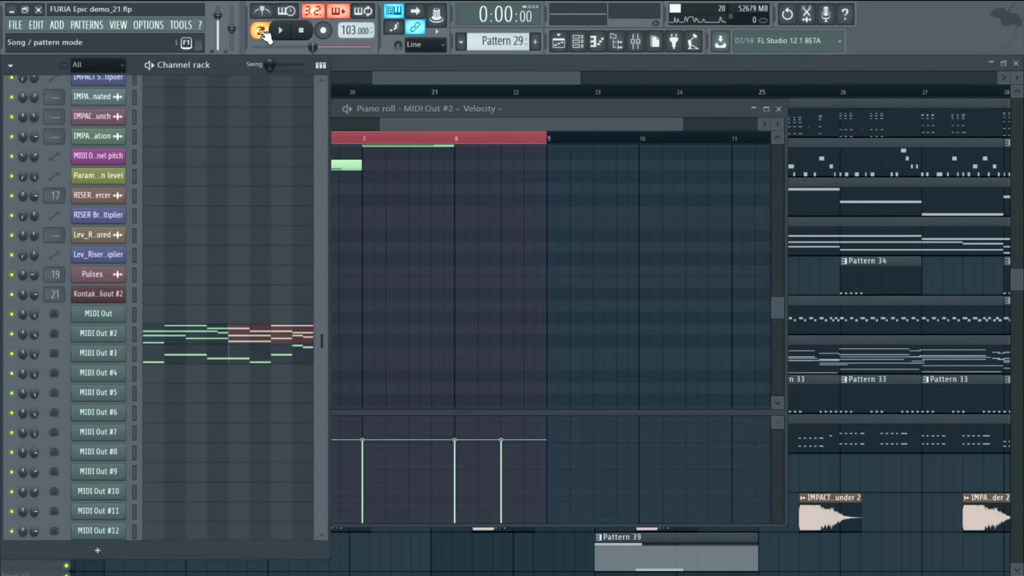
pyautogui.click(363, 141)
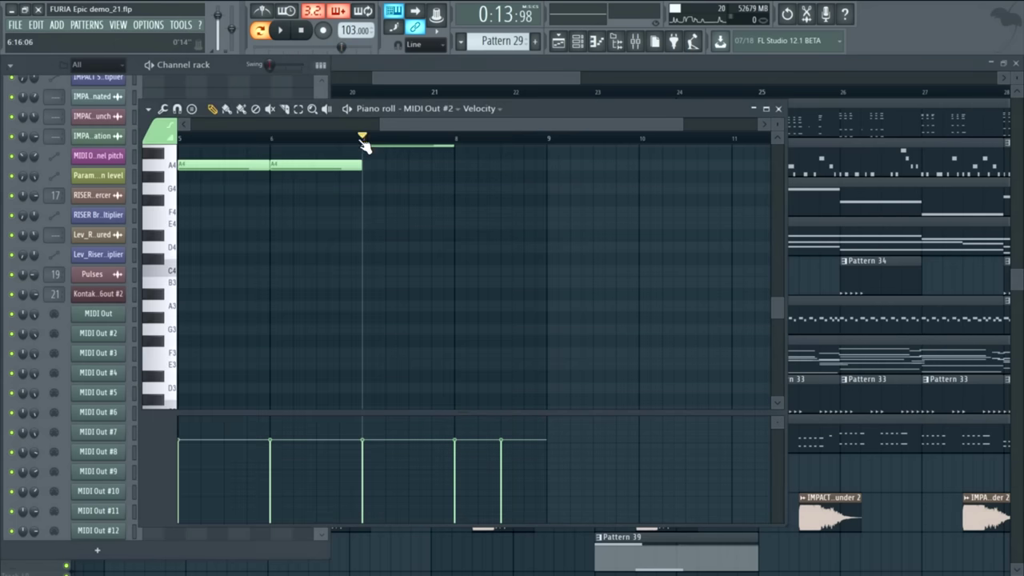
pyautogui.moveTo(352, 128); pyautogui.dragTo(189, 124)
pyautogui.click(196, 143)
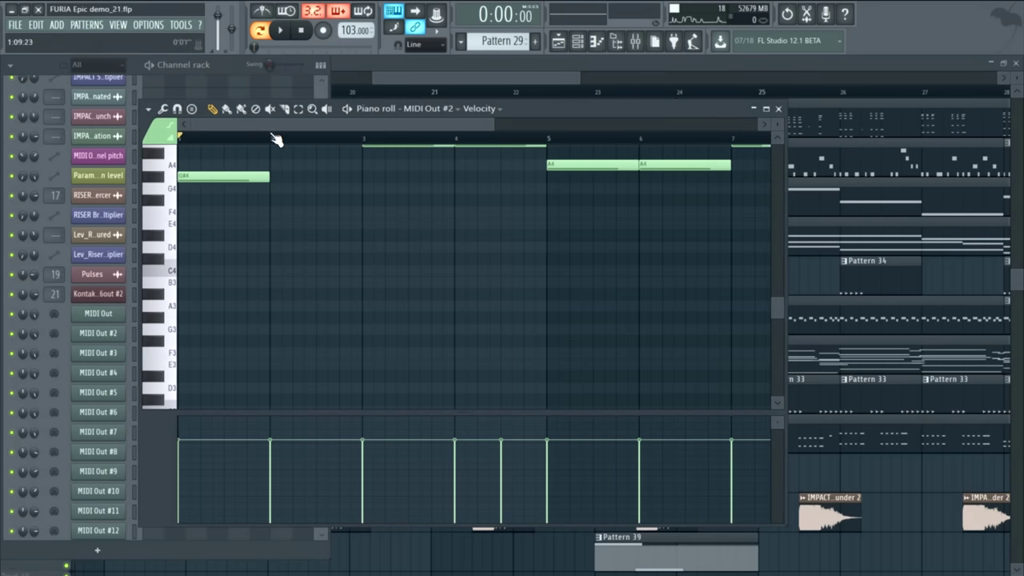
pyautogui.click(778, 108)
pyautogui.press('space')
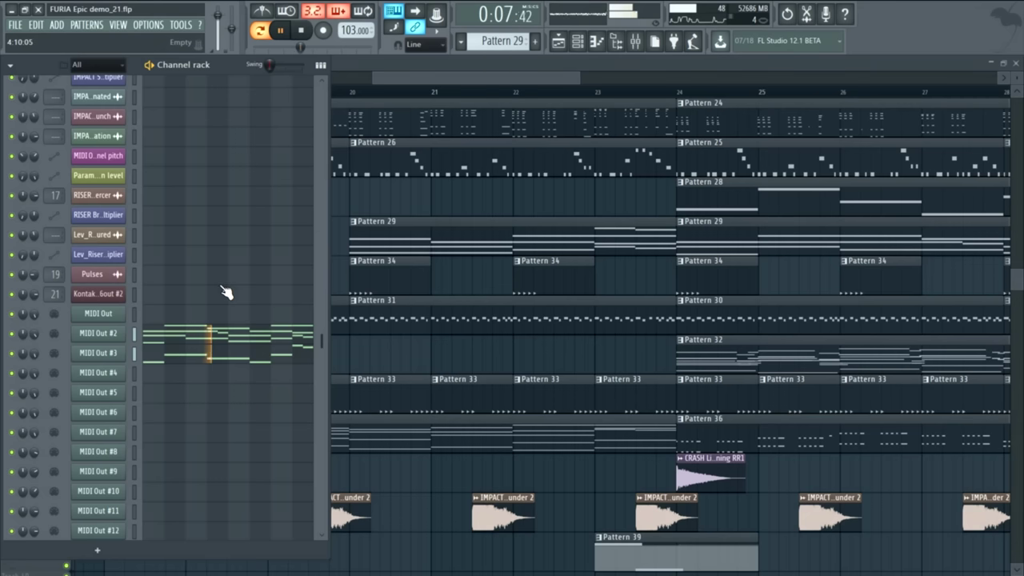
pyautogui.press('space')
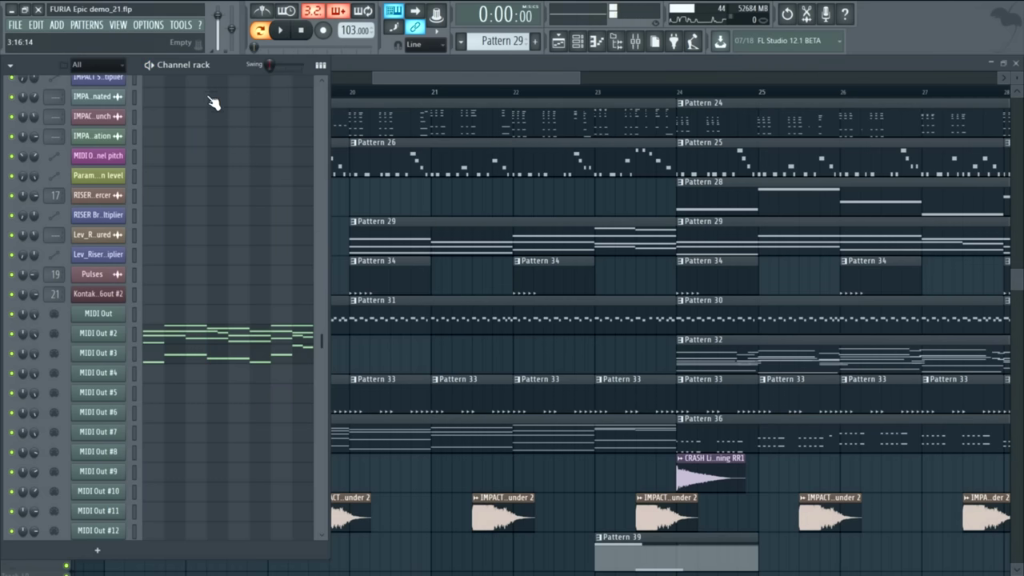
# - Expand the 1a Full Choir Master's Vocalise syllable controls in Kontakt 5 16out #2
pyautogui.click(106, 297)
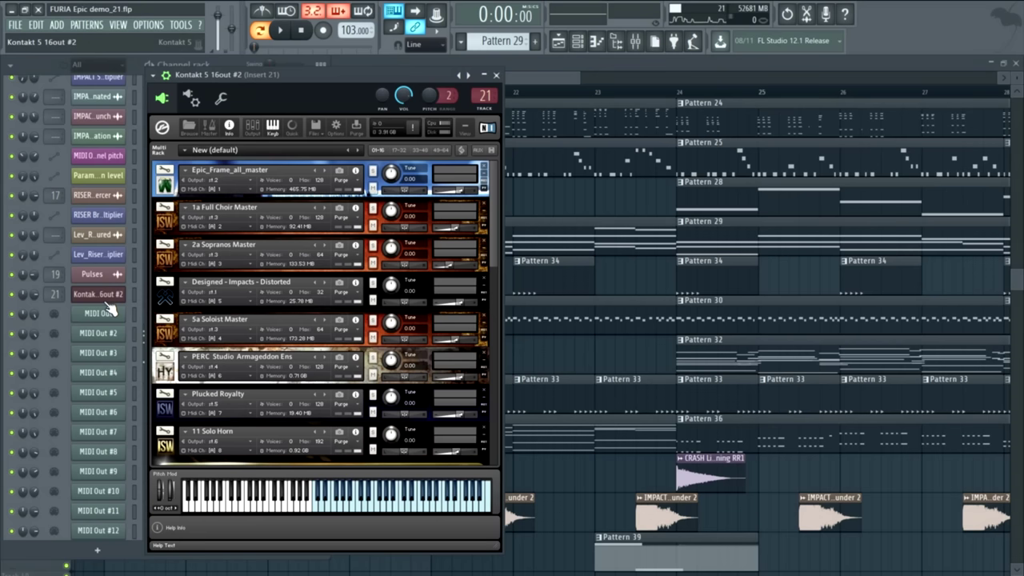
pyautogui.click(163, 228)
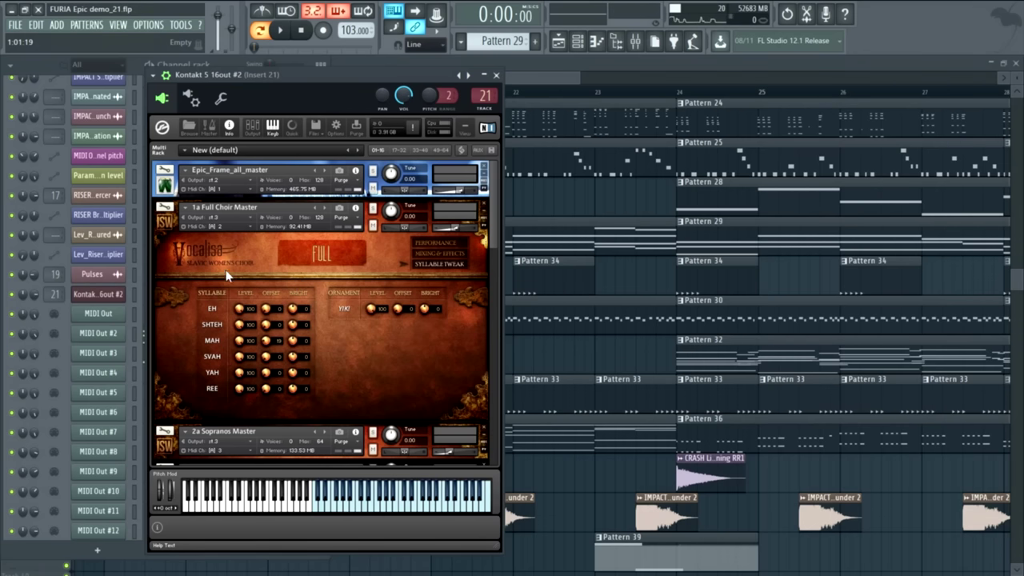
pyautogui.moveTo(494, 226); pyautogui.dragTo(496, 250)
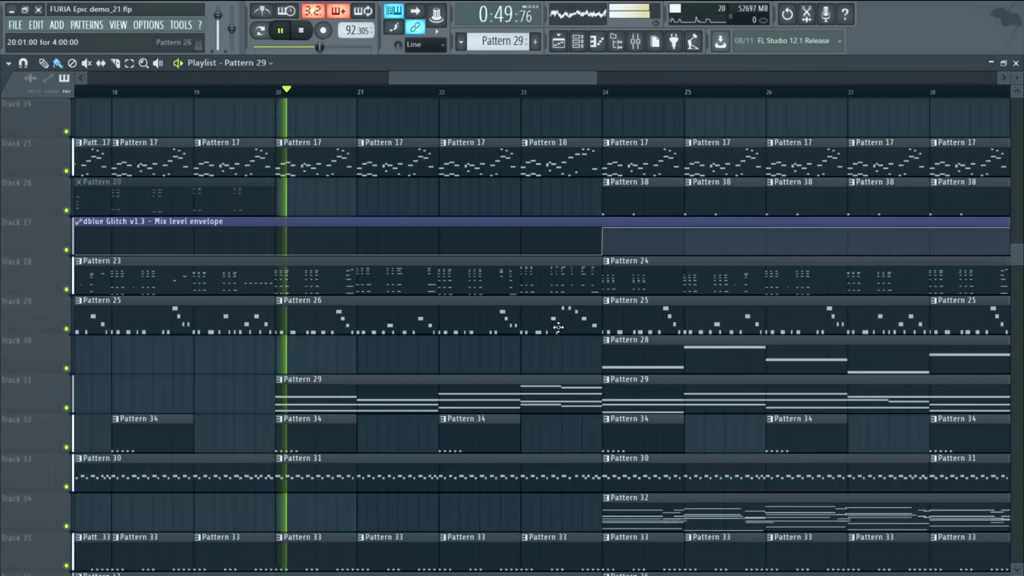
# - Follow the playlist playback through to bar 24, then stop it
pyautogui.scroll(-2, 550, 332)
pyautogui.scroll(-3, 550, 332)
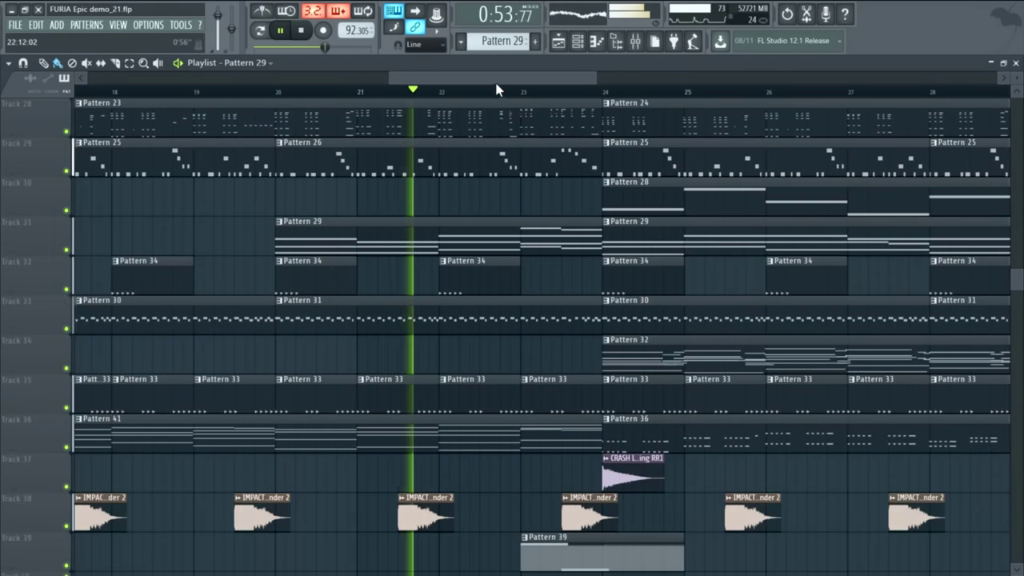
pyautogui.moveTo(494, 79); pyautogui.dragTo(552, 90)
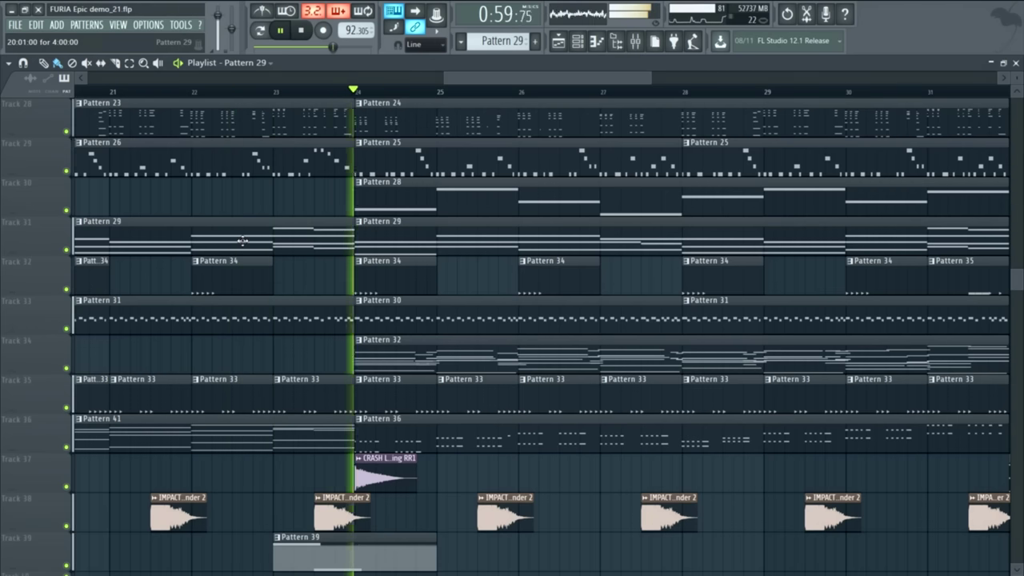
pyautogui.press('space')
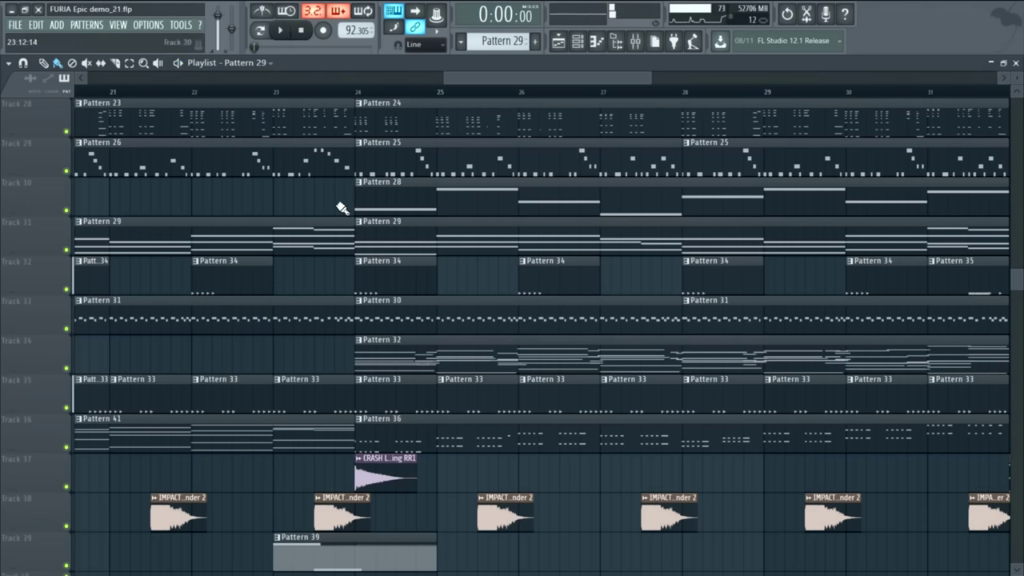
pyautogui.scroll(-3, 364, 264)
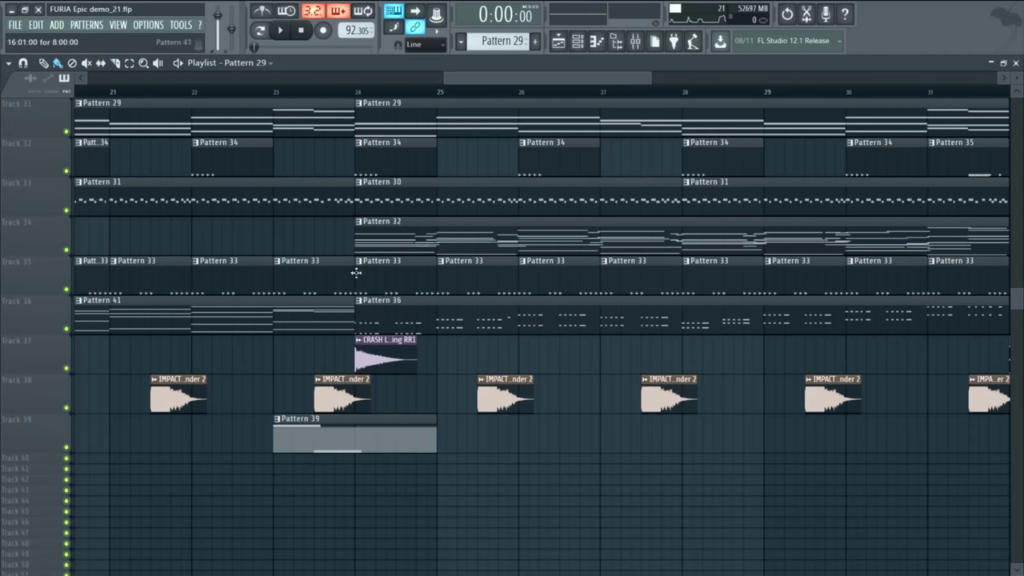
pyautogui.scroll(5, 356, 273)
# - Play MIDI Out #12's Pattern 24 alone in pattern mode, then return to the playlist
pyautogui.doubleClick(370, 213)
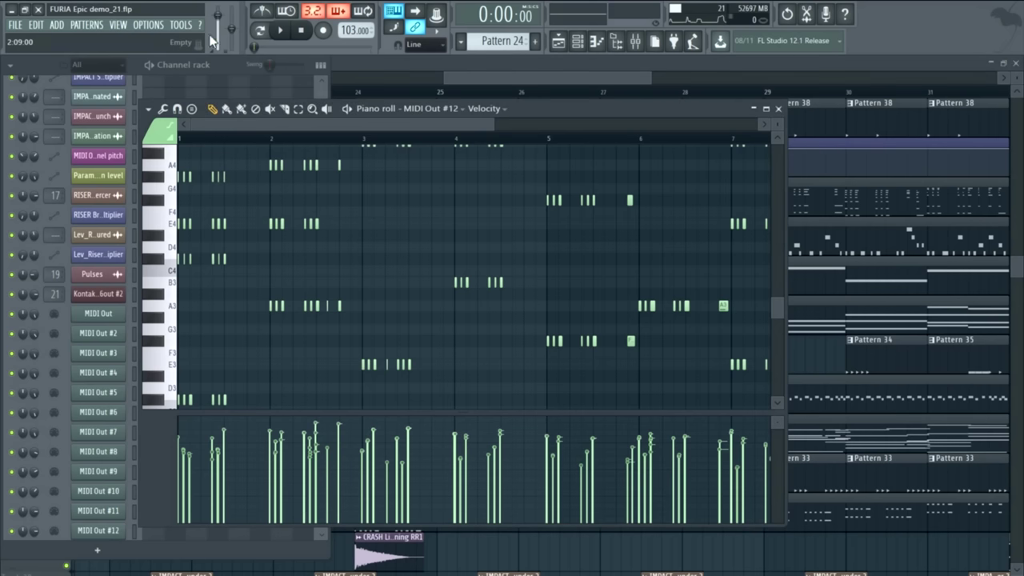
pyautogui.click(262, 31)
pyautogui.press('space')
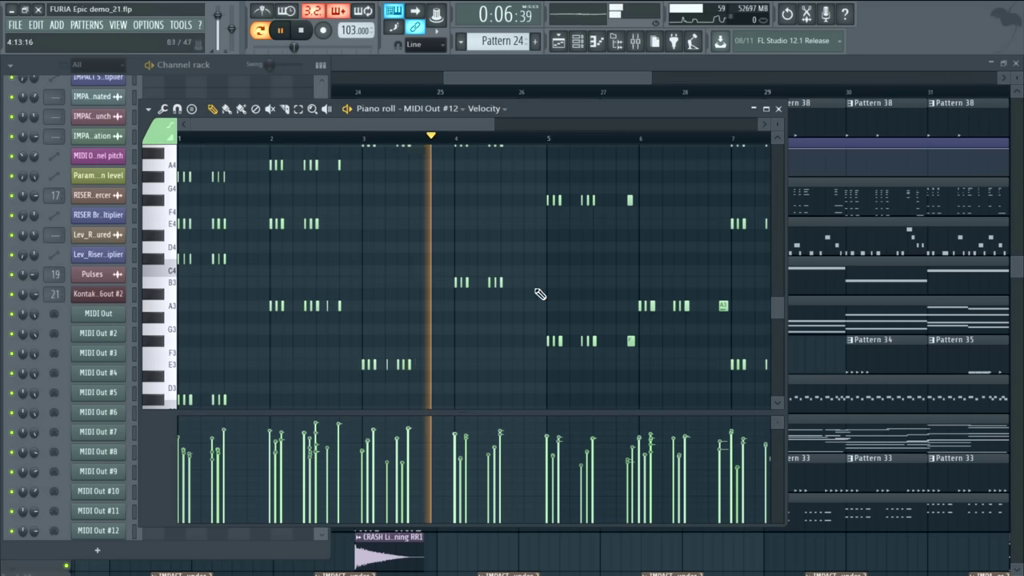
pyautogui.scroll(3, 542, 304)
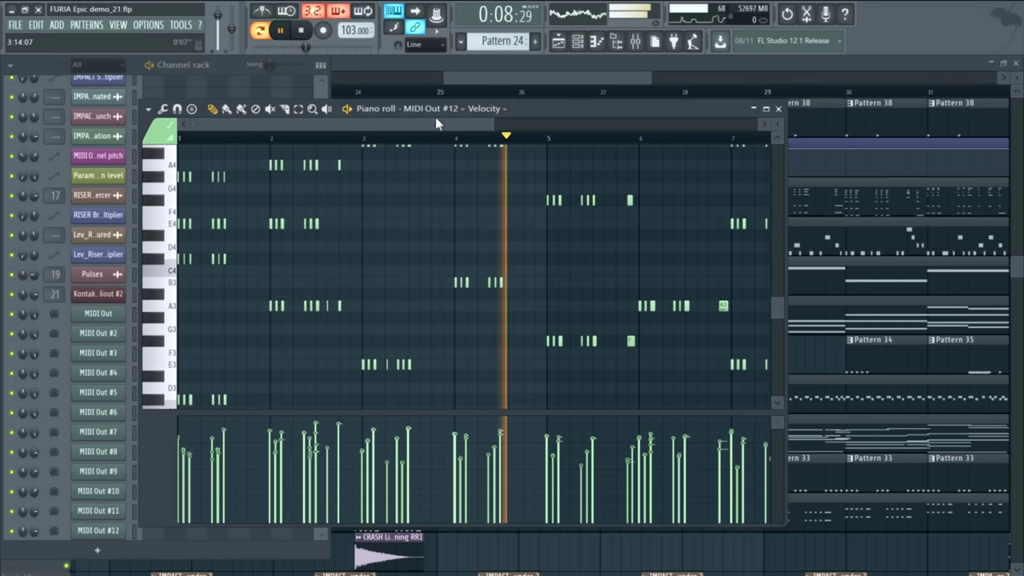
pyautogui.press('space')
pyautogui.press('F5')
# - Play Pattern 36 alone and view Kontakt 5 16out #3's notes before returning to the playlist
pyautogui.scroll(-2, 412, 404)
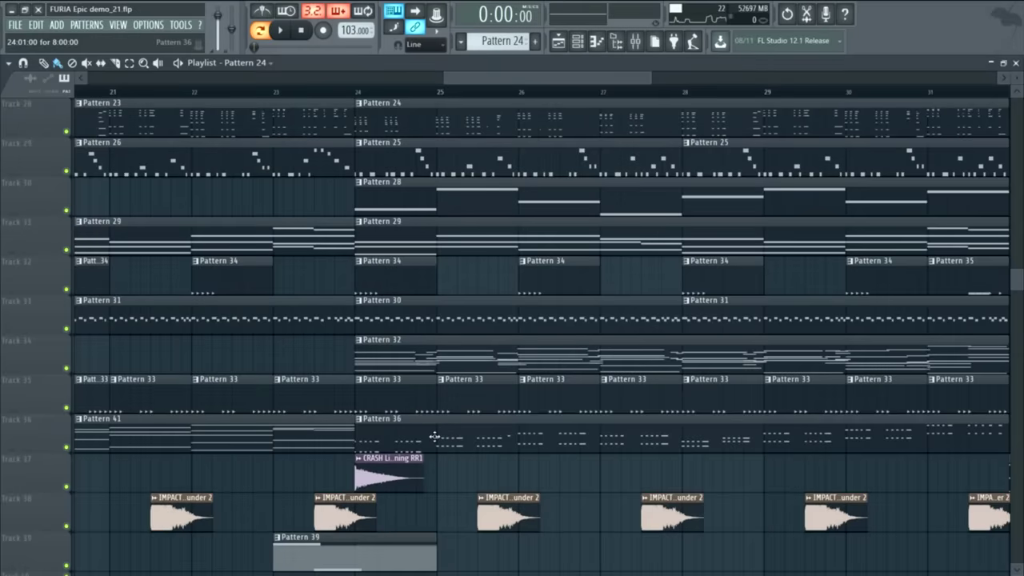
pyautogui.doubleClick(434, 437)
pyautogui.scroll(-10, 196, 200)
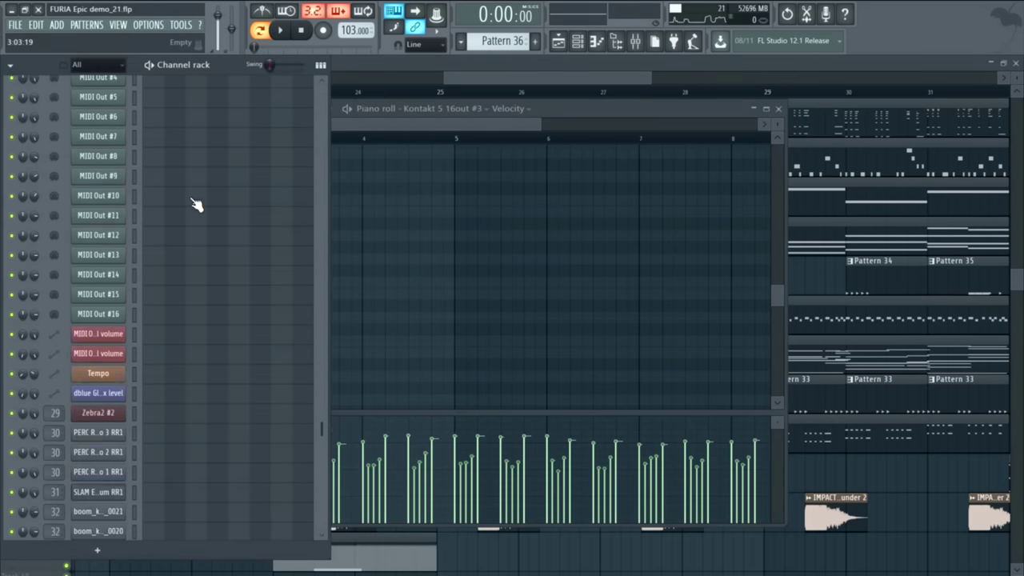
pyautogui.press('space')
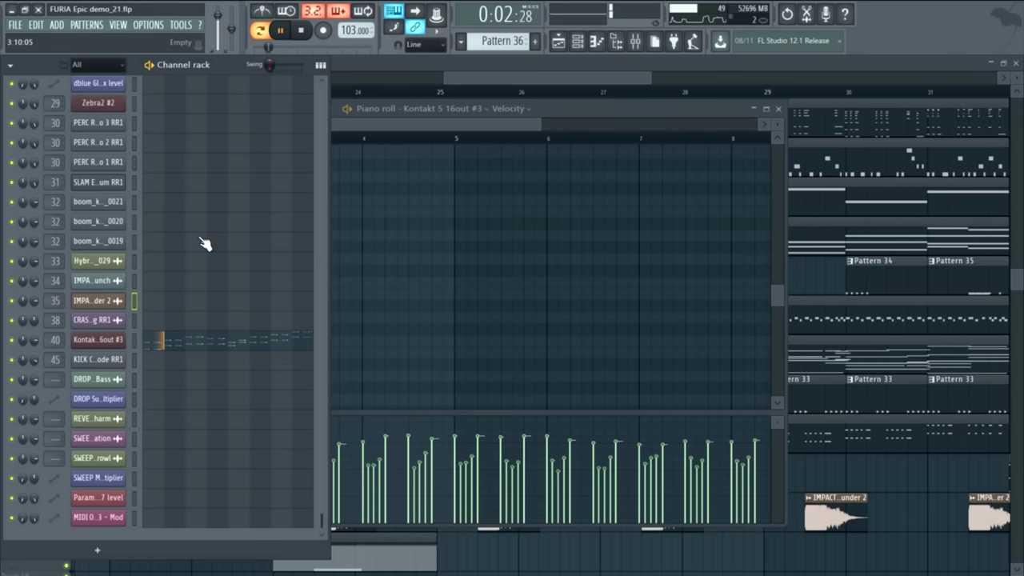
pyautogui.rightClick(104, 344)
pyautogui.click(152, 338)
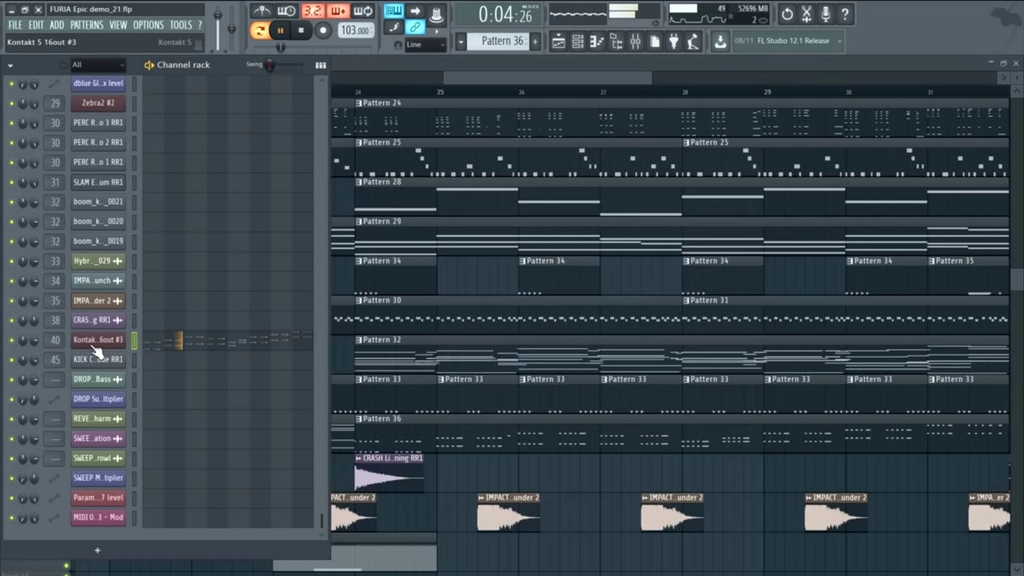
pyautogui.rightClick(96, 348)
pyautogui.click(169, 339)
pyautogui.scroll(3, 382, 284)
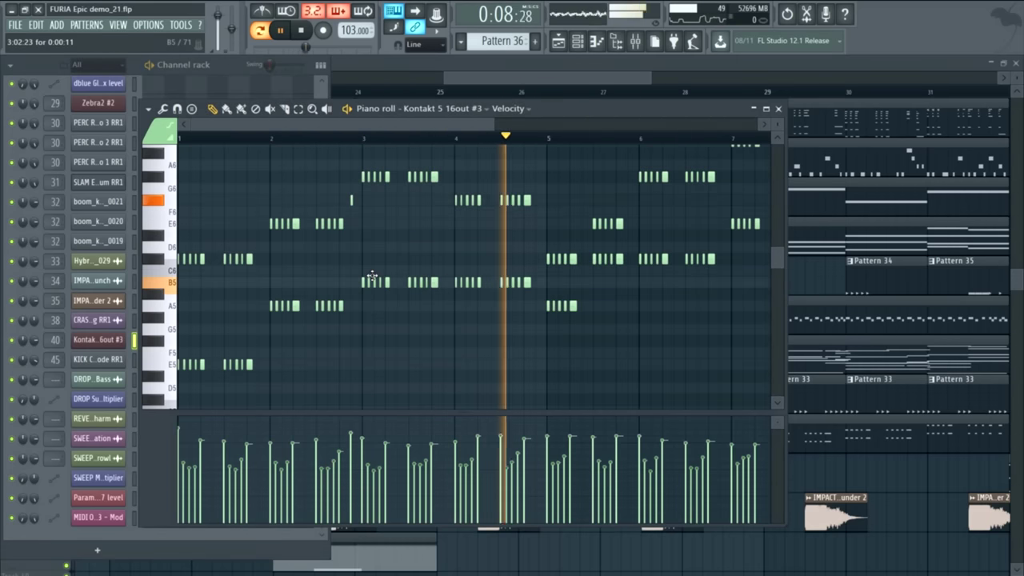
pyautogui.press('space')
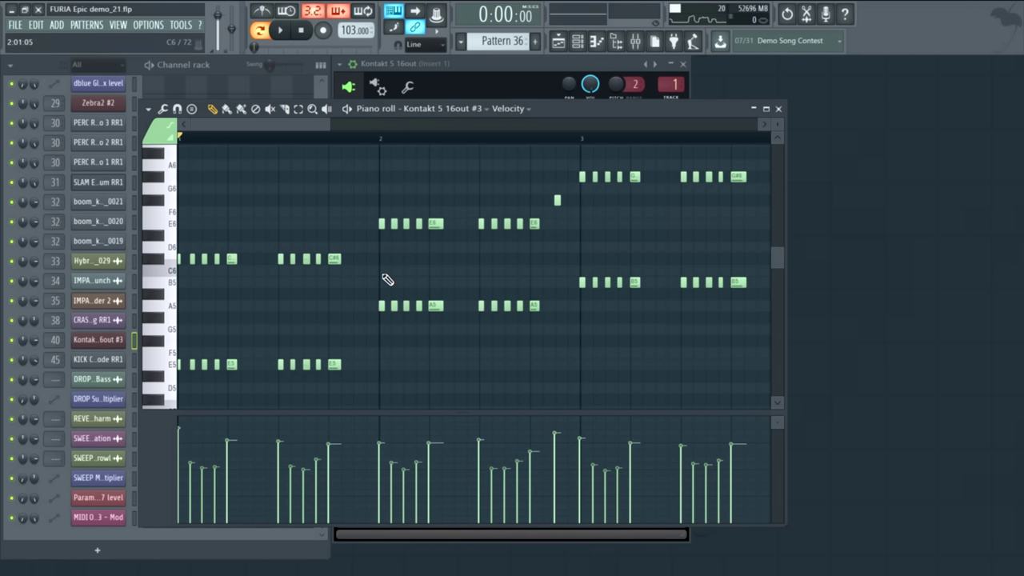
pyautogui.press('F5')
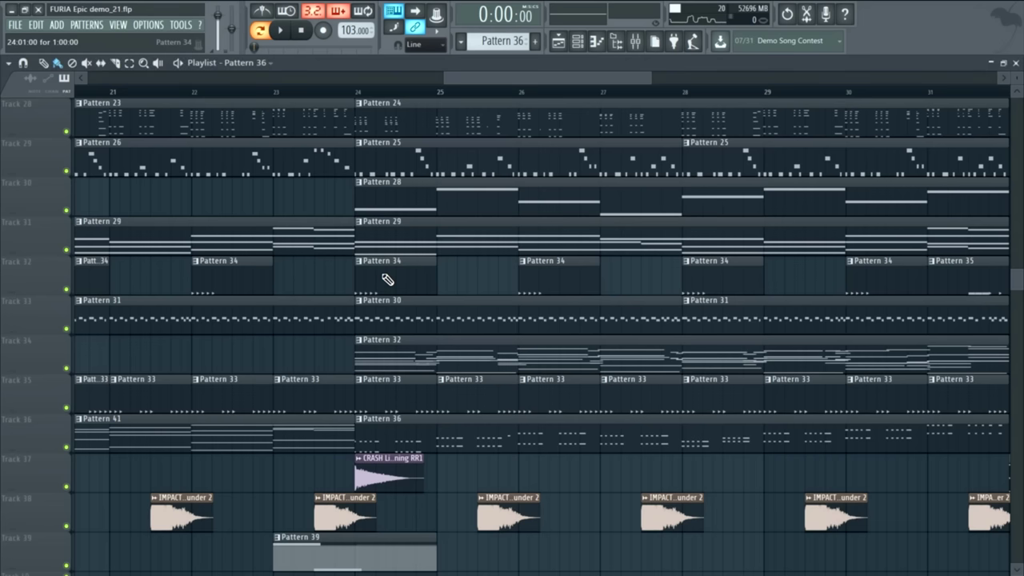
# - Open Pattern 32 in the piano roll and bring up the Kontakt 5 16out #2 instrument
pyautogui.doubleClick(403, 347)
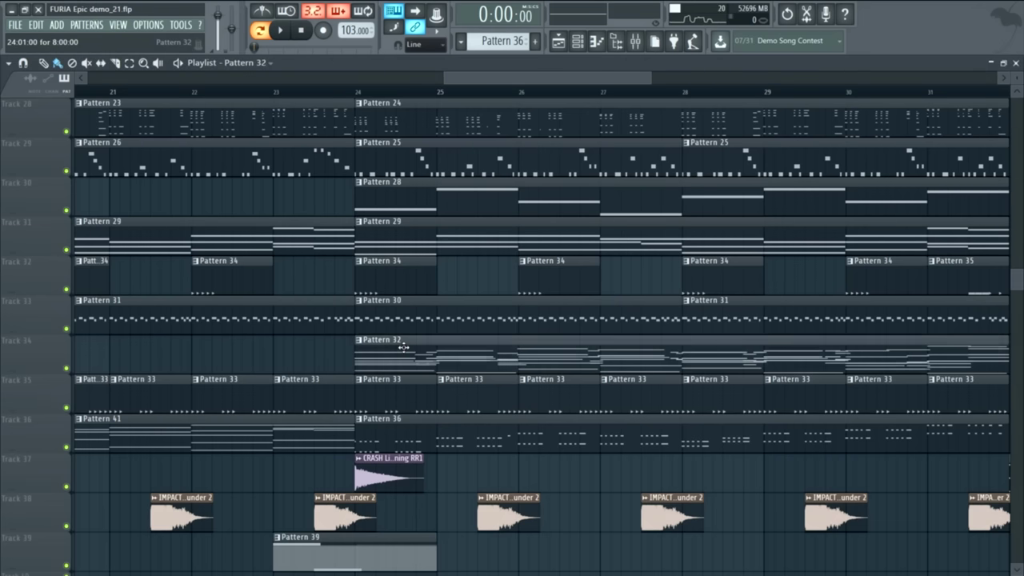
pyautogui.click(217, 67)
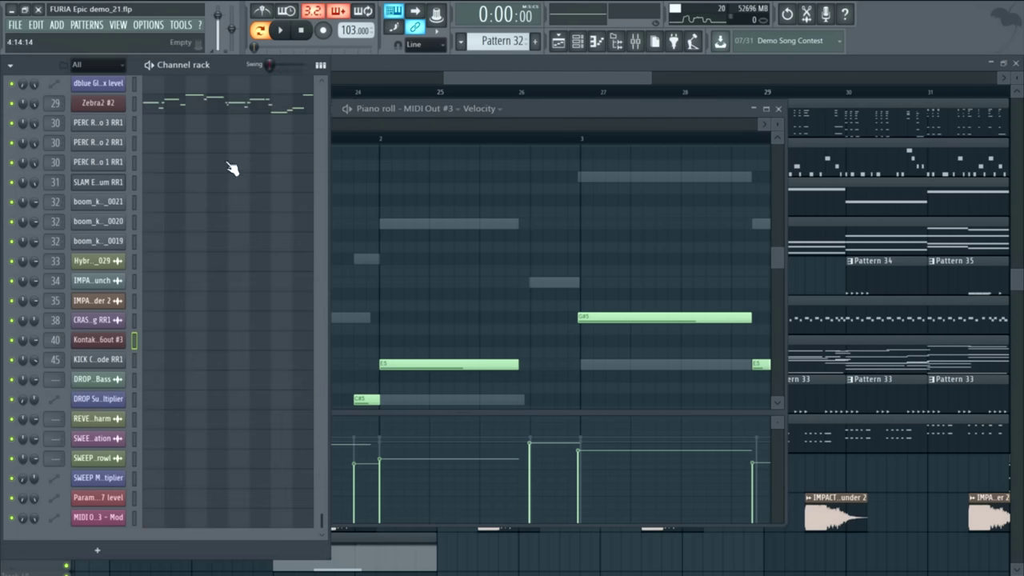
pyautogui.scroll(-10, 200, 217)
pyautogui.scroll(-2, 216, 224)
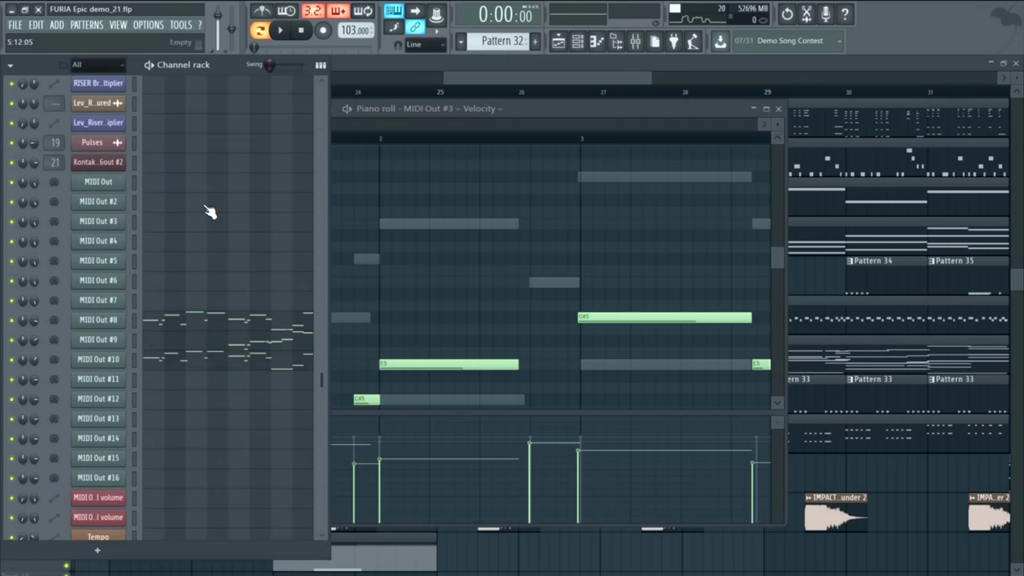
pyautogui.click(92, 162)
pyautogui.moveTo(495, 172); pyautogui.dragTo(492, 228)
pyautogui.moveTo(492, 296); pyautogui.dragTo(496, 402)
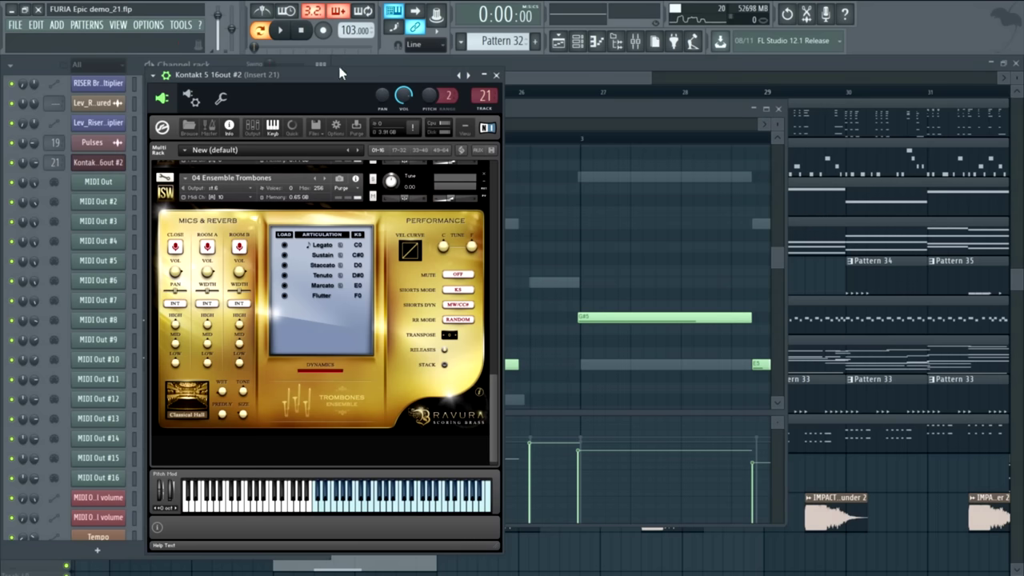
# - Review the notes in the MIDI Out #3 editor, then close it
pyautogui.click(513, 118)
pyautogui.scroll(-4, 292, 242)
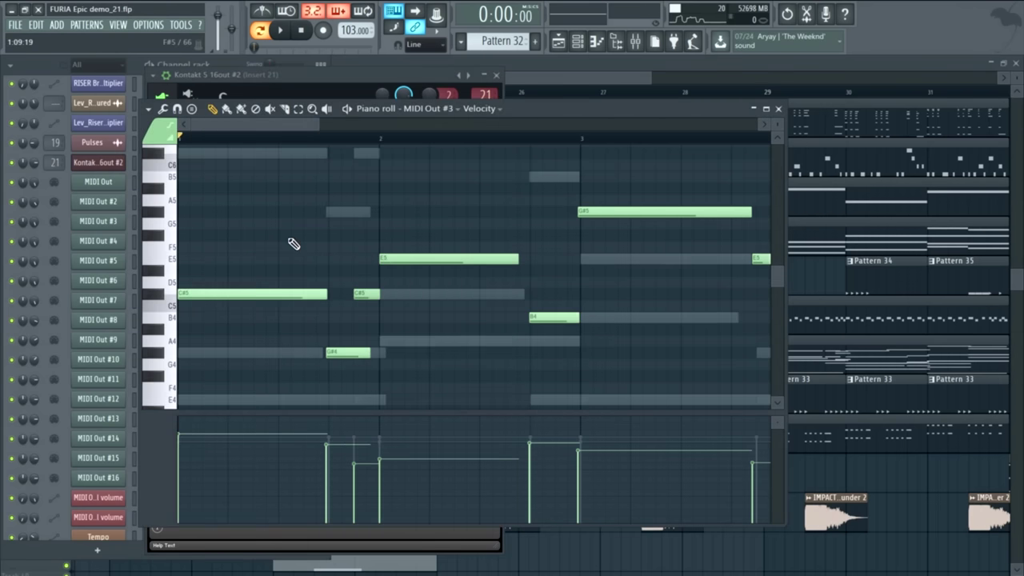
pyautogui.scroll(-1, 219, 379)
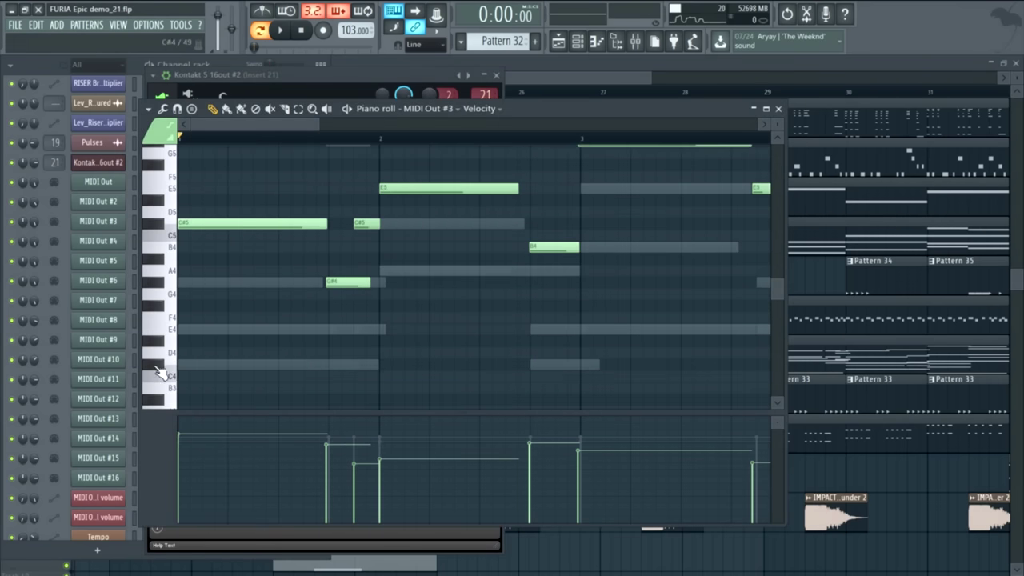
pyautogui.scroll(4, 208, 352)
pyautogui.scroll(-2, 219, 329)
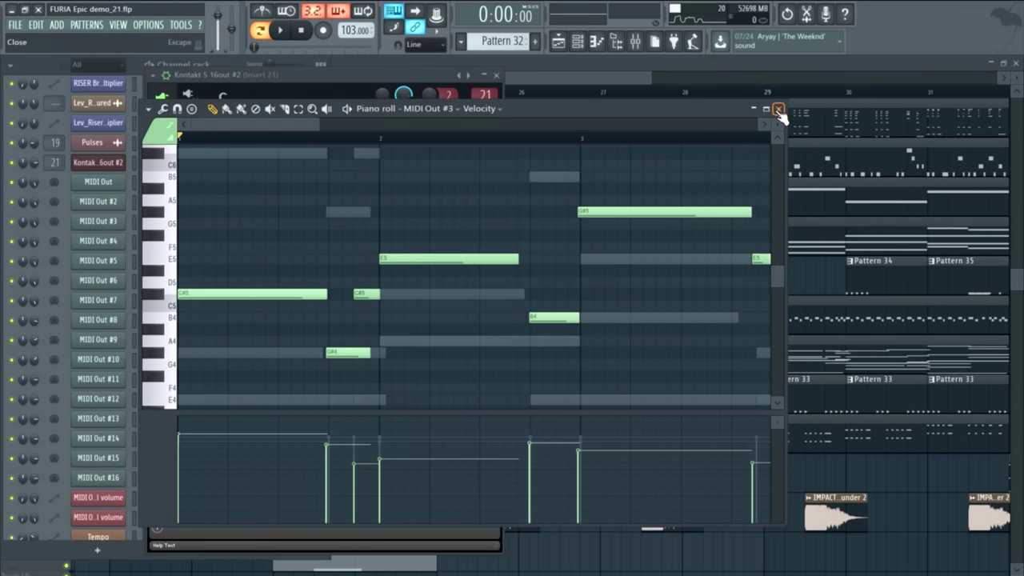
pyautogui.click(778, 108)
# - Open the Kontakt 5 16out instrument from the channel rack and browse its panel
pyautogui.click(48, 62)
pyautogui.scroll(-3, 120, 320)
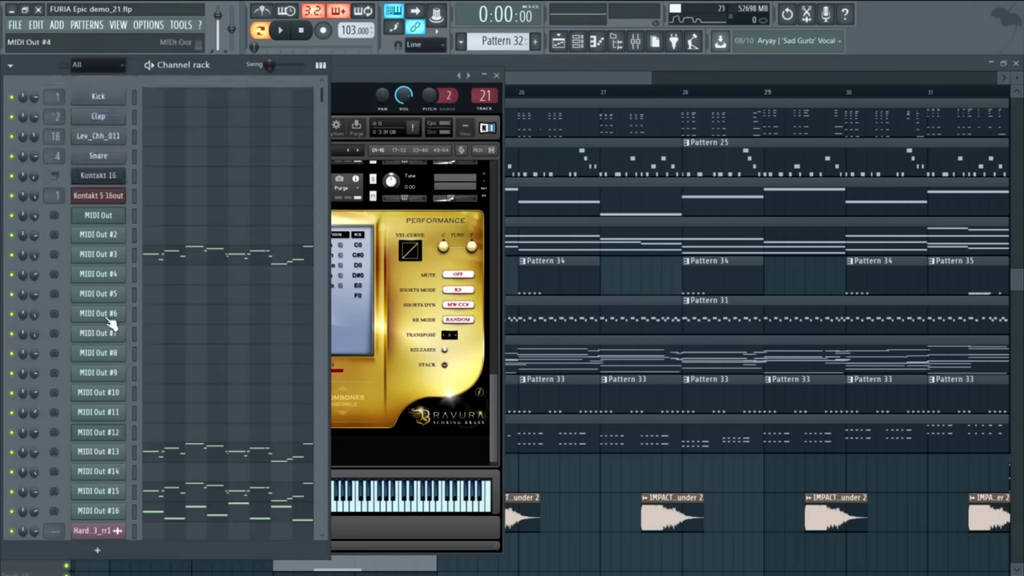
pyautogui.scroll(3, 154, 226)
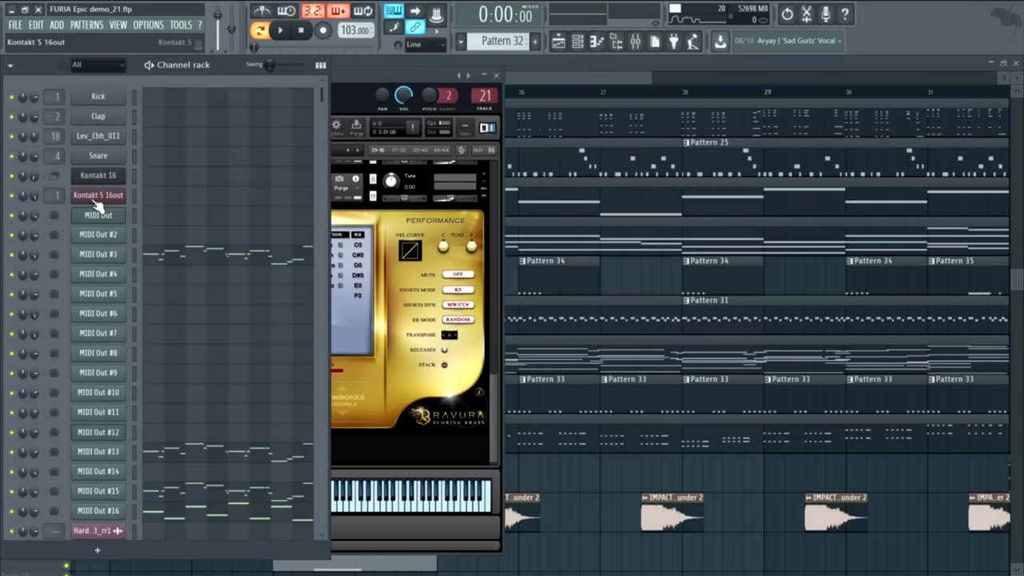
pyautogui.click(116, 198)
pyautogui.scroll(-3, 672, 178)
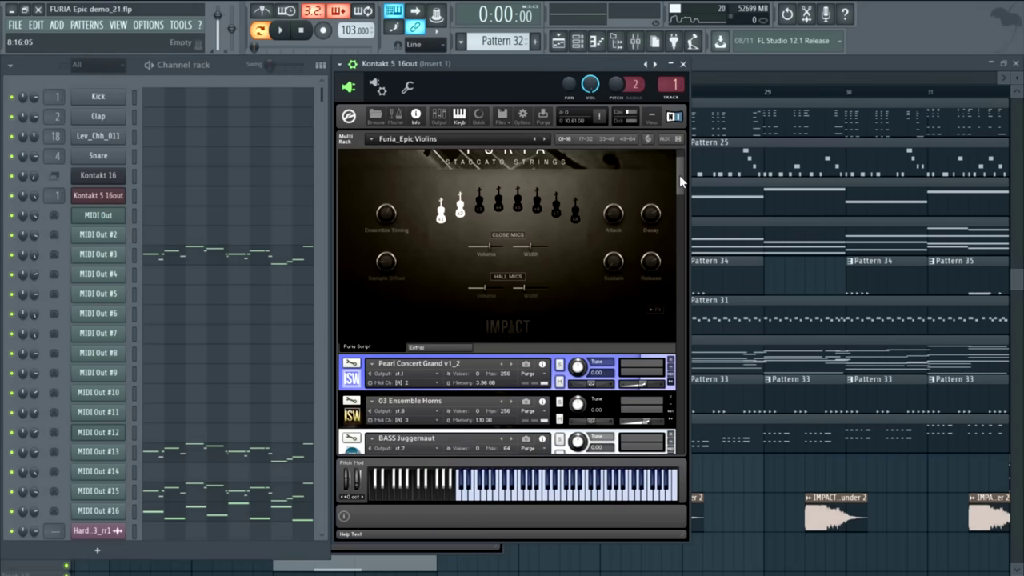
pyautogui.moveTo(679, 154); pyautogui.dragTo(677, 444)
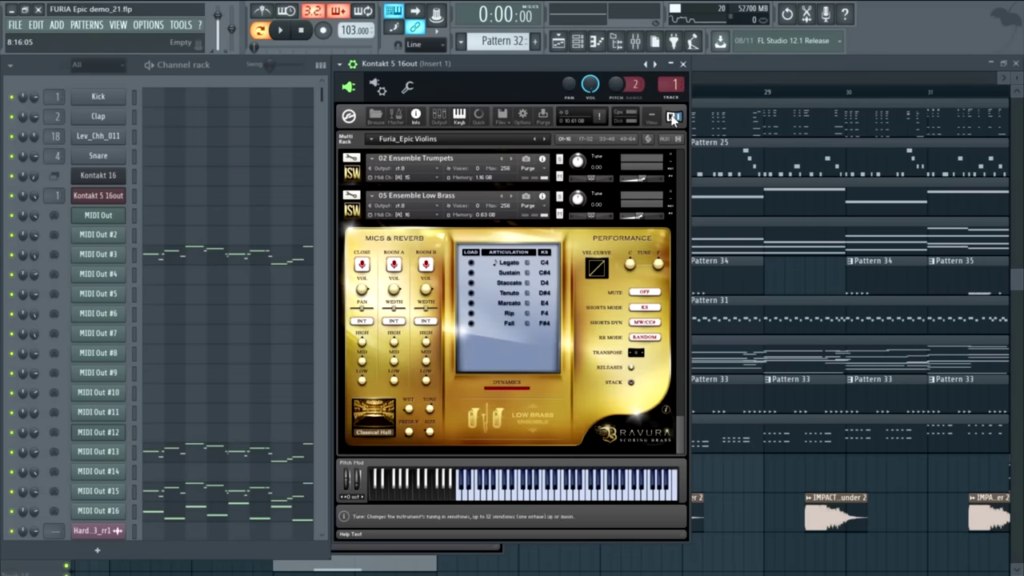
# - Solo track 34's Pattern 32 in the playlist and play the song from bar 24
pyautogui.click(754, 67)
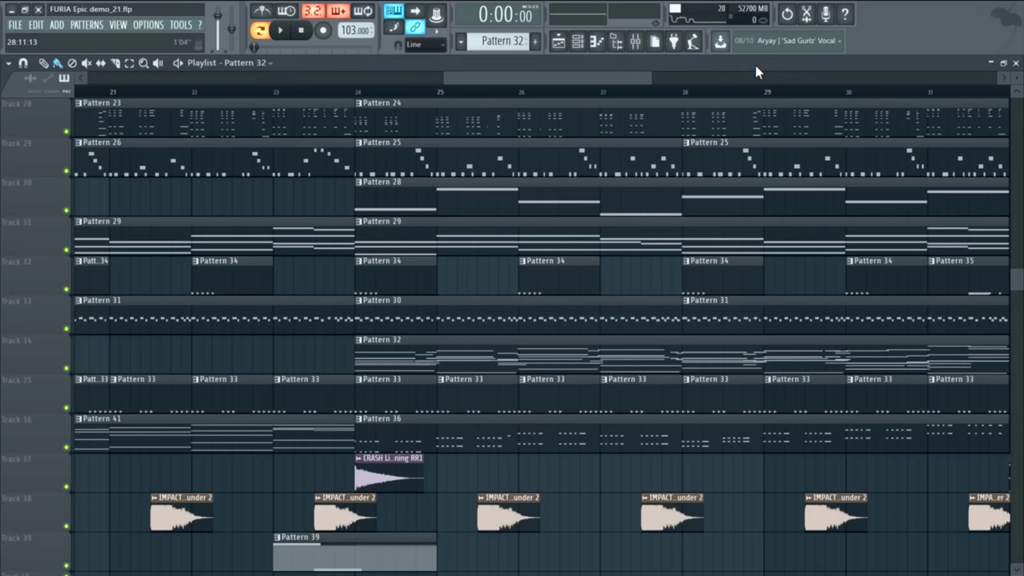
pyautogui.click(356, 90)
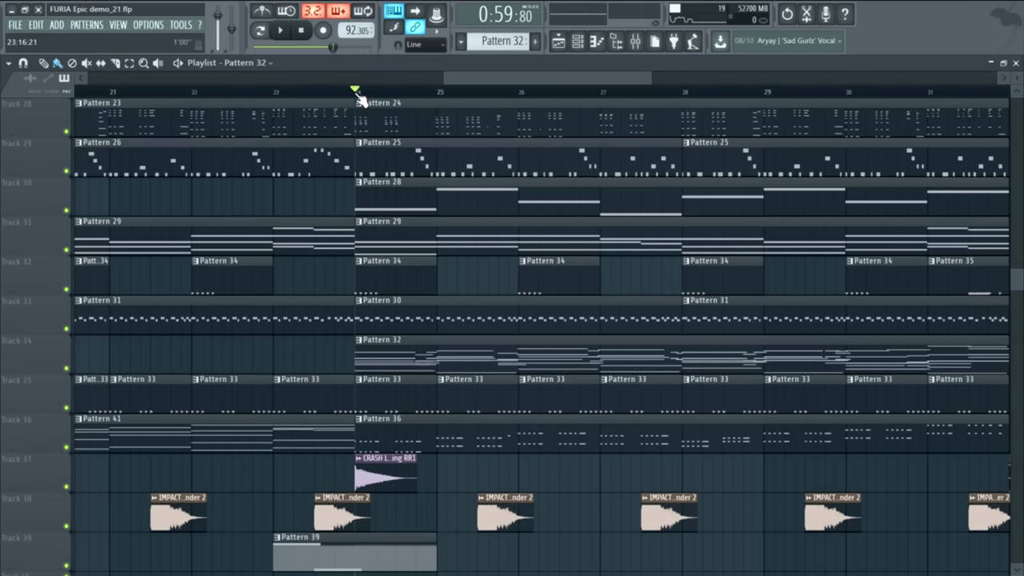
pyautogui.rightClick(67, 369)
pyautogui.press('space')
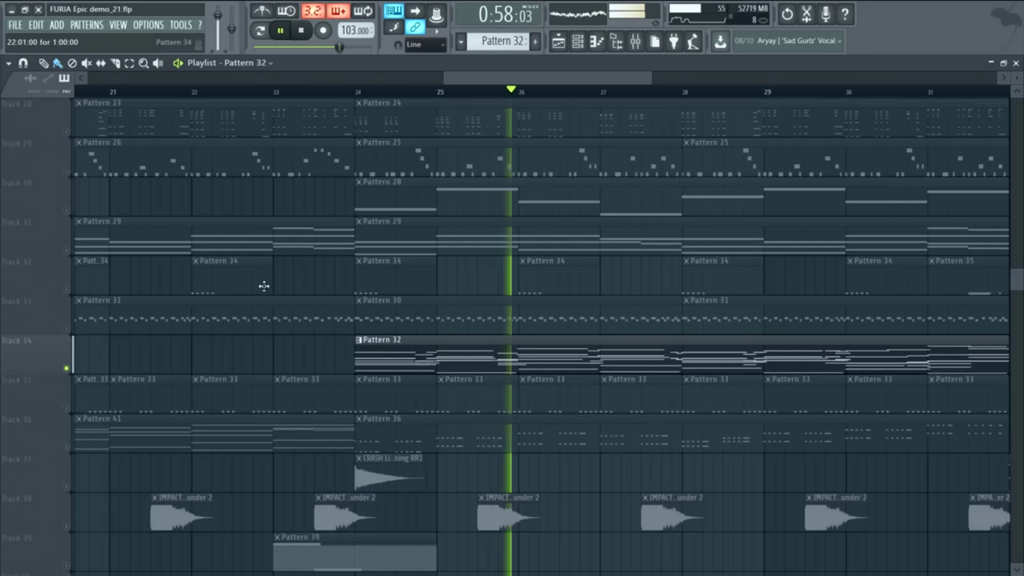
# - Stop playback, mute the Serum #2 channel, and briefly check its Serum patch window
pyautogui.press('F6')
pyautogui.scroll(-5, 240, 280)
pyautogui.press('space')
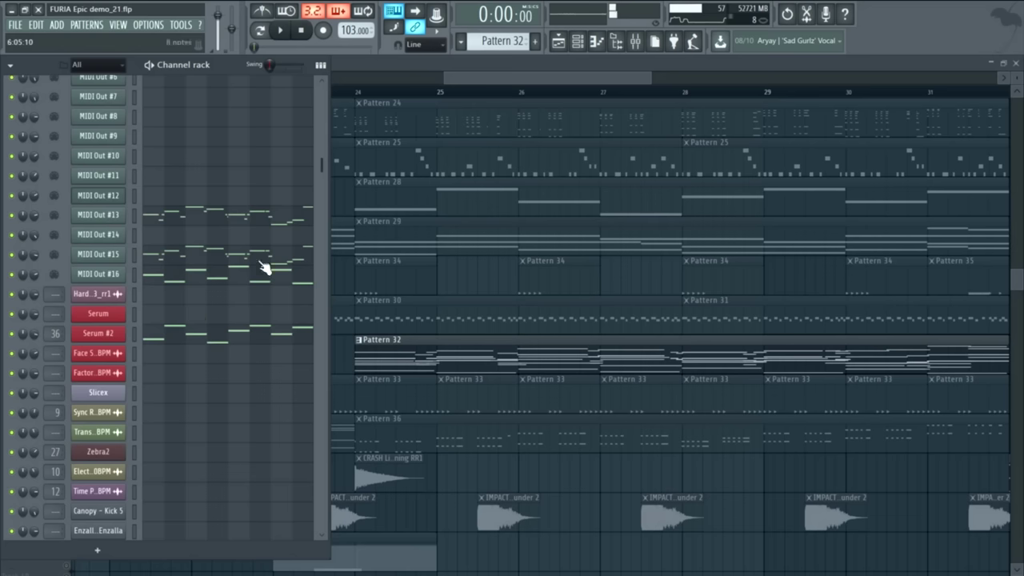
pyautogui.click(11, 332)
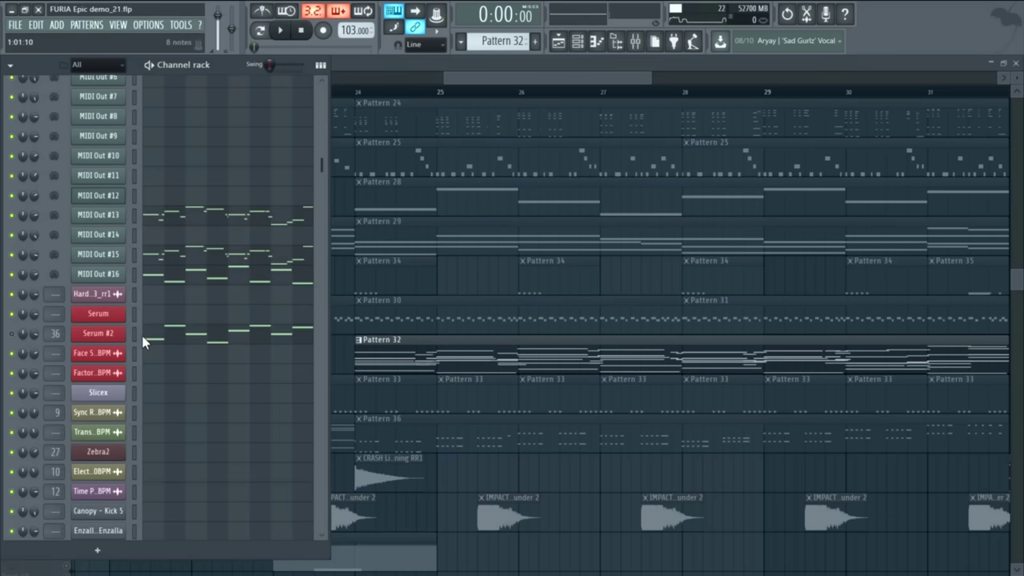
pyautogui.click(110, 333)
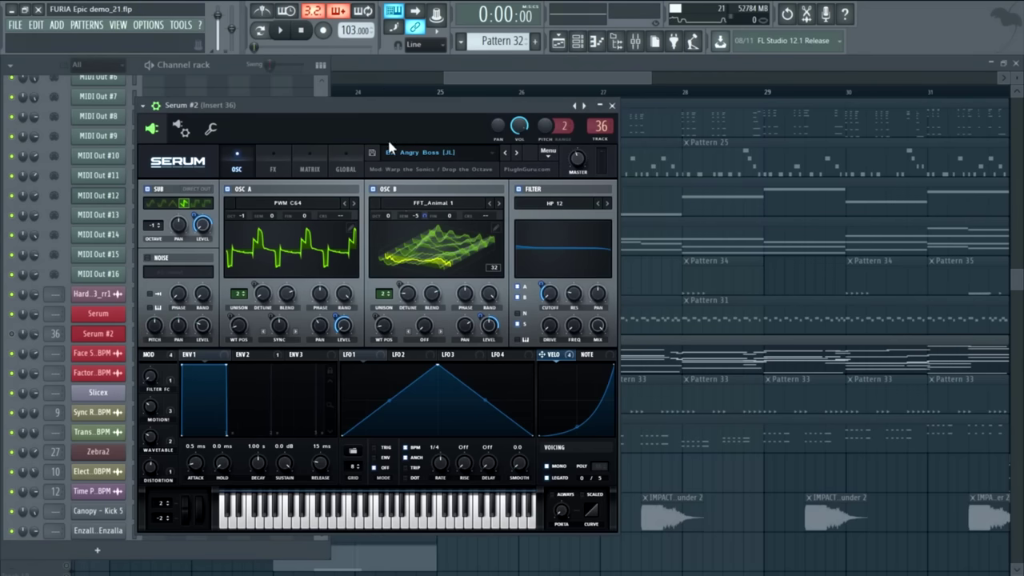
pyautogui.press('Escape')
pyautogui.scroll(-4, 187, 256)
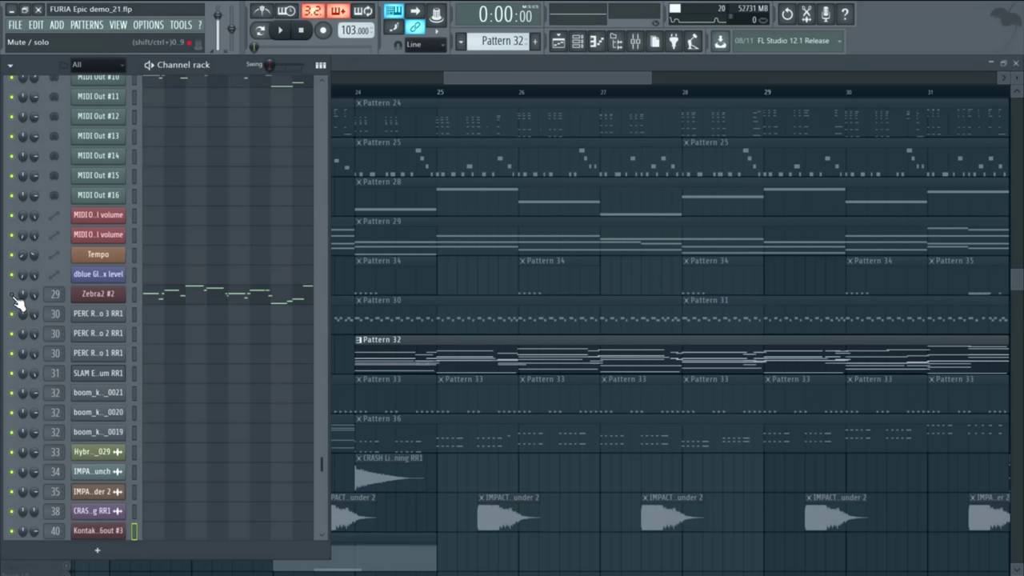
# - Play from bar 24 while showing the channel rack, then stop and hide the rack
pyautogui.click(356, 92)
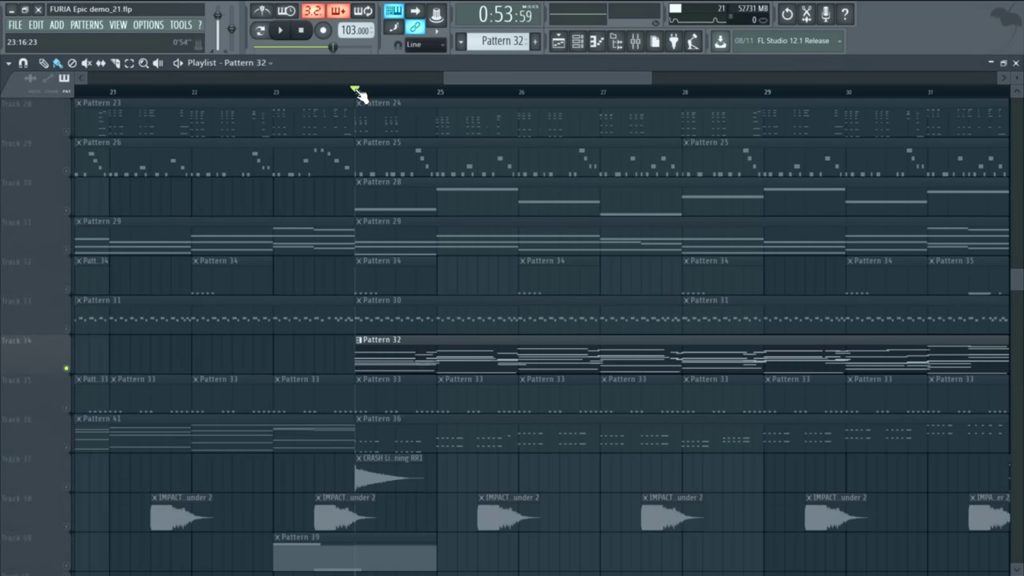
pyautogui.press('space')
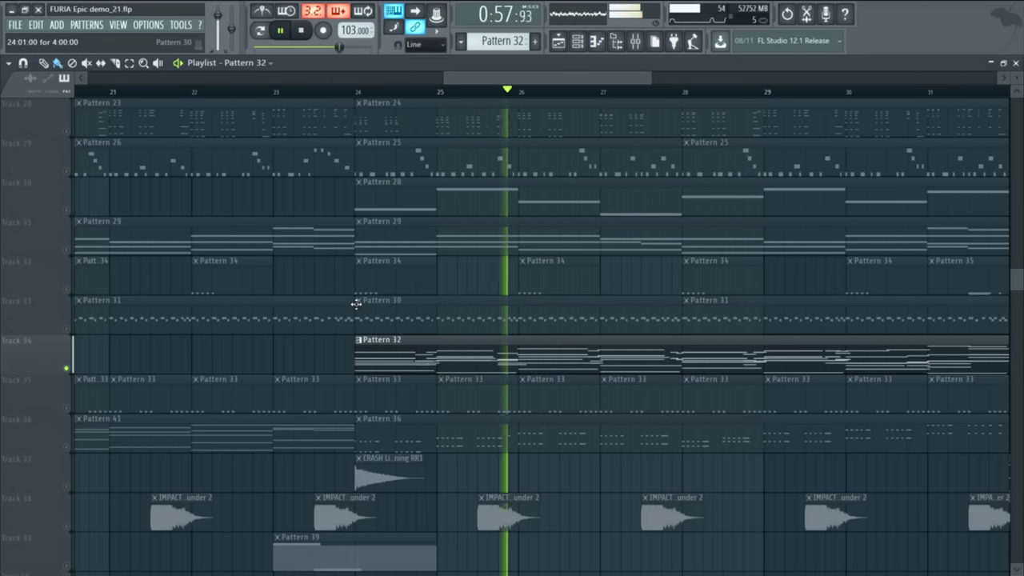
pyautogui.press('F6')
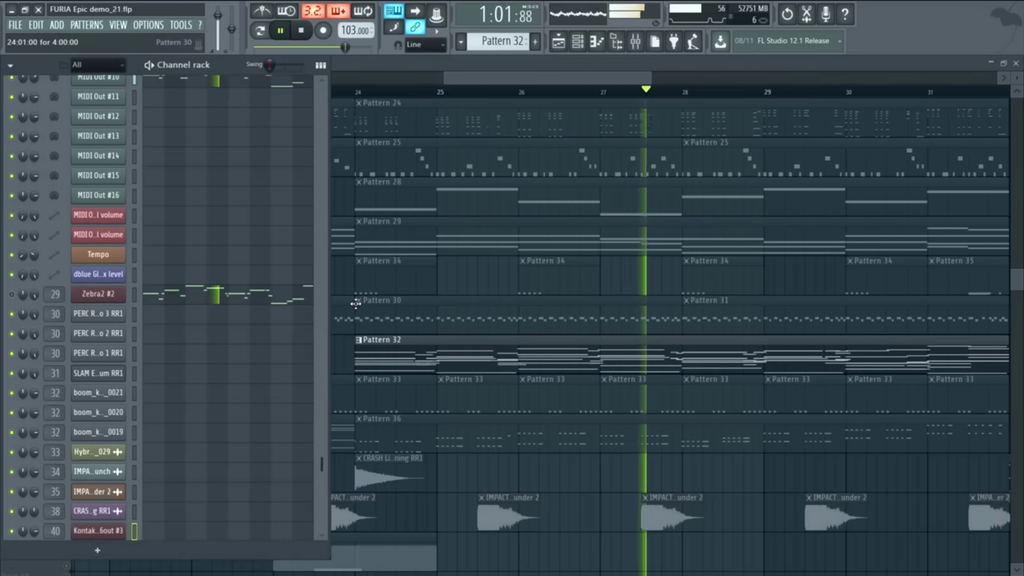
pyautogui.press('space')
pyautogui.press('F6')
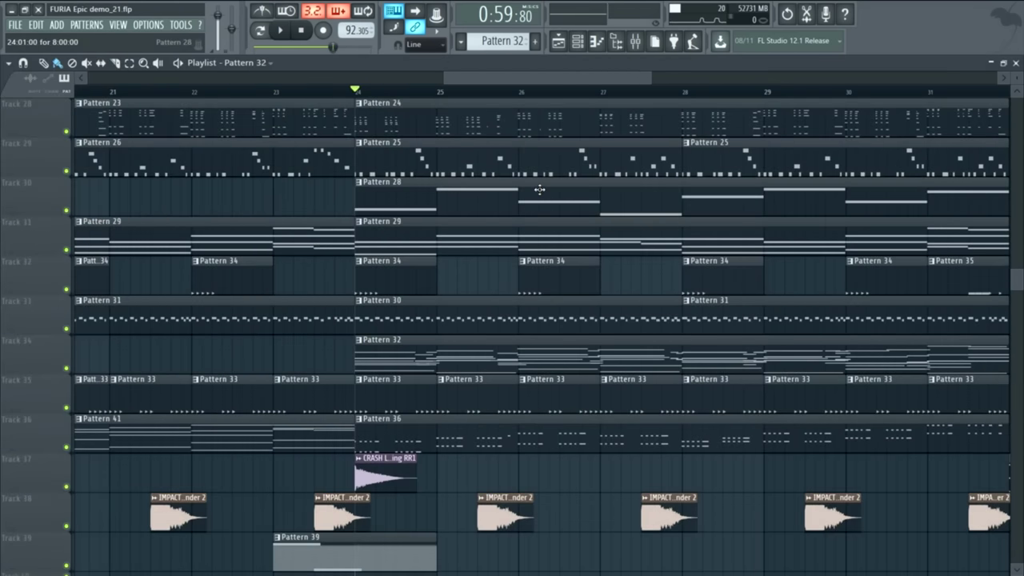
# - Open Pattern 28's Zebra2 notes, play them, and briefly check the Zebra2 synth
pyautogui.doubleClick(539, 190)
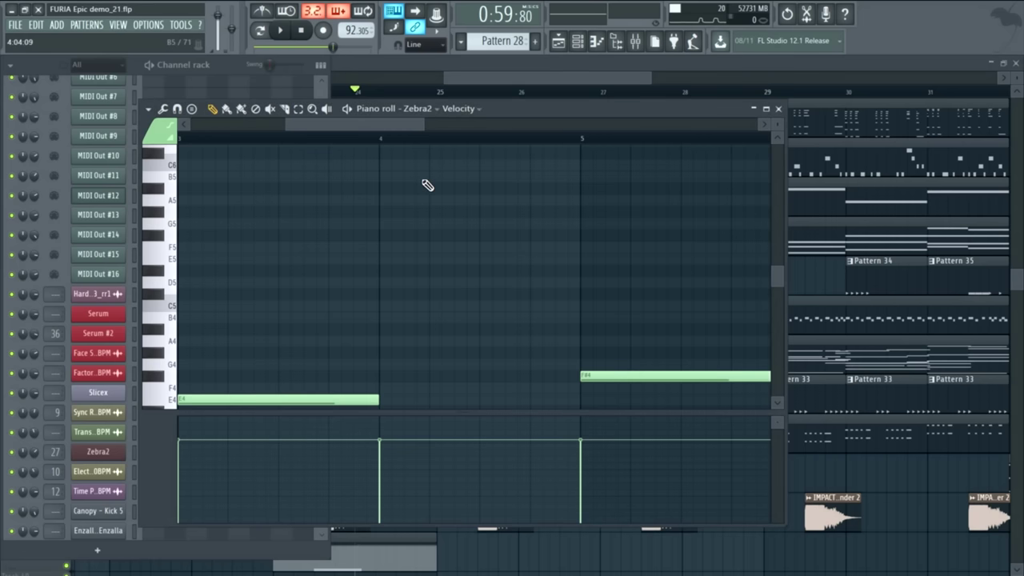
pyautogui.press('F6')
pyautogui.scroll(-3, 167, 168)
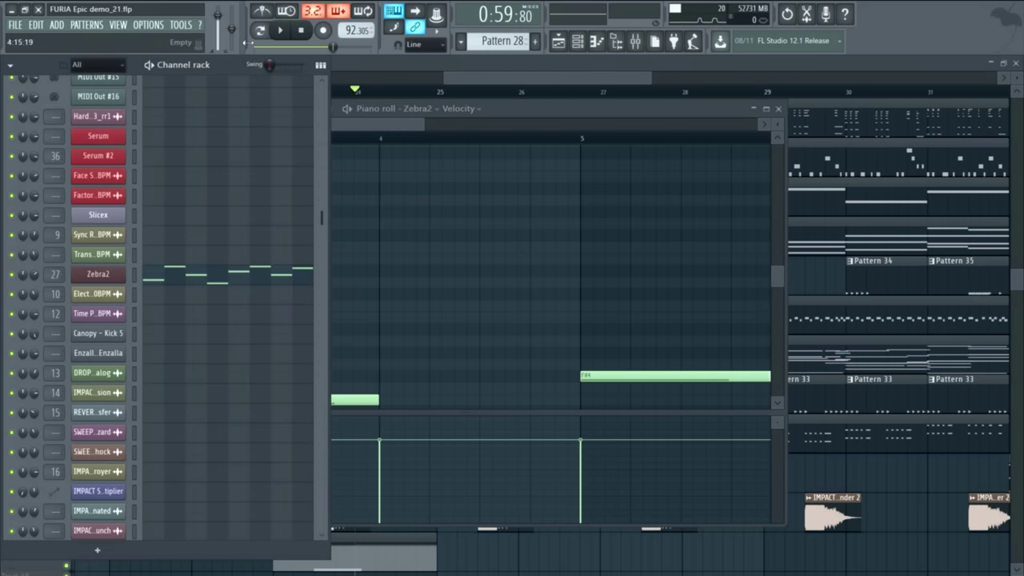
pyautogui.press('space')
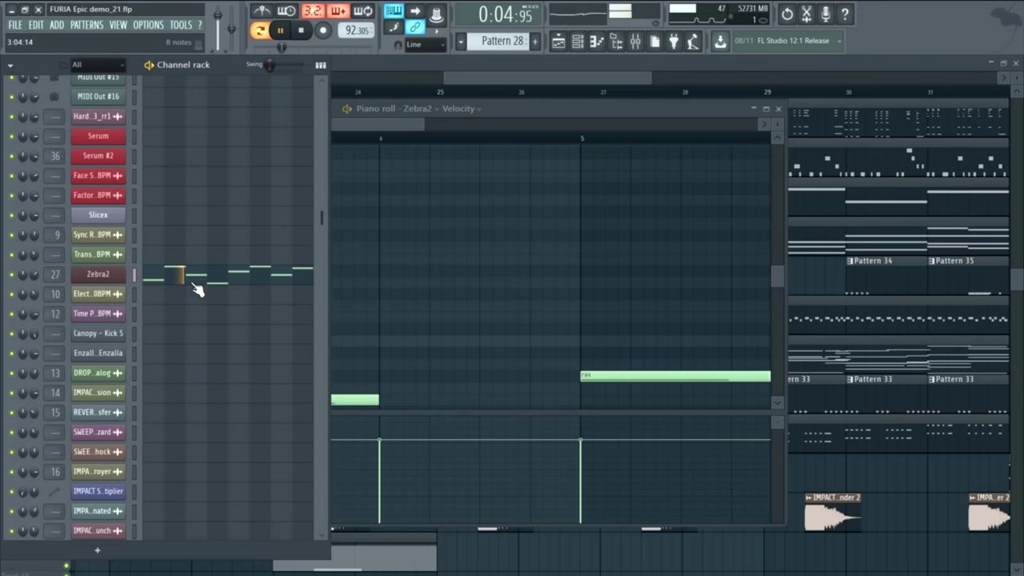
pyautogui.press('space')
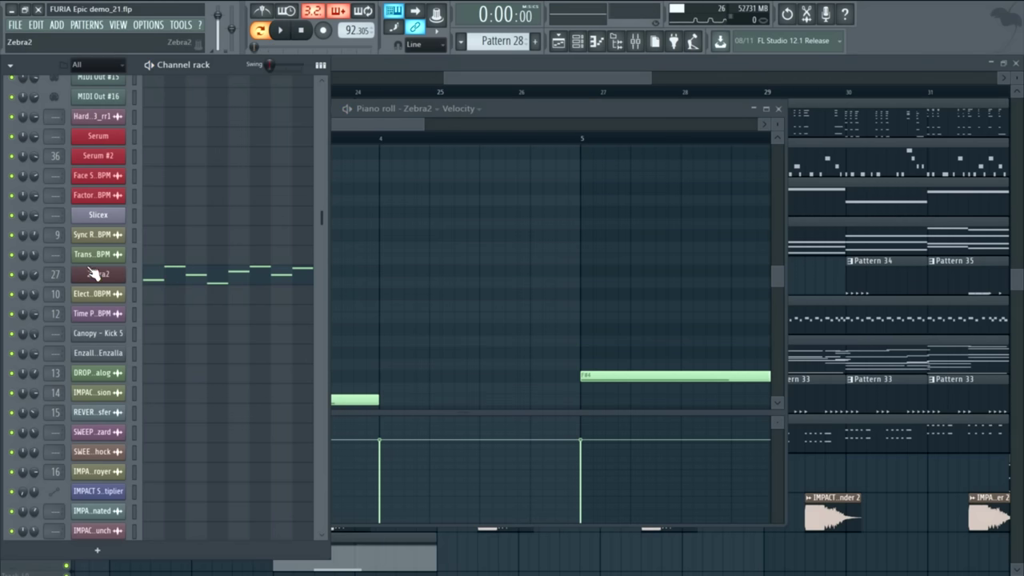
pyautogui.click(94, 275)
pyautogui.click(92, 274)
# - Inspect the dblue Glitch effect on mixer insert 27 and listen to that insert
pyautogui.press('F9')
pyautogui.click(192, 244)
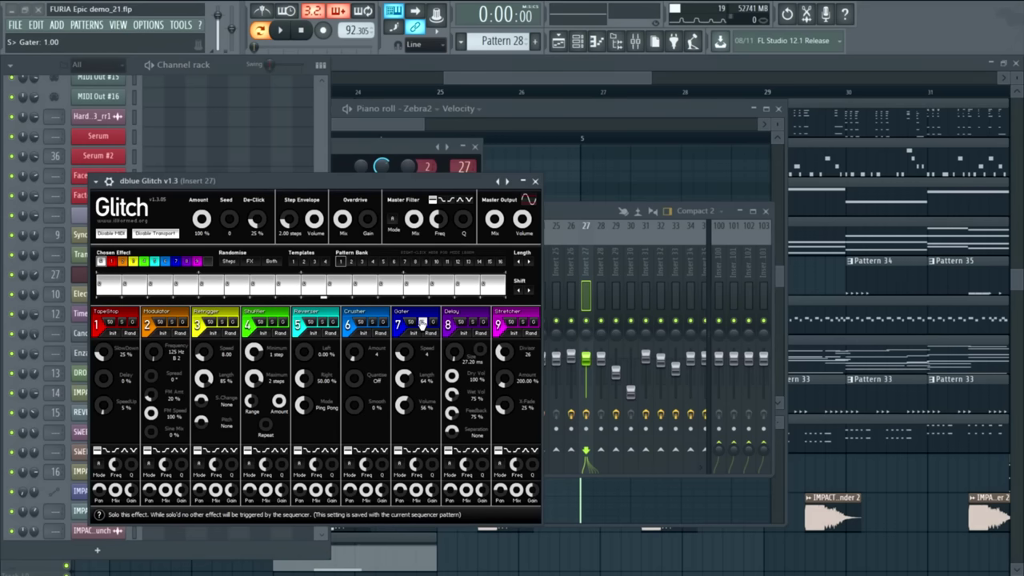
pyautogui.click(535, 181)
pyautogui.moveTo(350, 214); pyautogui.dragTo(373, 211)
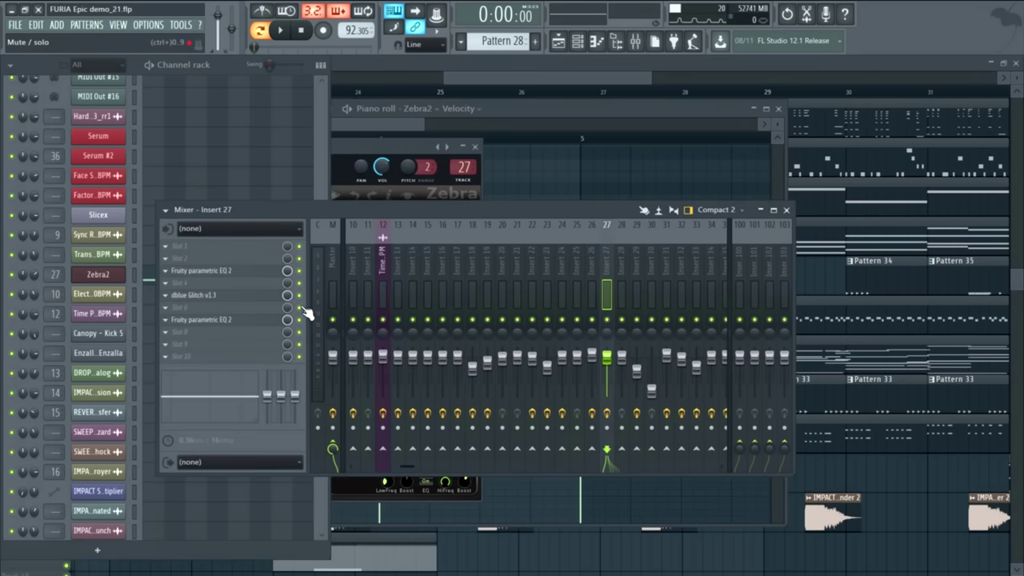
pyautogui.press('space')
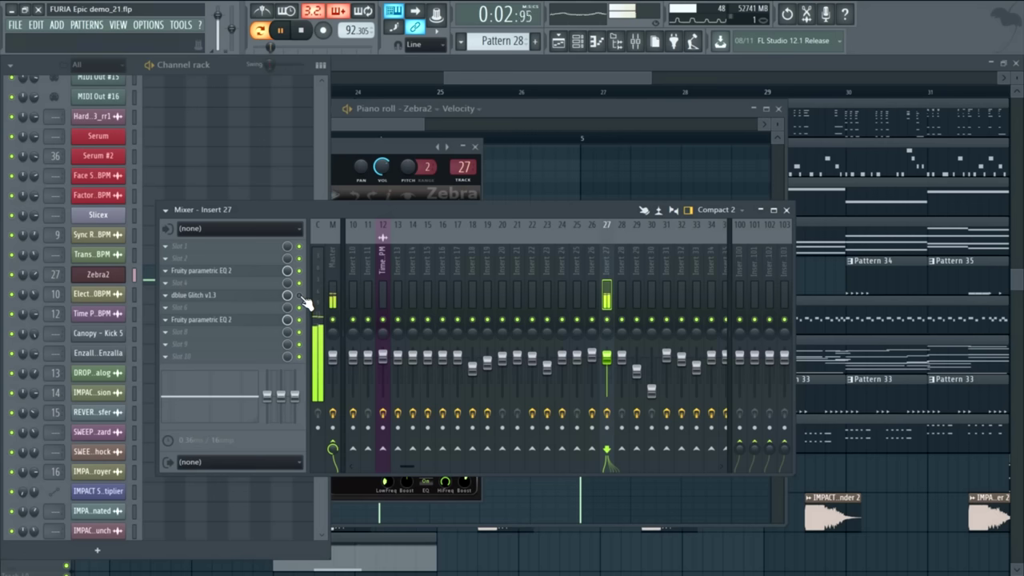
pyautogui.press('space')
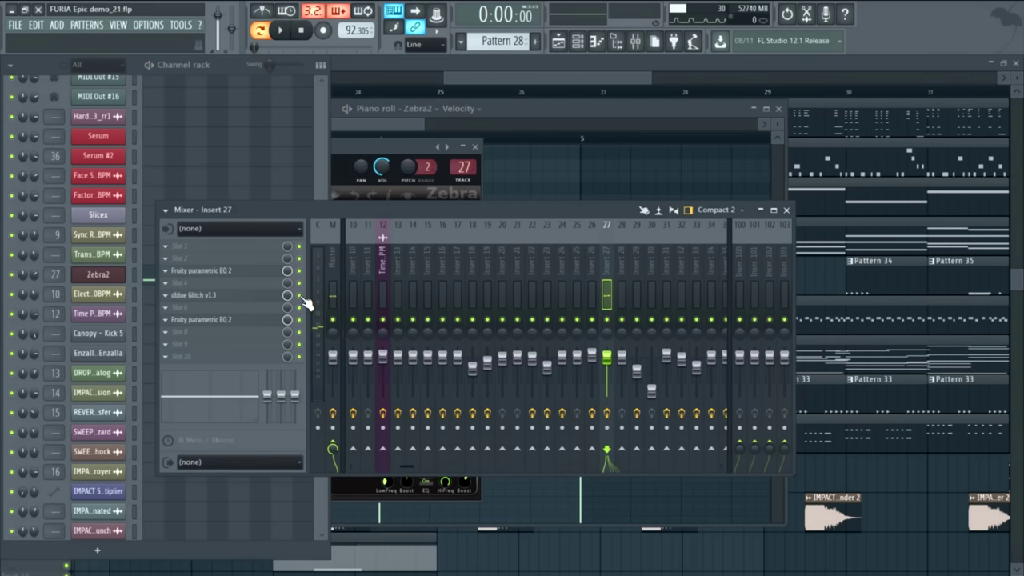
# - Check insert 27's parametric EQs, then close every window and stop playback
pyautogui.press('space')
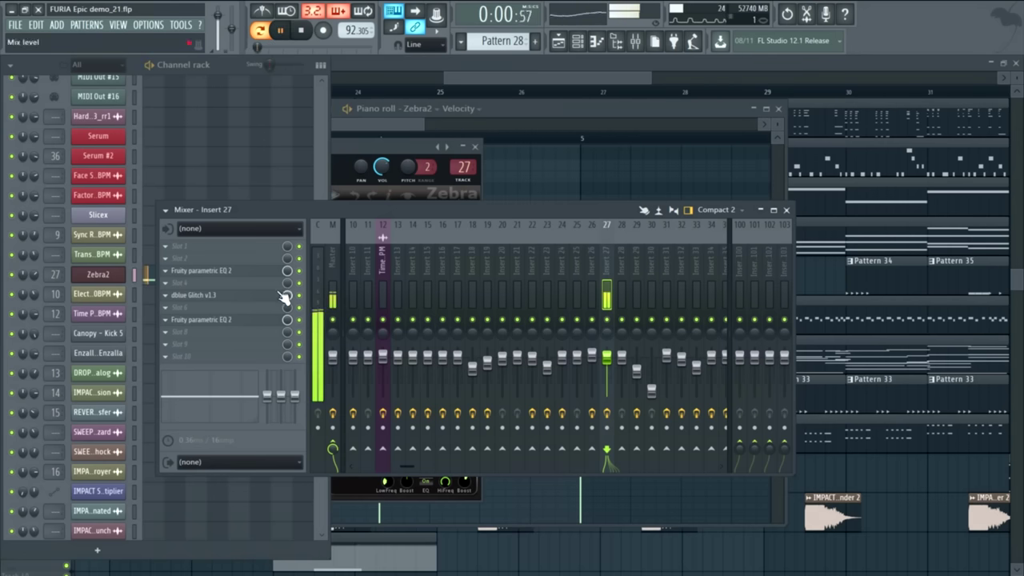
pyautogui.click(240, 270)
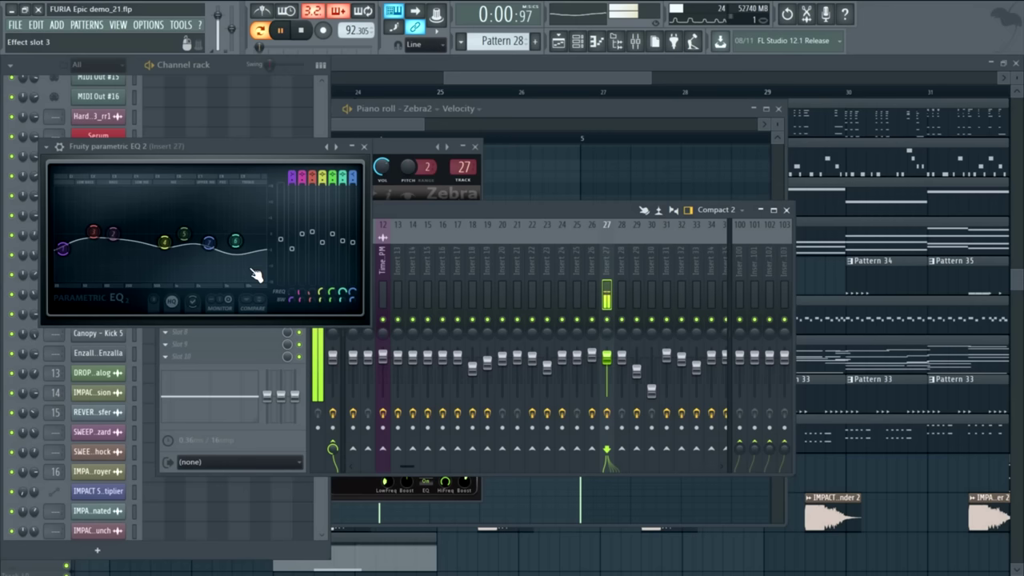
pyautogui.click(364, 147)
pyautogui.click(252, 324)
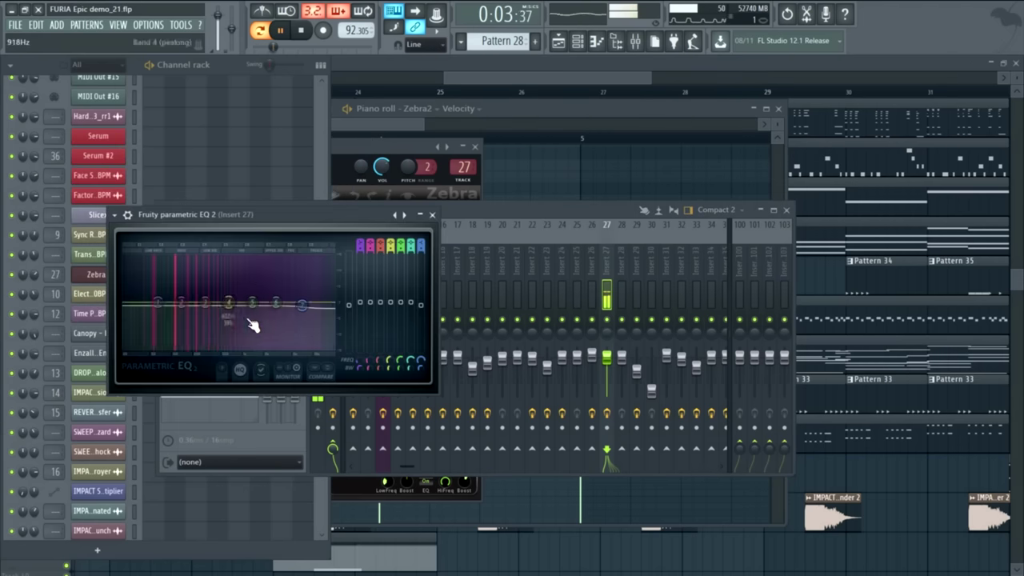
pyautogui.click(432, 215)
pyautogui.press('F12')
pyautogui.press('space')
pyautogui.moveTo(475, 77); pyautogui.dragTo(516, 78)
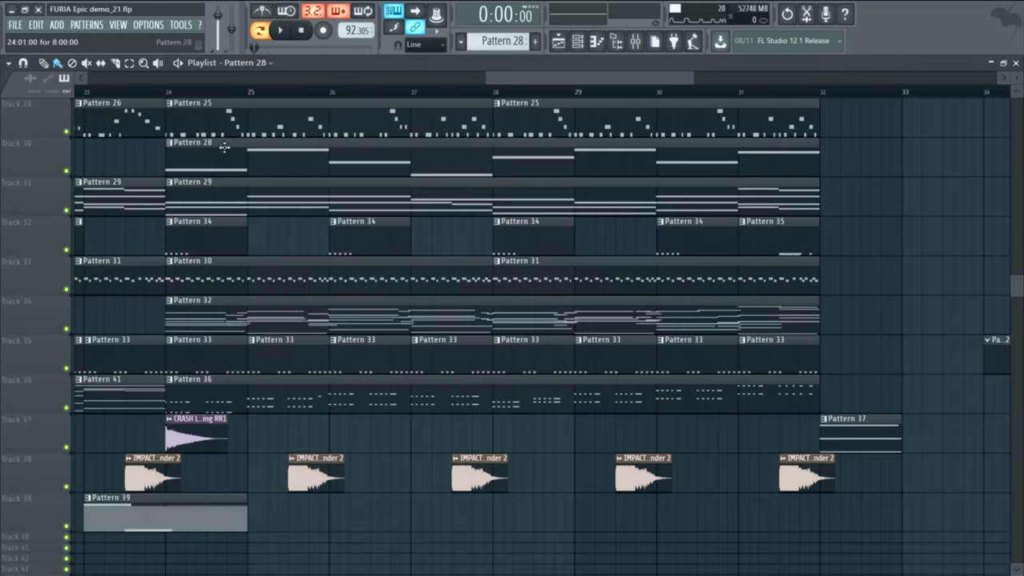
pyautogui.click(167, 89)
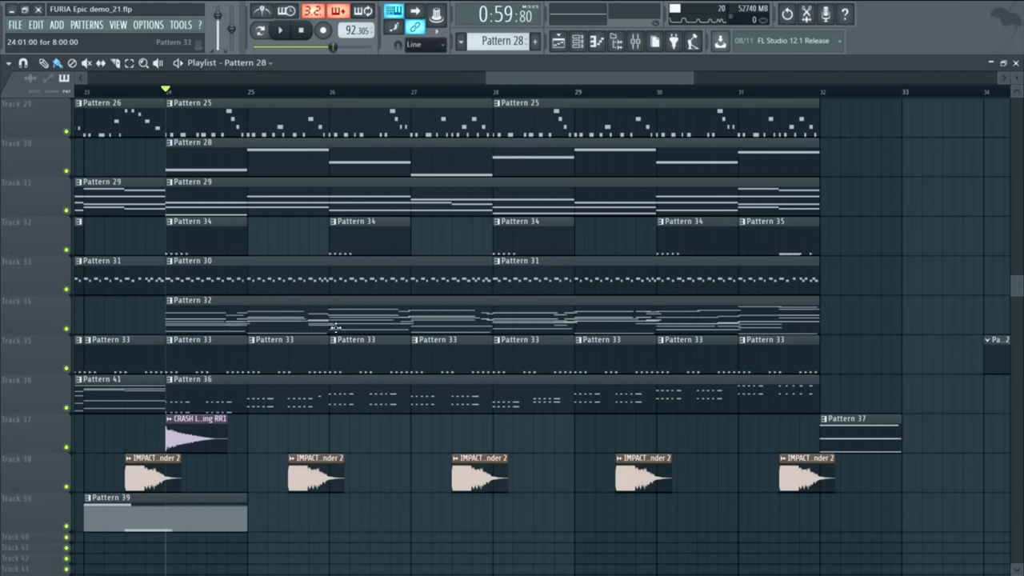
pyautogui.scroll(2, 316, 326)
pyautogui.scroll(-3, 396, 360)
pyautogui.scroll(3, 392, 328)
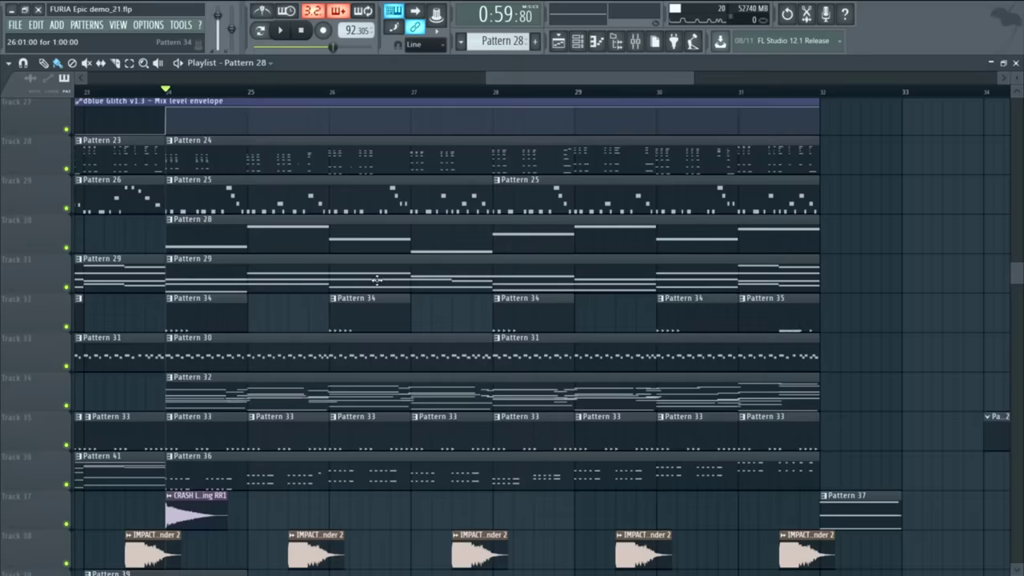
pyautogui.scroll(5, 384, 278)
pyautogui.scroll(-2, 392, 282)
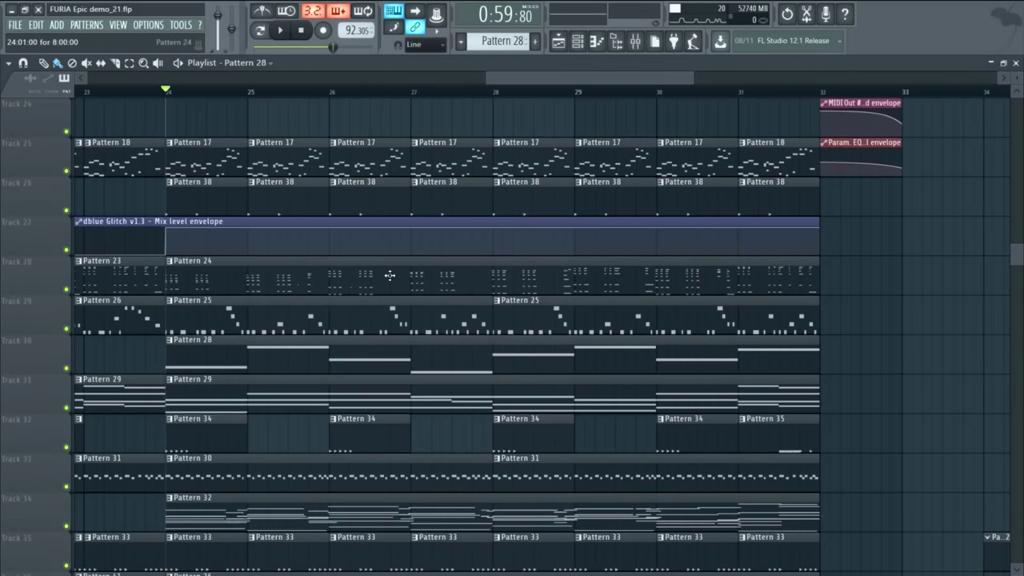
pyautogui.doubleClick(244, 194)
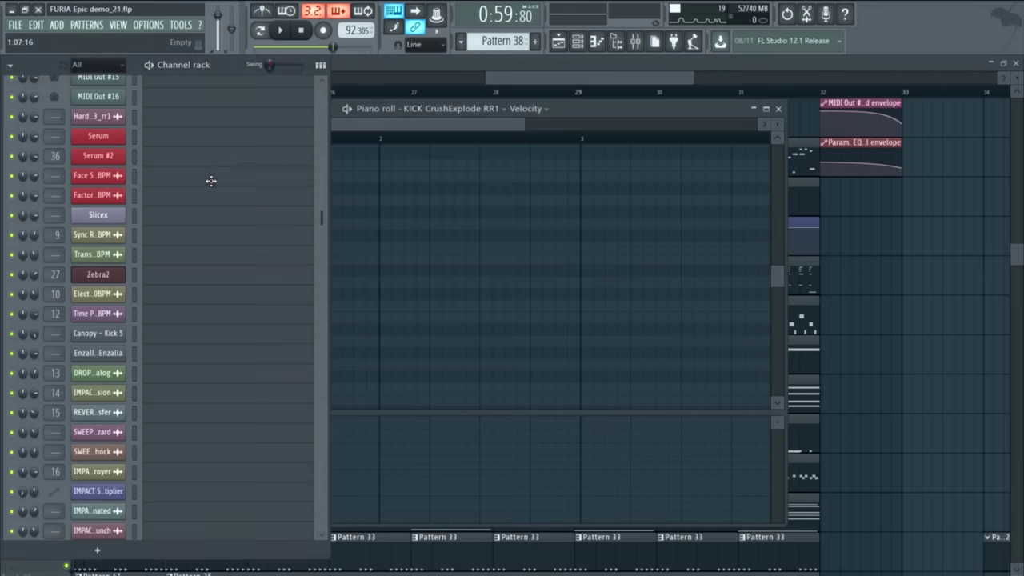
pyautogui.scroll(5, 216, 188)
pyautogui.scroll(-10, 214, 264)
pyautogui.press('space')
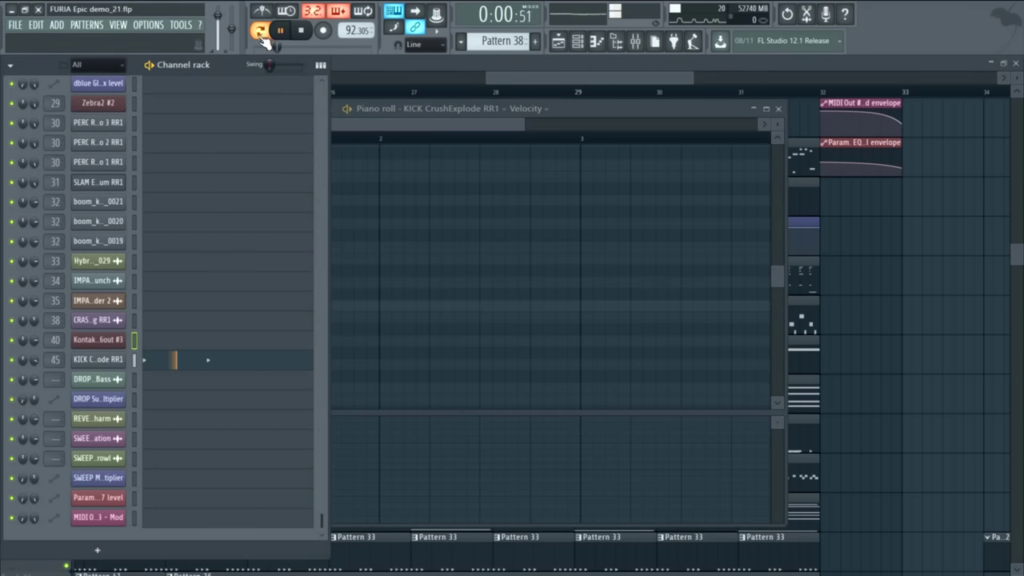
pyautogui.click(112, 362)
pyautogui.press('F9')
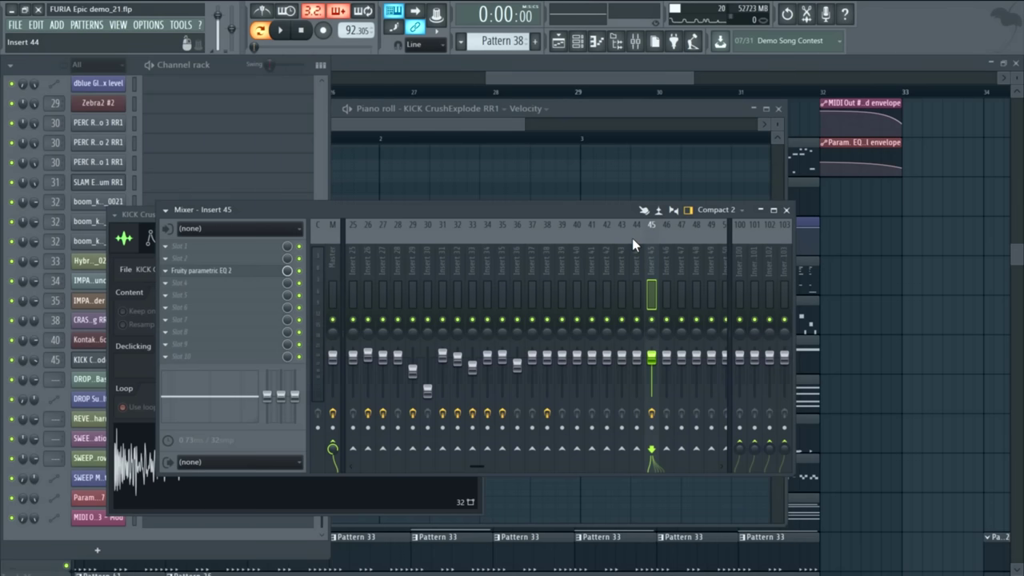
pyautogui.click(223, 272)
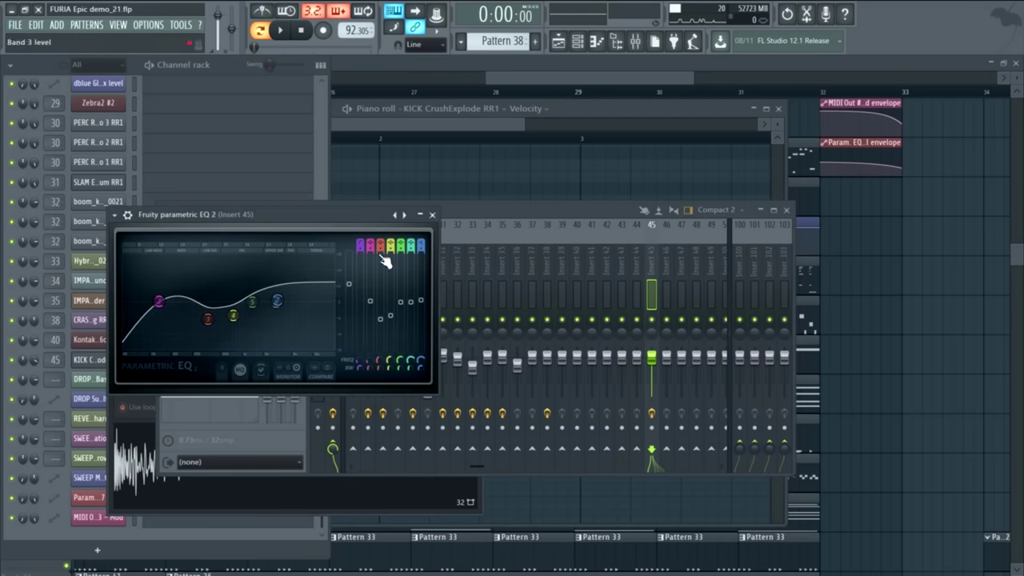
pyautogui.click(432, 215)
# - Play the song from bar 24 with only the playlist showing
pyautogui.press('F12')
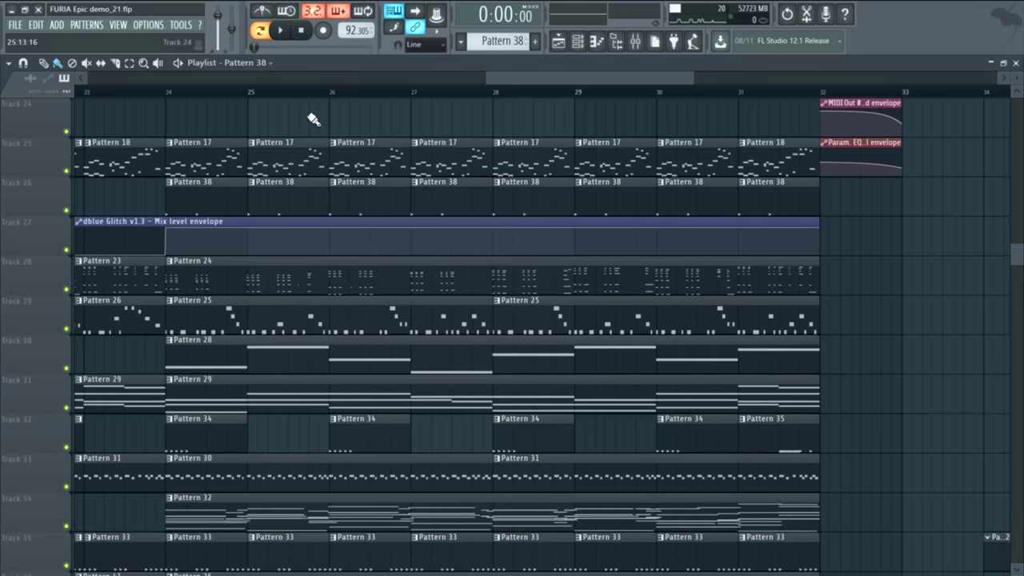
pyautogui.click(176, 96)
pyautogui.press('space')
pyautogui.scroll(-2, 880, 379)
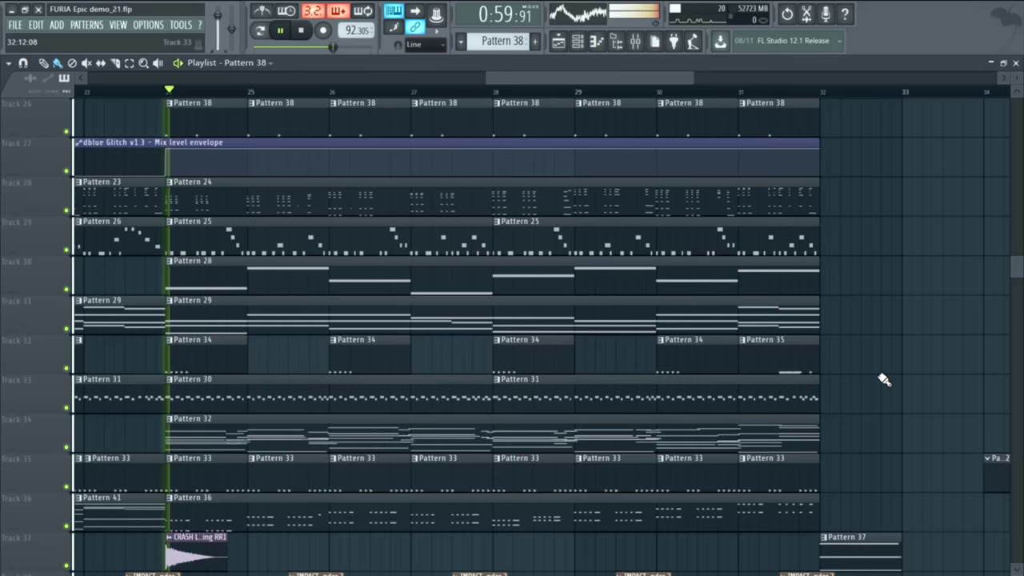
pyautogui.scroll(-2, 863, 361)
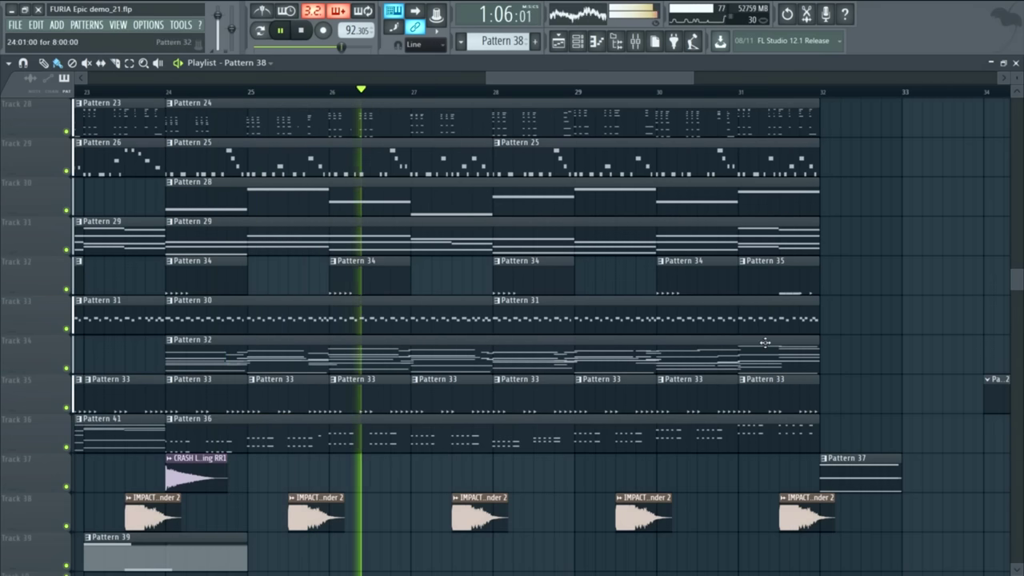
pyautogui.scroll(-2, 857, 359)
pyautogui.scroll(-1, 752, 344)
pyautogui.scroll(6, 752, 343)
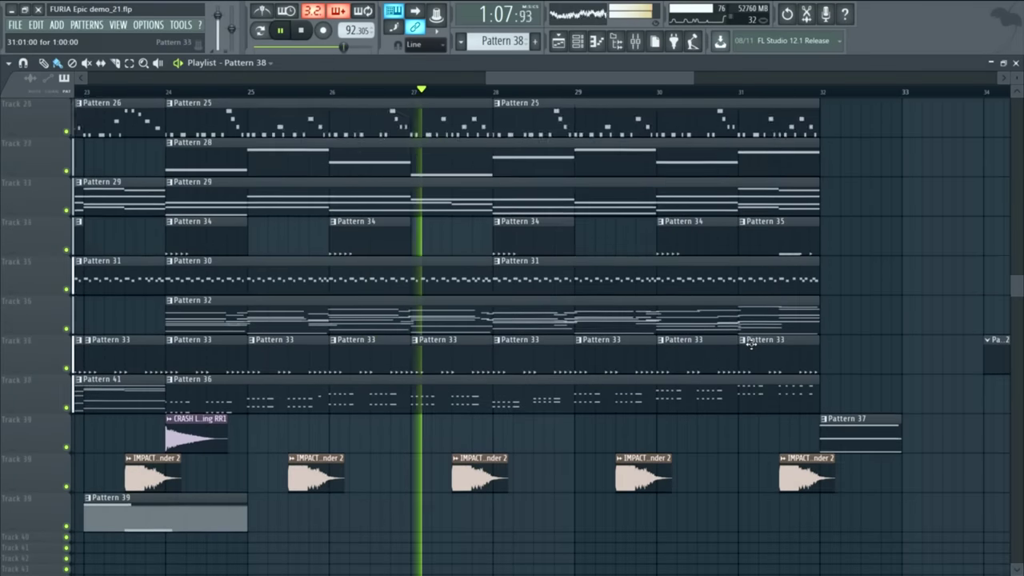
# - Open Pattern 24 in the piano roll and browse its notes
pyautogui.doubleClick(516, 237)
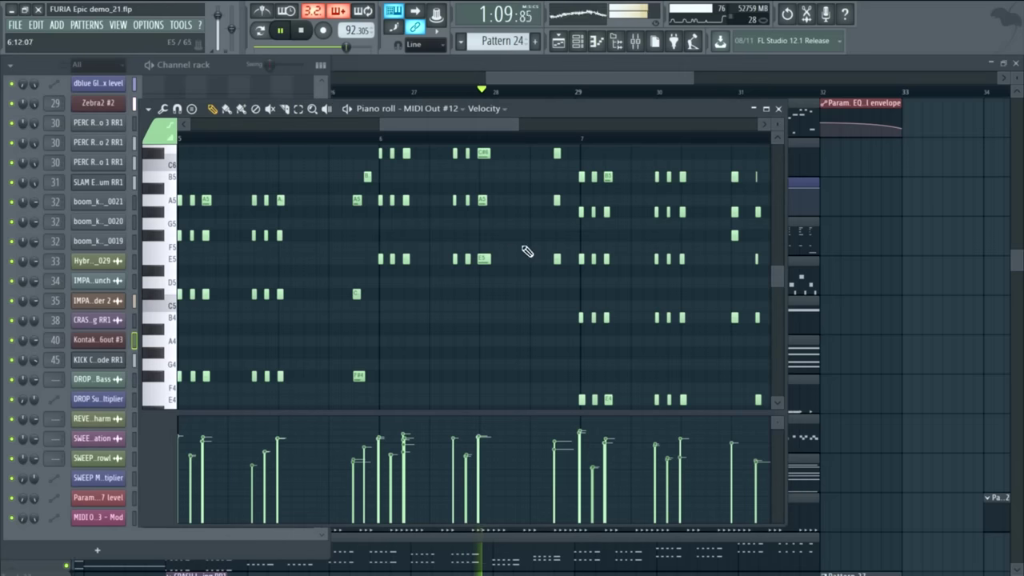
pyautogui.scroll(-2, 516, 288)
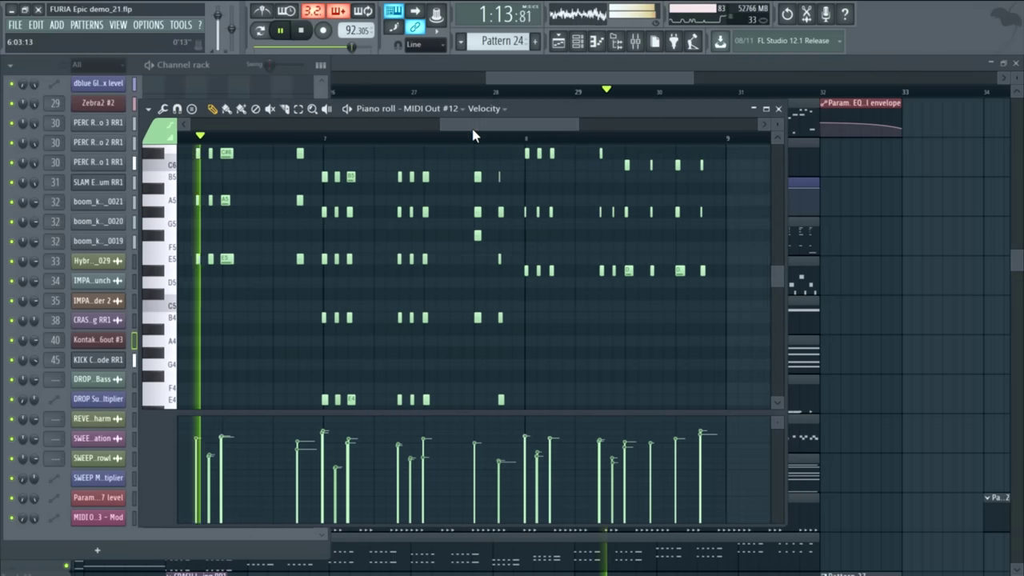
pyautogui.scroll(1, 510, 268)
pyautogui.scroll(-1, 510, 264)
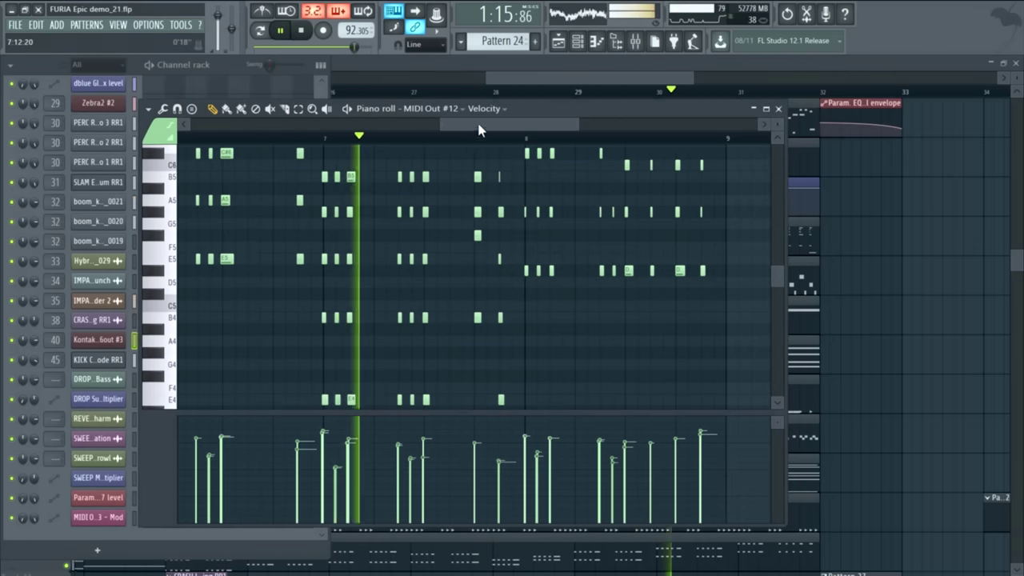
pyautogui.moveTo(480, 127); pyautogui.dragTo(540, 129)
pyautogui.scroll(2, 486, 245)
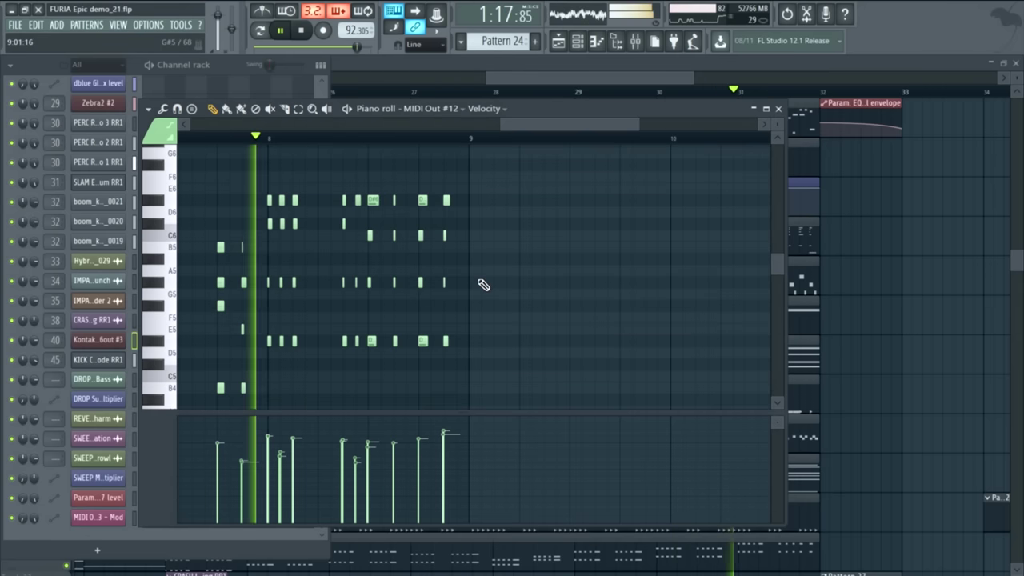
# - Scroll the playlist right toward bars 29–40 and stop playback
pyautogui.press('F5')
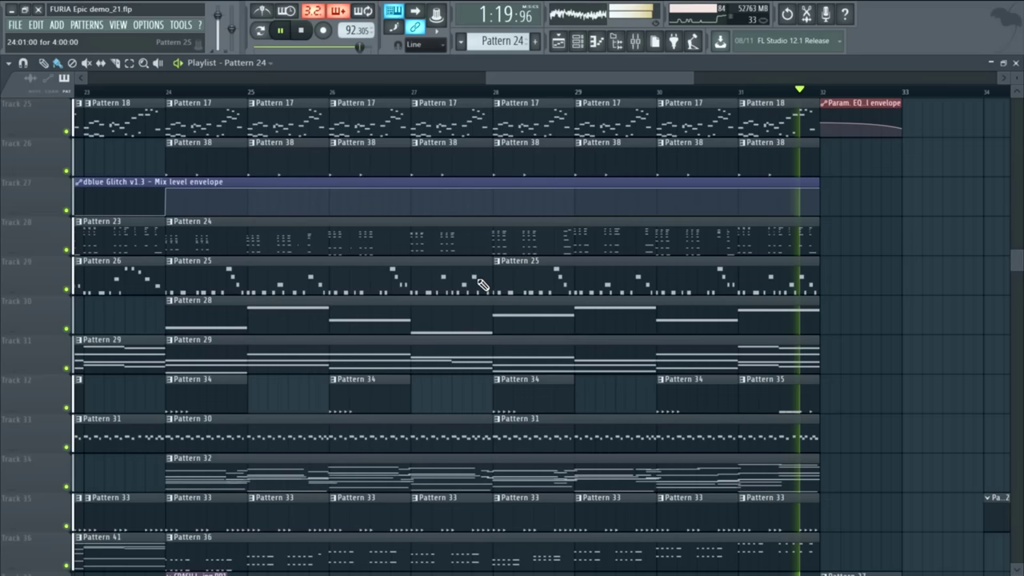
pyautogui.moveTo(543, 78); pyautogui.dragTo(649, 79)
pyautogui.press('space')
pyautogui.scroll(-4, 425, 320)
# - Open Pattern 37 in the piano roll and play it briefly in pattern mode
pyautogui.doubleClick(377, 389)
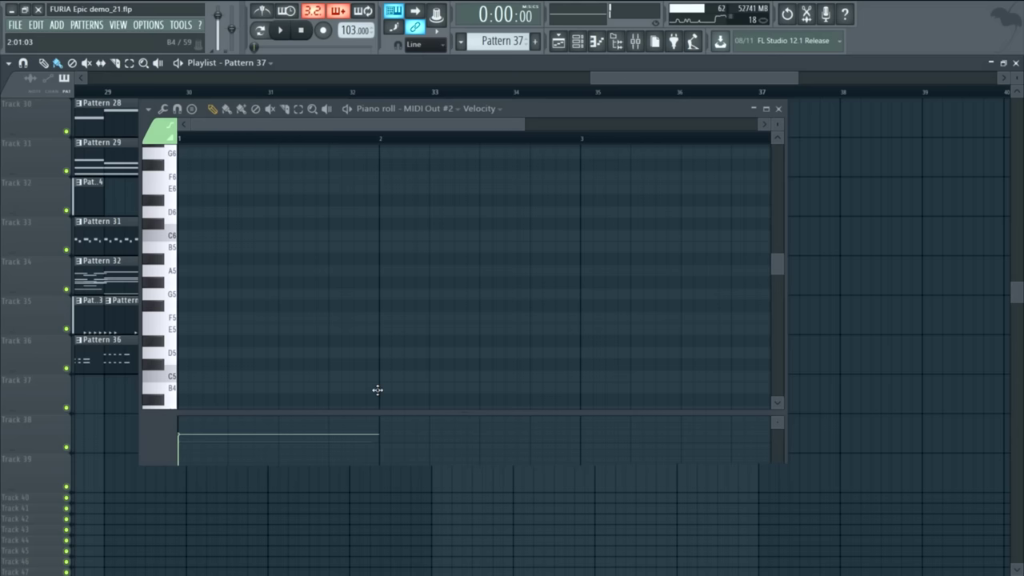
pyautogui.click(226, 60)
pyautogui.click(260, 30)
pyautogui.scroll(-8, 224, 320)
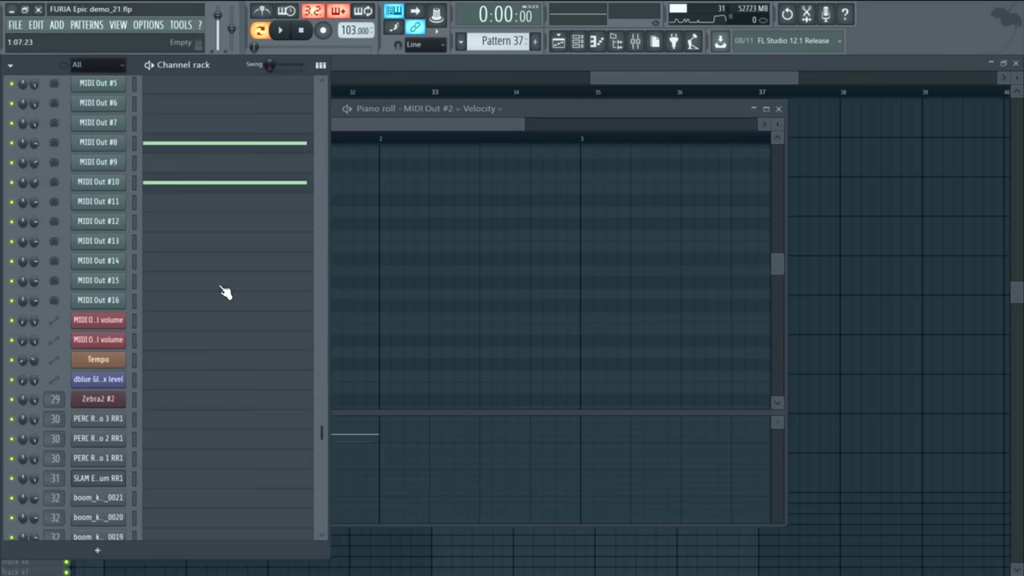
pyautogui.scroll(-10, 270, 384)
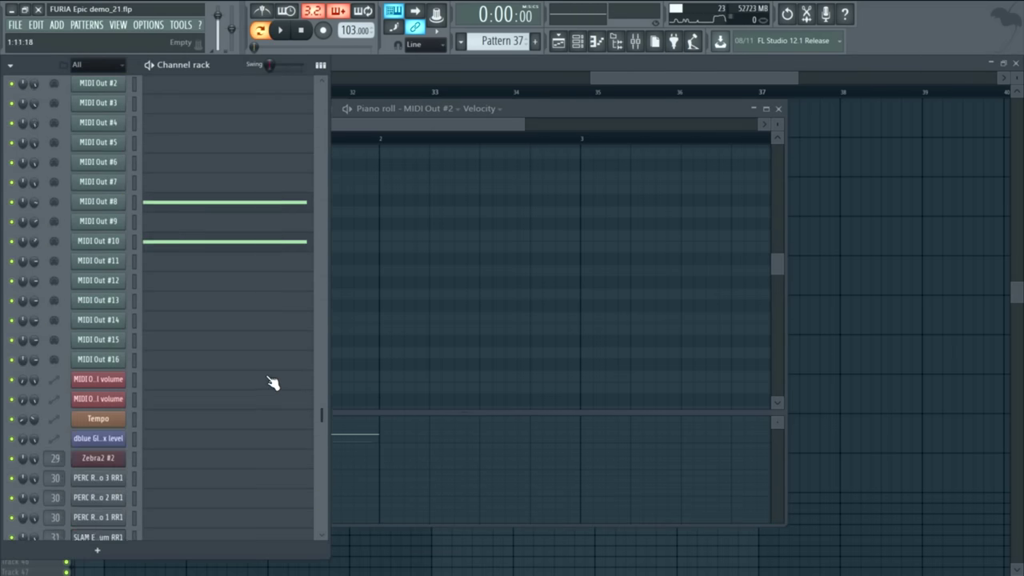
pyautogui.press('space')
pyautogui.press('F5')
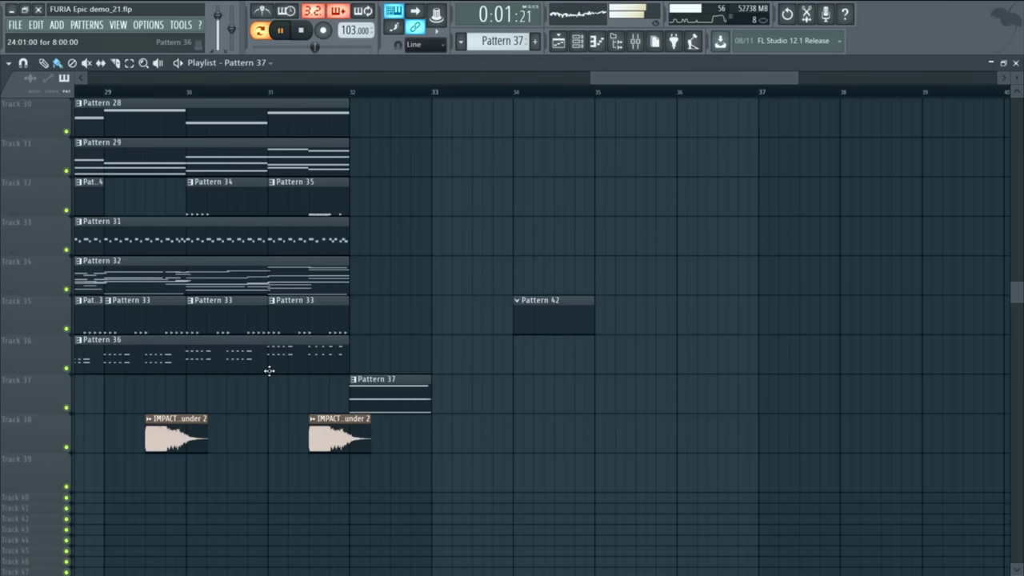
pyautogui.press('space')
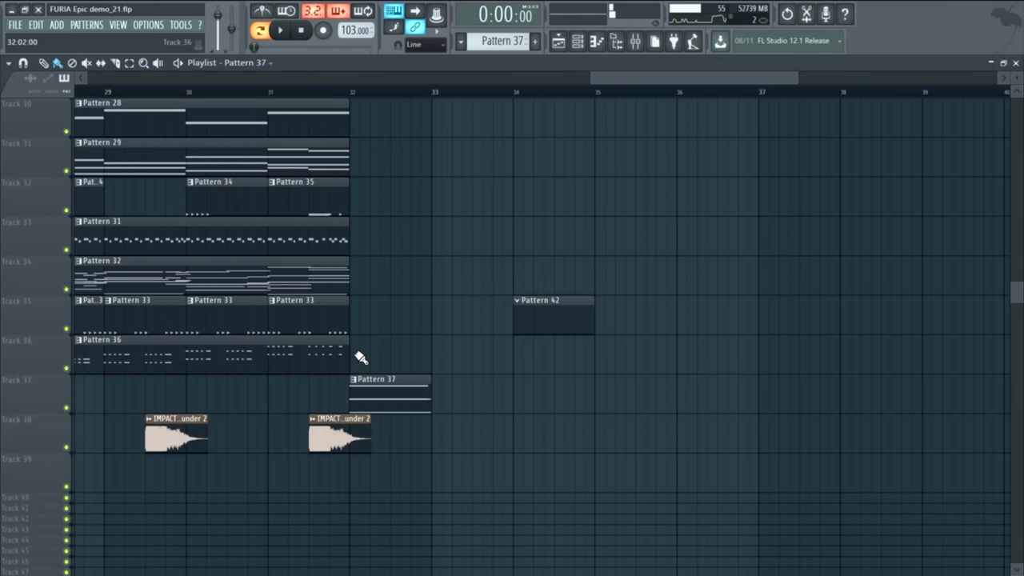
# - Hide the playlist to reveal Kontakt 5 16out and show Furia Staccato Strings' Extras settings
pyautogui.press('F5')
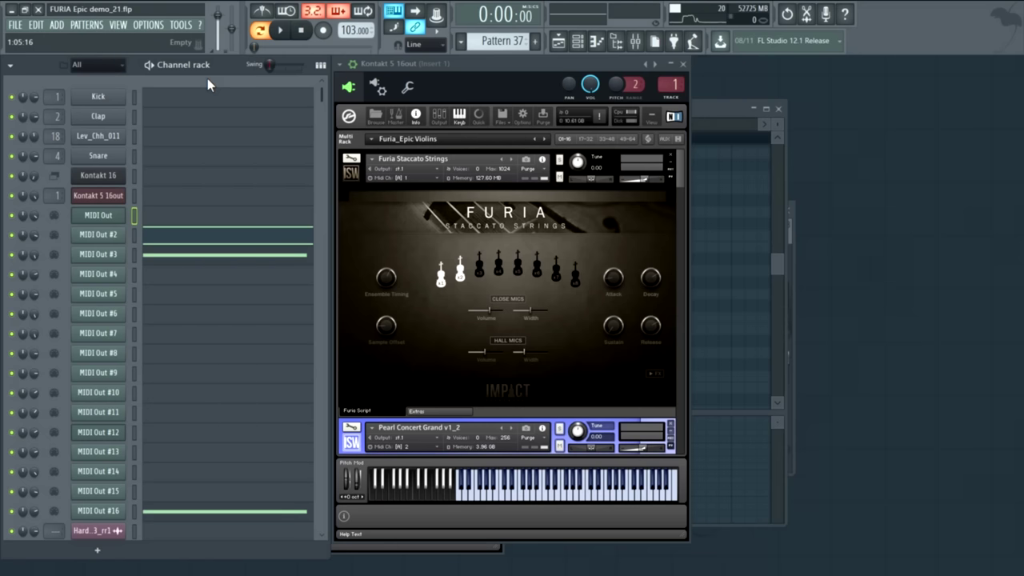
pyautogui.click(439, 415)
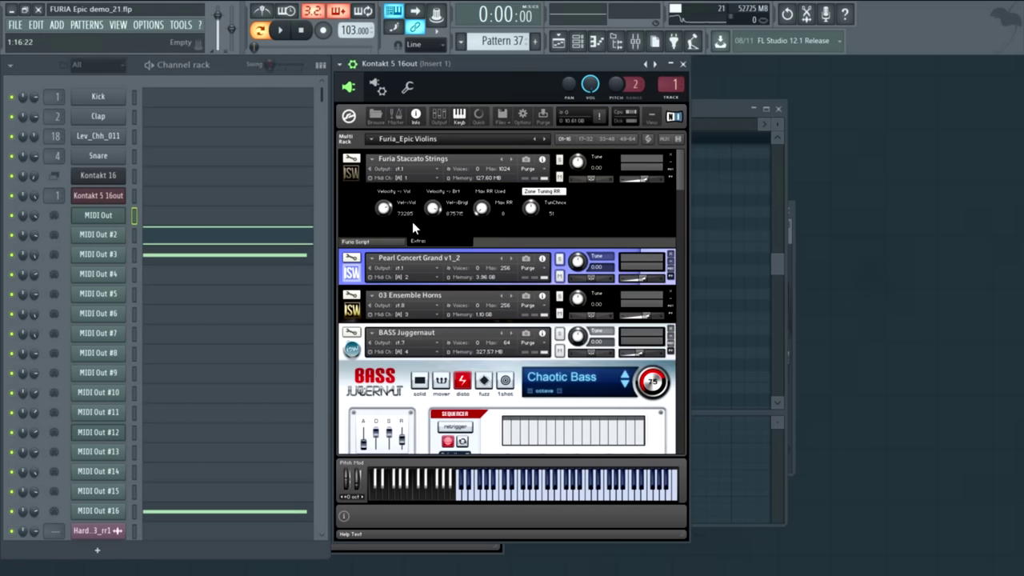